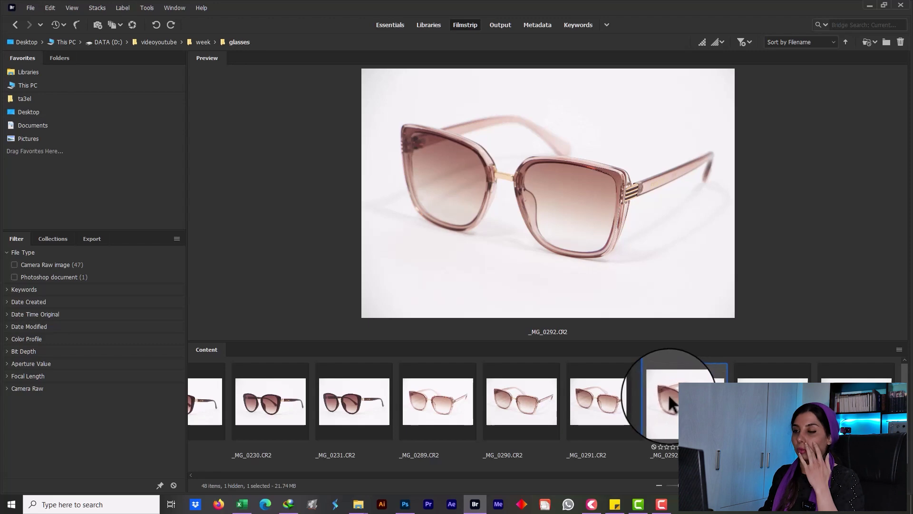
{"action": "double_click", "coordinate": [665, 394]}
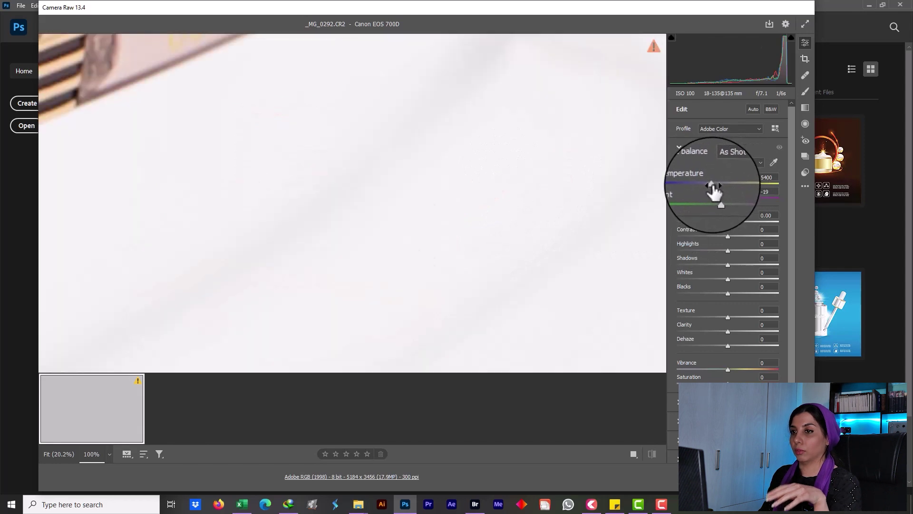
{"action": "left_click", "coordinate": [362, 144]}
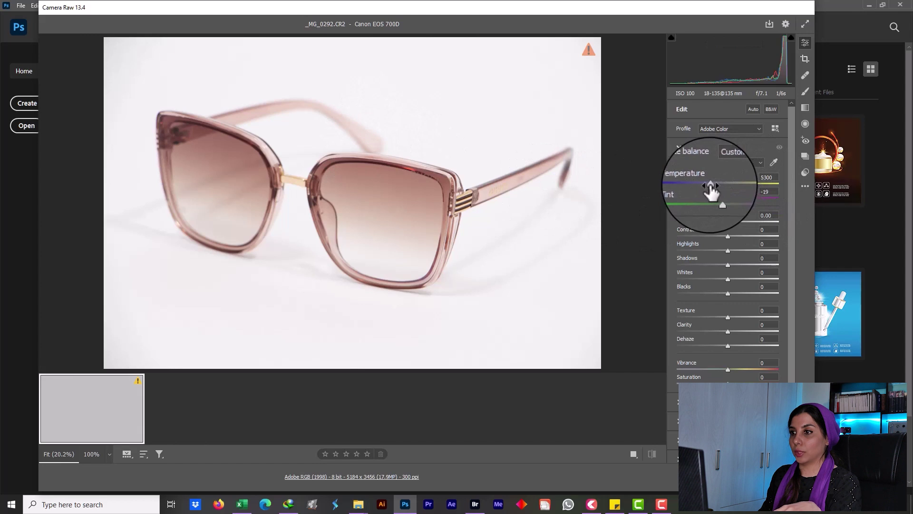
{"action": "left_click_drag", "start_coordinate": [708, 185], "coordinate": [706, 186]}
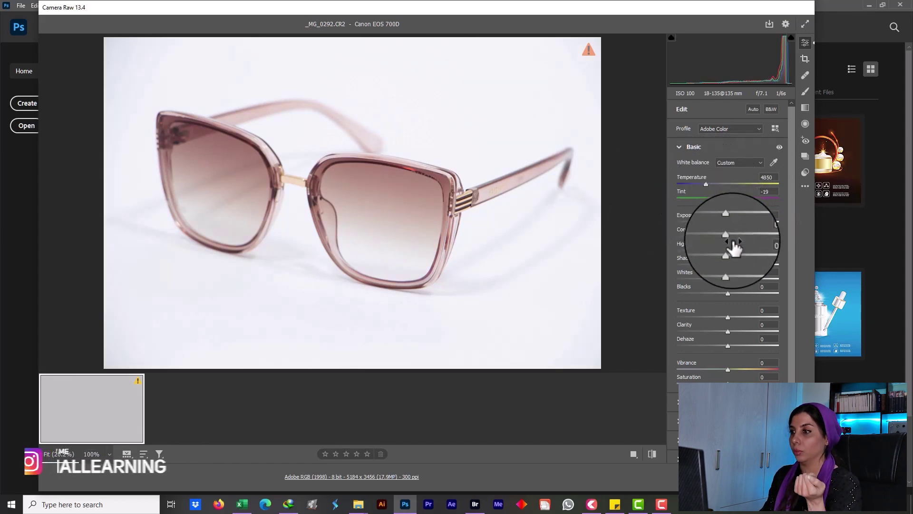
{"action": "left_click_drag", "start_coordinate": [728, 278], "coordinate": [755, 279]}
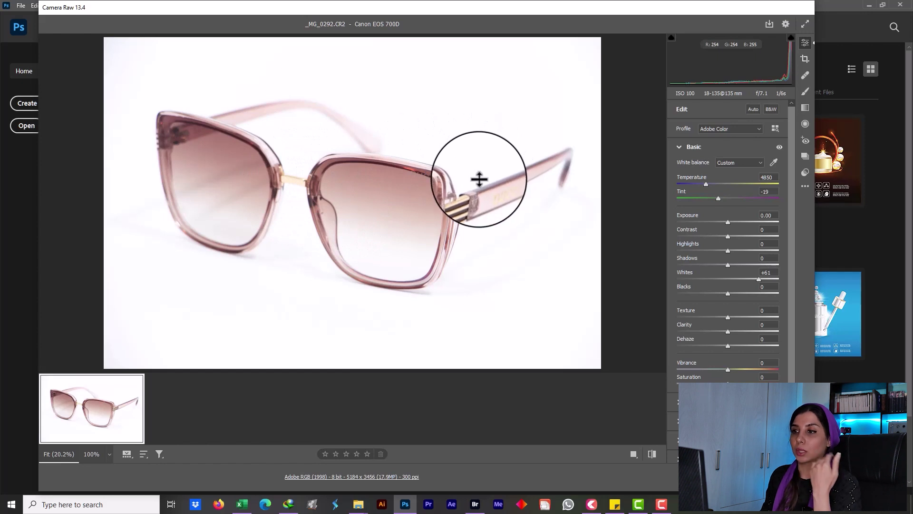
{"action": "key", "text": "Escape"}
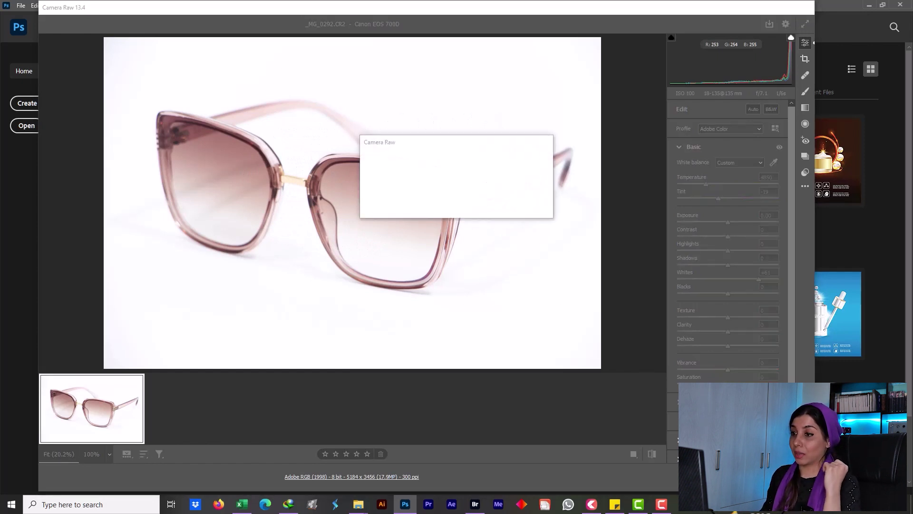
{"action": "left_click", "coordinate": [529, 209]}
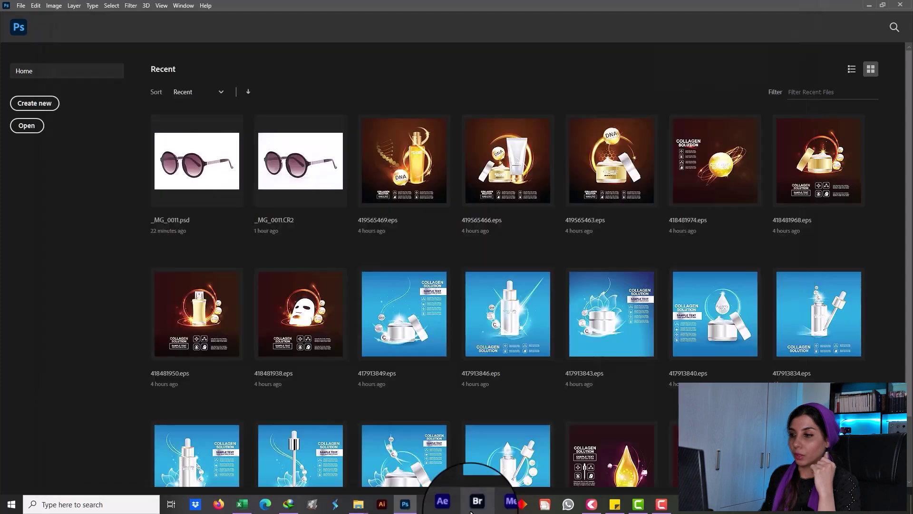
Switch to Bridge and browse the glasses folder, previewing different sunglasses photos from _MG_0368.CR2 back to the first files.
{"action": "left_click", "coordinate": [475, 504]}
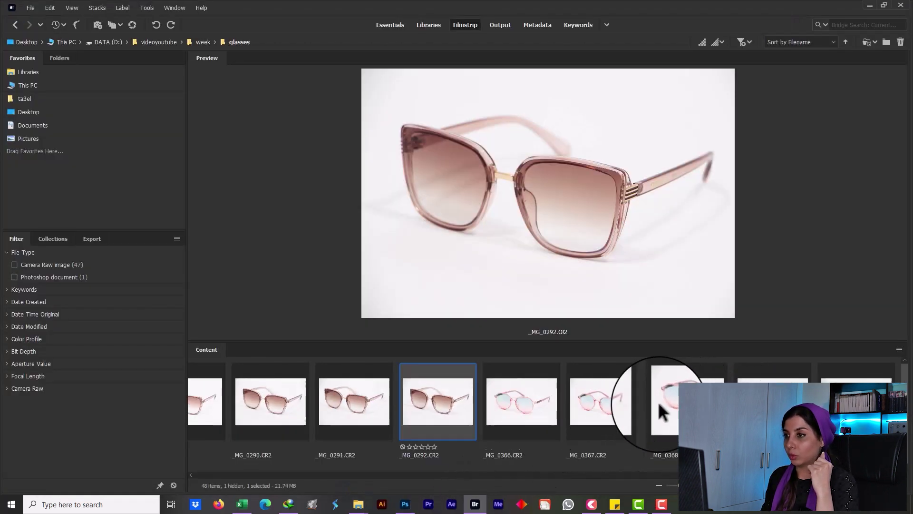
{"action": "left_click", "coordinate": [677, 404]}
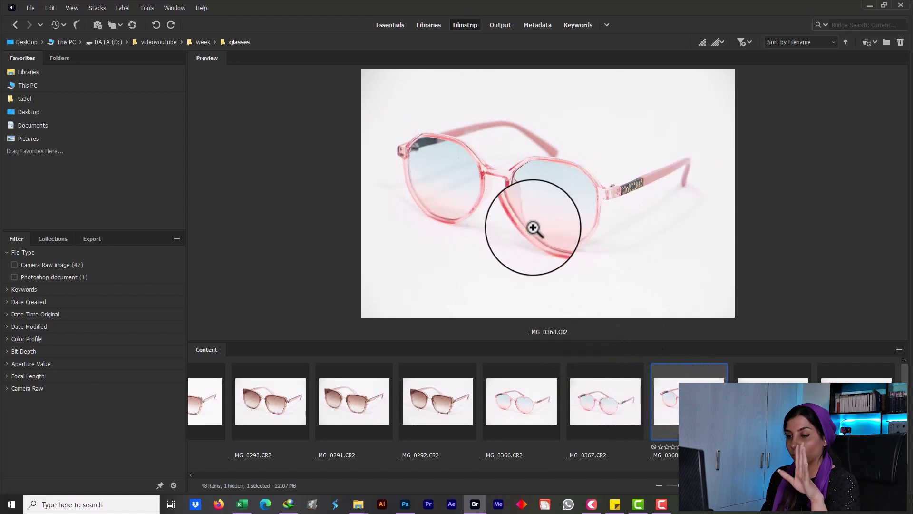
{"action": "scroll", "coordinate": [456, 409], "scroll_direction": "up", "scroll_amount": 5}
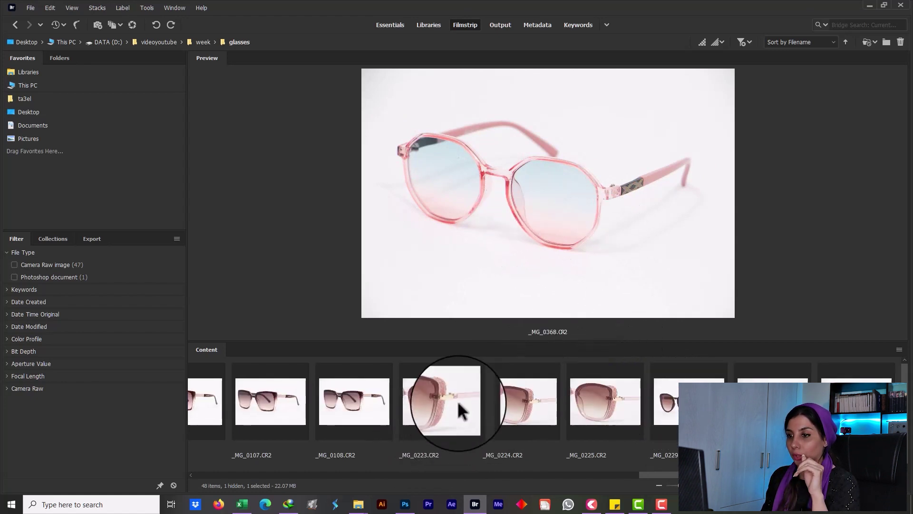
{"action": "scroll", "coordinate": [458, 409], "scroll_direction": "up", "scroll_amount": 2}
{"action": "left_click", "coordinate": [367, 410]}
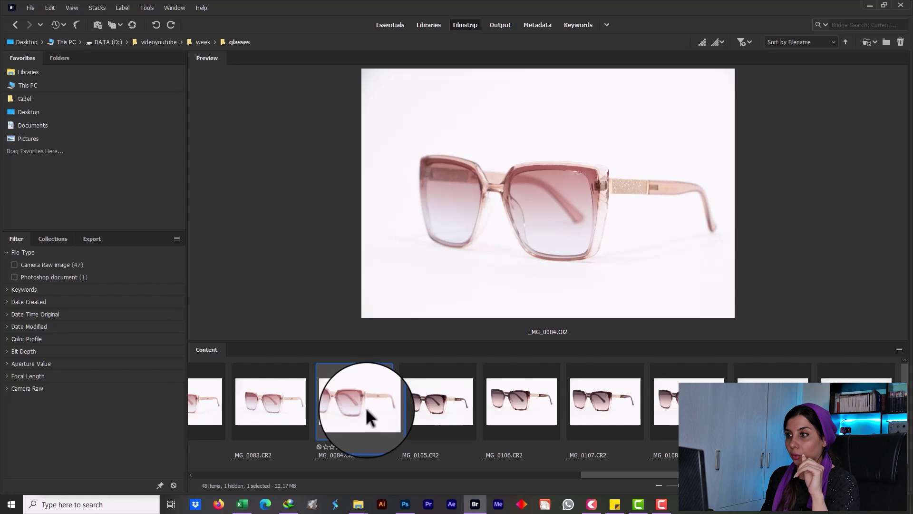
{"action": "scroll", "coordinate": [365, 406], "scroll_direction": "up", "scroll_amount": 2}
{"action": "left_click", "coordinate": [425, 409]}
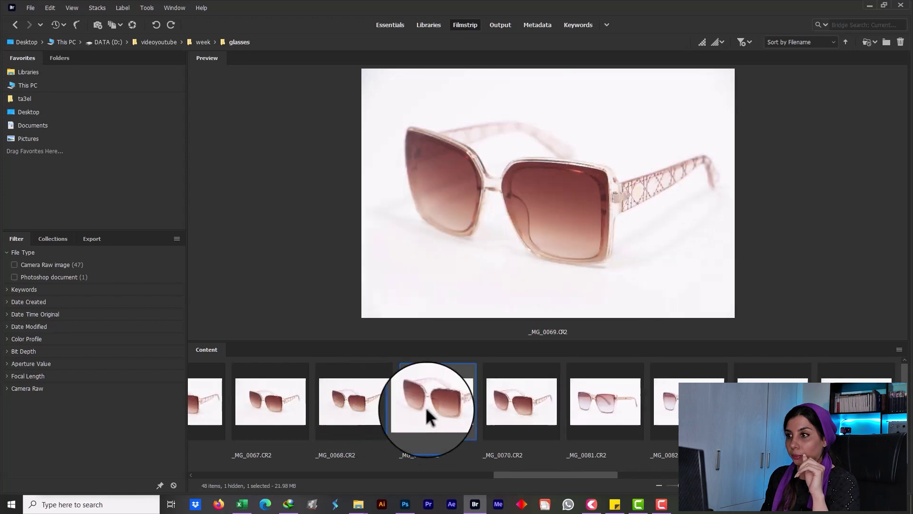
{"action": "scroll", "coordinate": [423, 407], "scroll_direction": "up", "scroll_amount": 5}
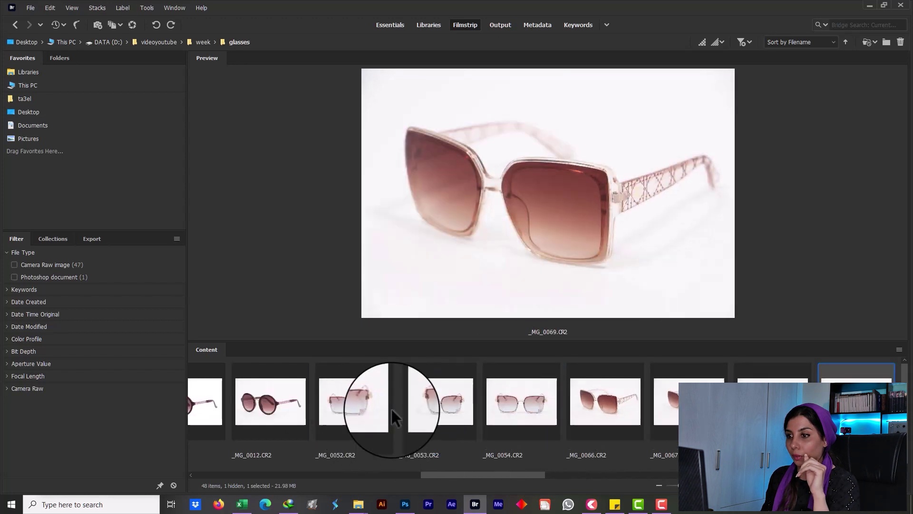
{"action": "left_click", "coordinate": [431, 406]}
{"action": "scroll", "coordinate": [418, 407], "scroll_direction": "up", "scroll_amount": 4}
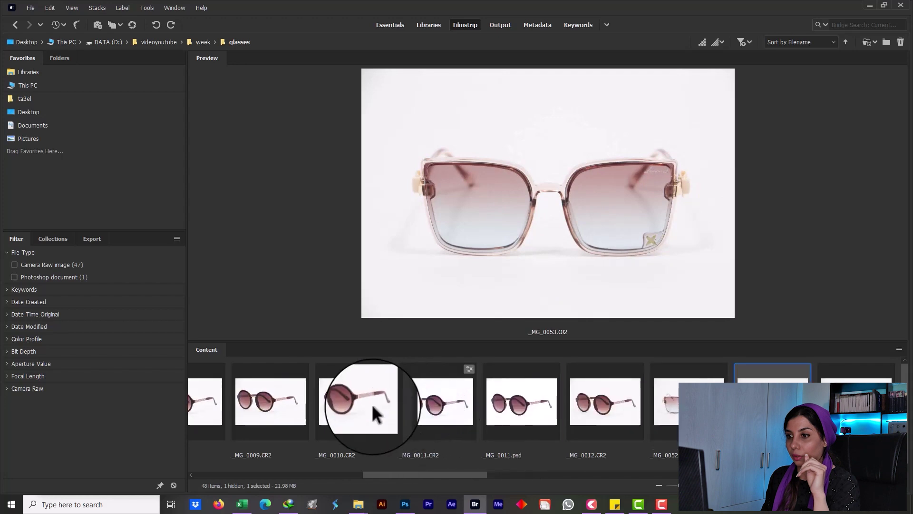
{"action": "scroll", "coordinate": [373, 407], "scroll_direction": "up", "scroll_amount": 6}
{"action": "left_click", "coordinate": [369, 410]}
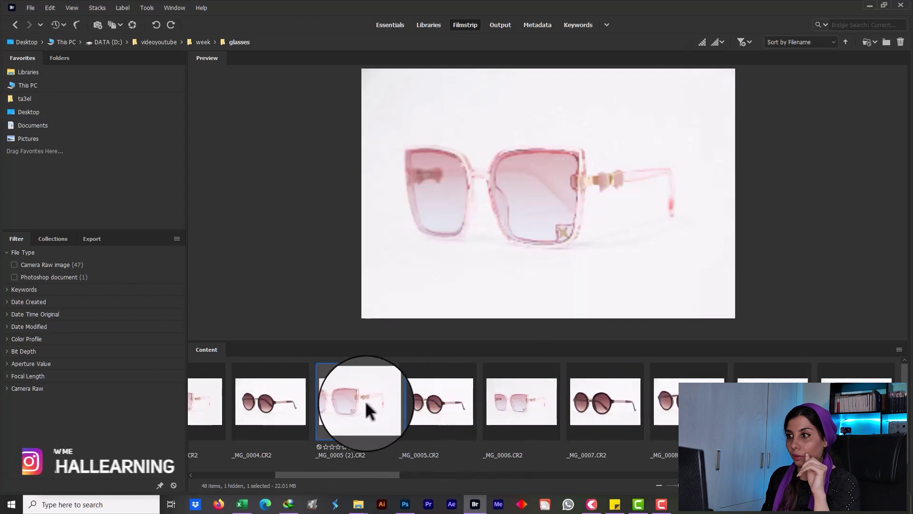
{"action": "scroll", "coordinate": [370, 409], "scroll_direction": "up", "scroll_amount": 5}
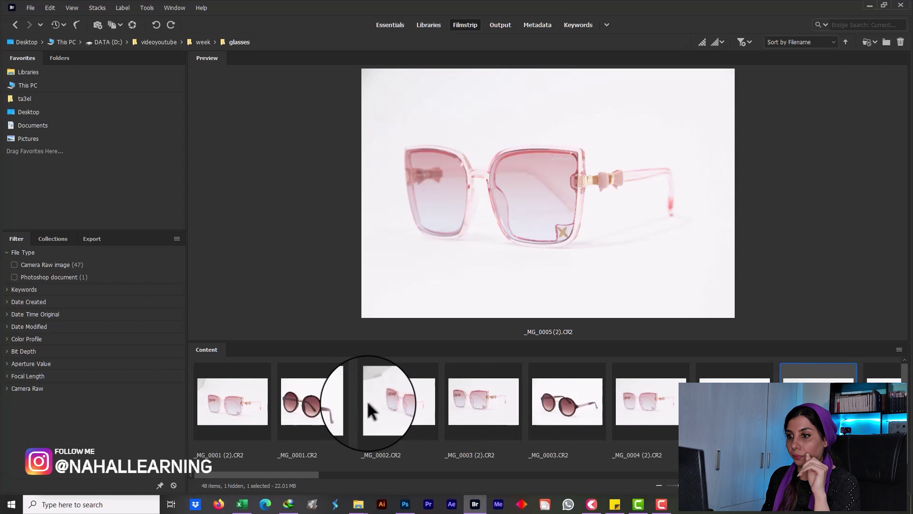
{"action": "left_click", "coordinate": [367, 400]}
{"action": "scroll", "coordinate": [600, 405], "scroll_direction": "down", "scroll_amount": 10}
{"action": "scroll", "coordinate": [649, 417], "scroll_direction": "down", "scroll_amount": 15}
{"action": "left_click", "coordinate": [649, 417]}
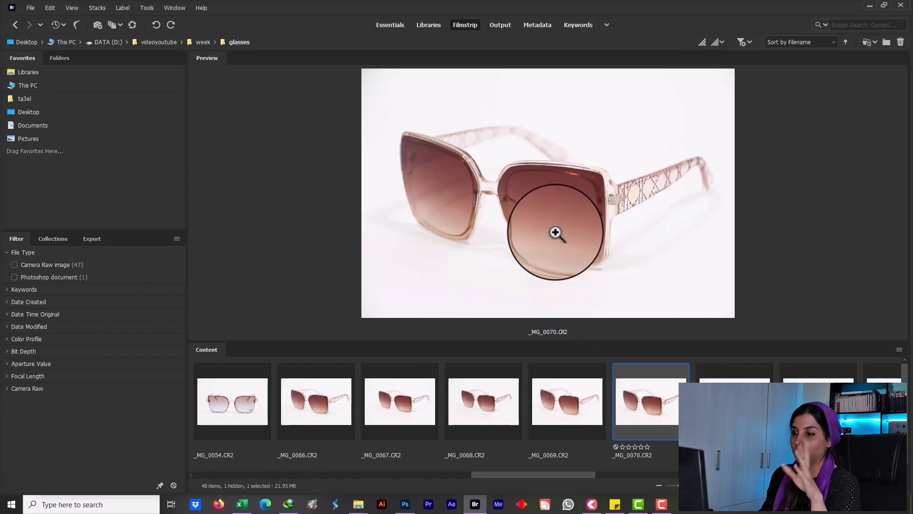
{"action": "scroll", "coordinate": [466, 390], "scroll_direction": "up", "scroll_amount": 4}
{"action": "scroll", "coordinate": [414, 399], "scroll_direction": "up", "scroll_amount": 3}
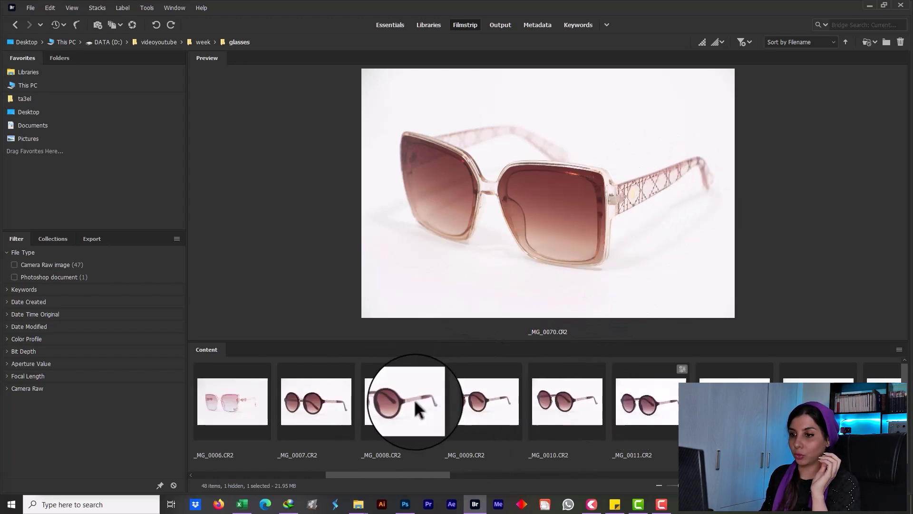
Compare the pink square sunglasses shots _MG_0004 (2).CR2, _MG_0005 (2).CR2 and _MG_0006.CR2, magnifying the upper frame edge in _MG_0006.CR2.
{"action": "left_click", "coordinate": [338, 398]}
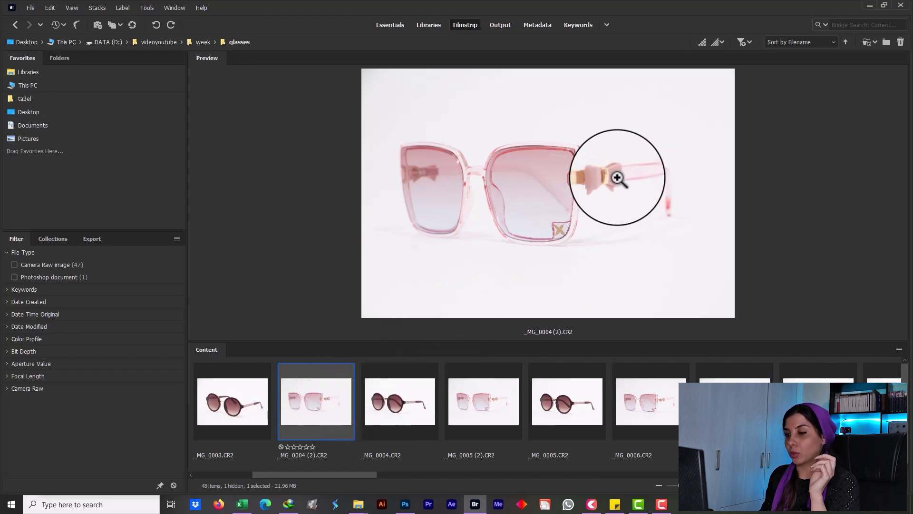
{"action": "left_click", "coordinate": [486, 399]}
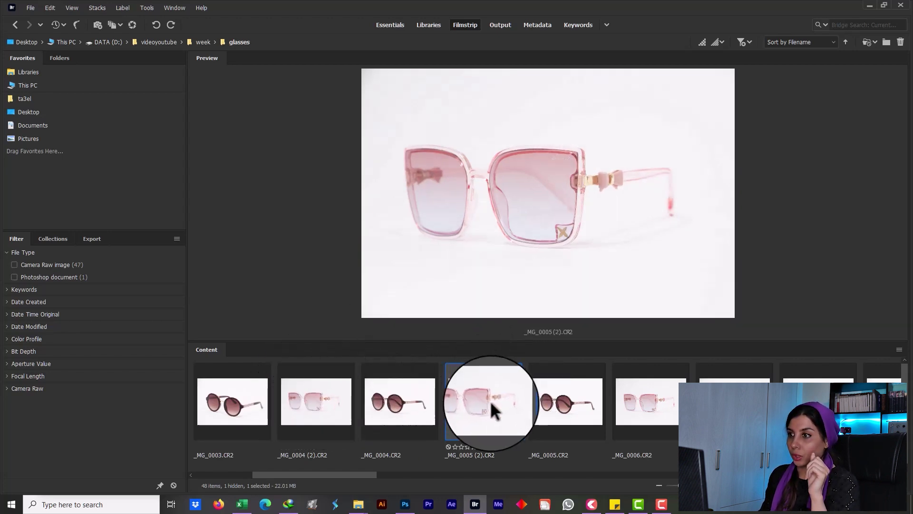
{"action": "left_click", "coordinate": [581, 405]}
{"action": "left_click", "coordinate": [646, 405]}
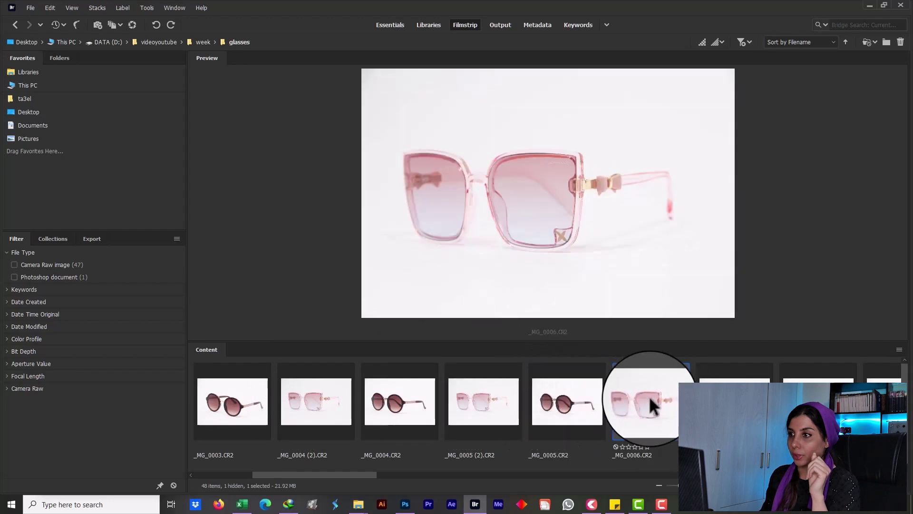
{"action": "left_click", "coordinate": [518, 150]}
{"action": "left_click_drag", "start_coordinate": [542, 165], "coordinate": [557, 172]}
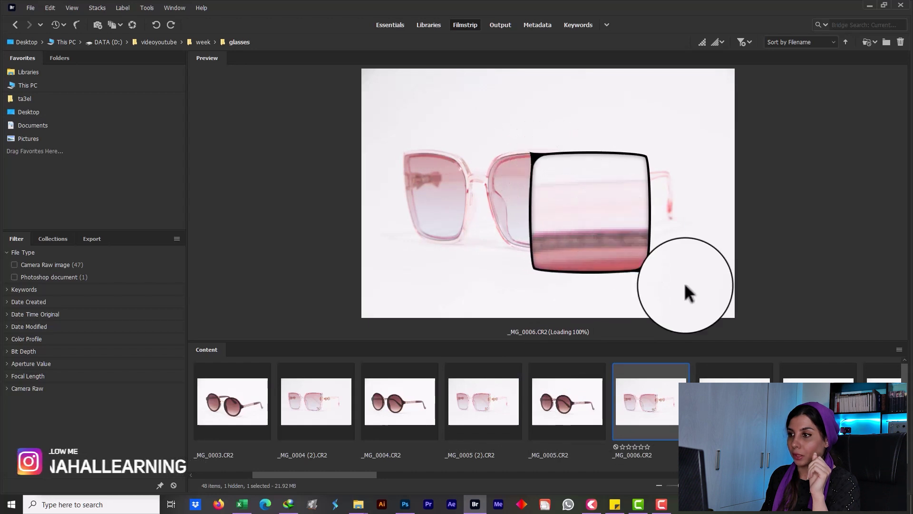
{"action": "left_click", "coordinate": [642, 267]}
{"action": "left_click", "coordinate": [482, 407]}
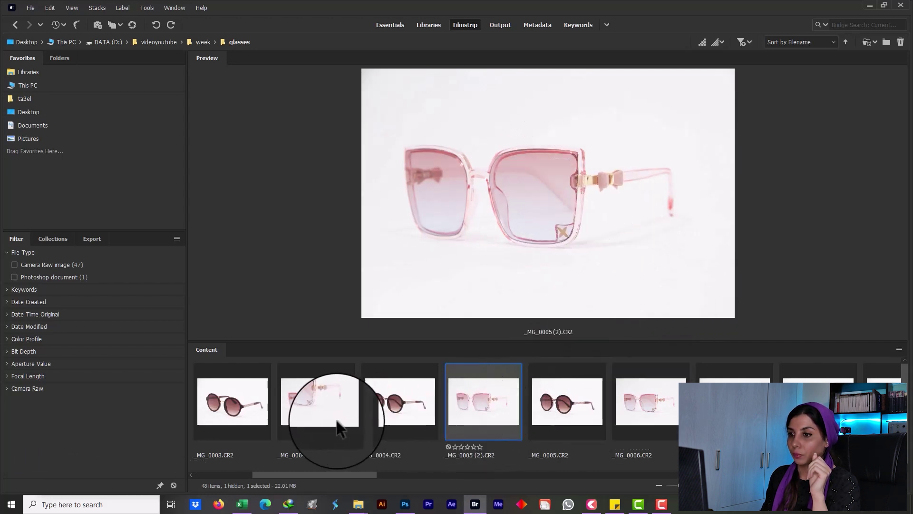
{"action": "left_click", "coordinate": [330, 416]}
{"action": "left_click", "coordinate": [634, 412]}
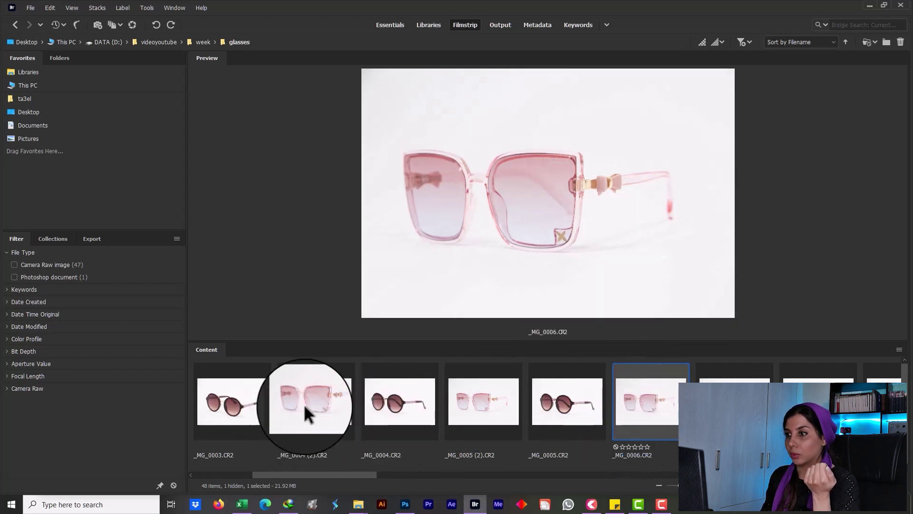
{"action": "left_click", "coordinate": [306, 414]}
Open _MG_0006.CR2 in Camera Raw and set the white balance temperature to 4200.
{"action": "left_click", "coordinate": [651, 407]}
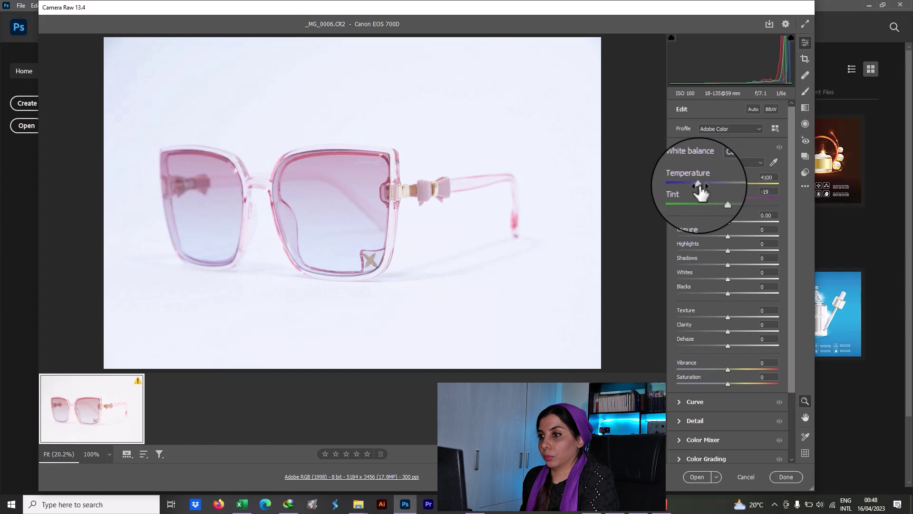
{"action": "left_click_drag", "start_coordinate": [702, 187], "coordinate": [699, 186]}
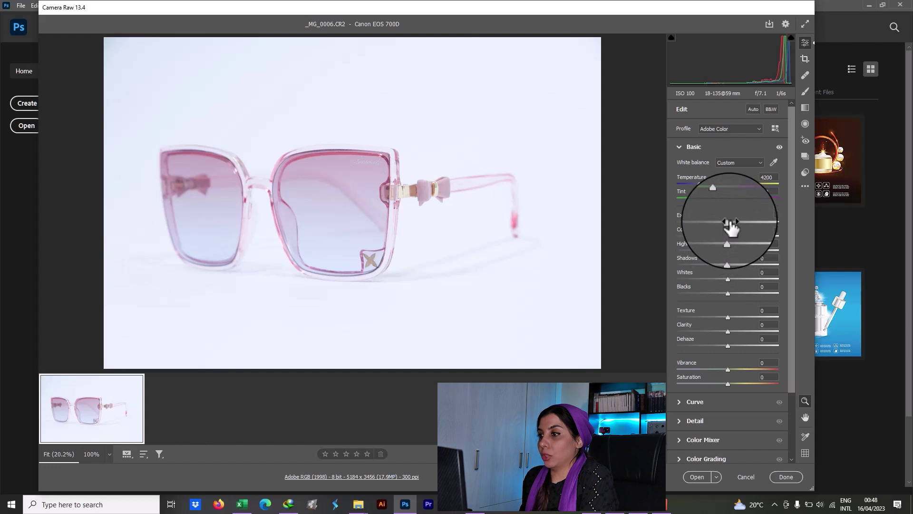
Try raising the photo's exposure to +1.20 and undo the change.
{"action": "left_click_drag", "start_coordinate": [730, 227], "coordinate": [740, 228]}
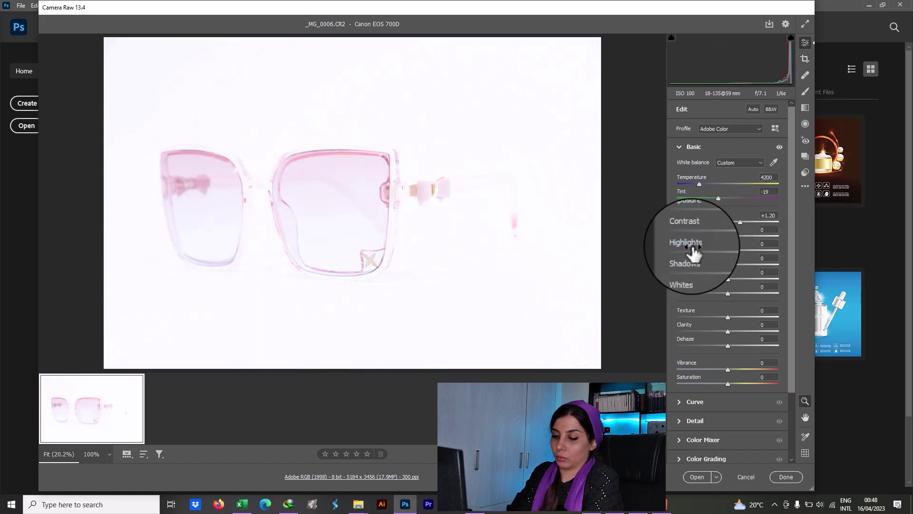
{"action": "key", "text": "ctrl+z"}
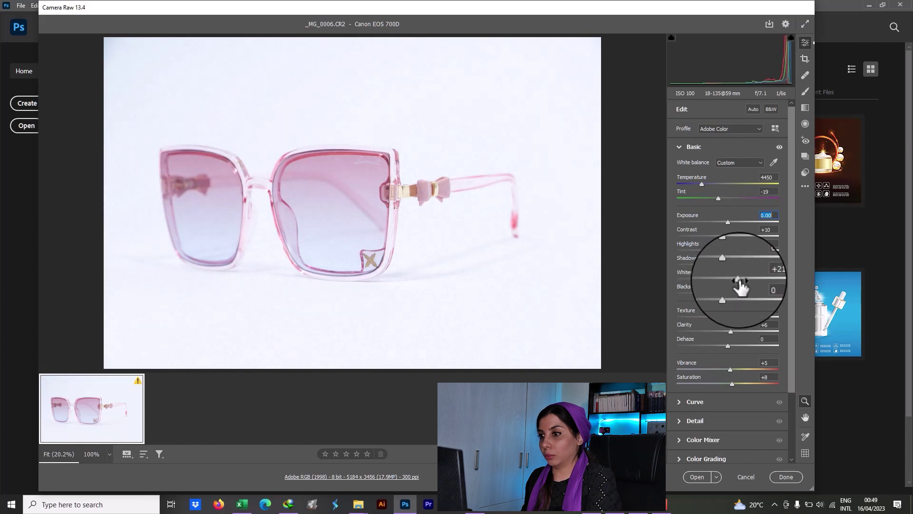
Set the photo's Whites to +52 and open the developed image in Photoshop.
{"action": "left_click_drag", "start_coordinate": [739, 280], "coordinate": [749, 281]}
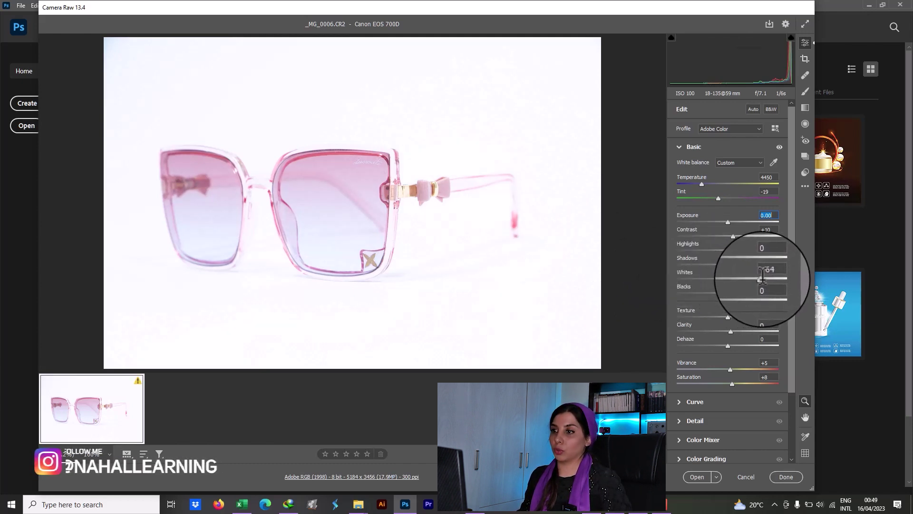
{"action": "left_click_drag", "start_coordinate": [758, 278], "coordinate": [765, 277]}
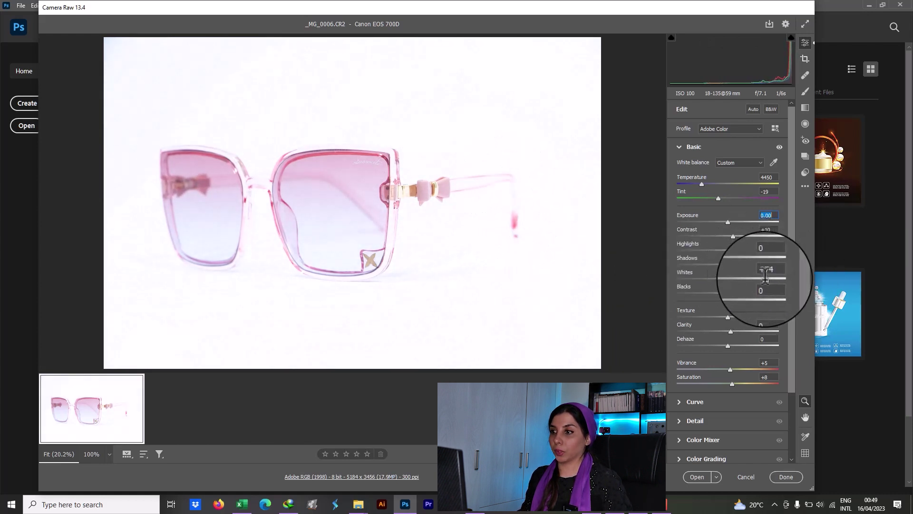
{"action": "left_click_drag", "start_coordinate": [761, 278], "coordinate": [756, 278]}
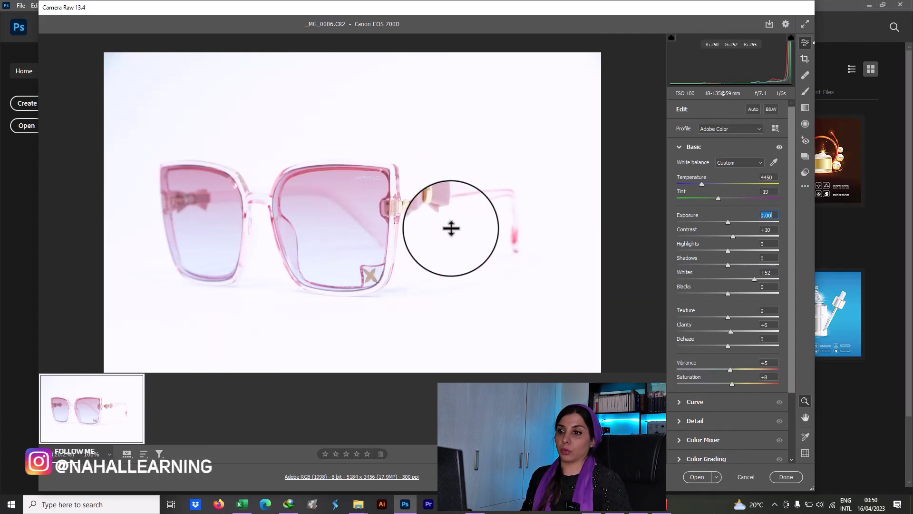
{"action": "left_click", "coordinate": [696, 477]}
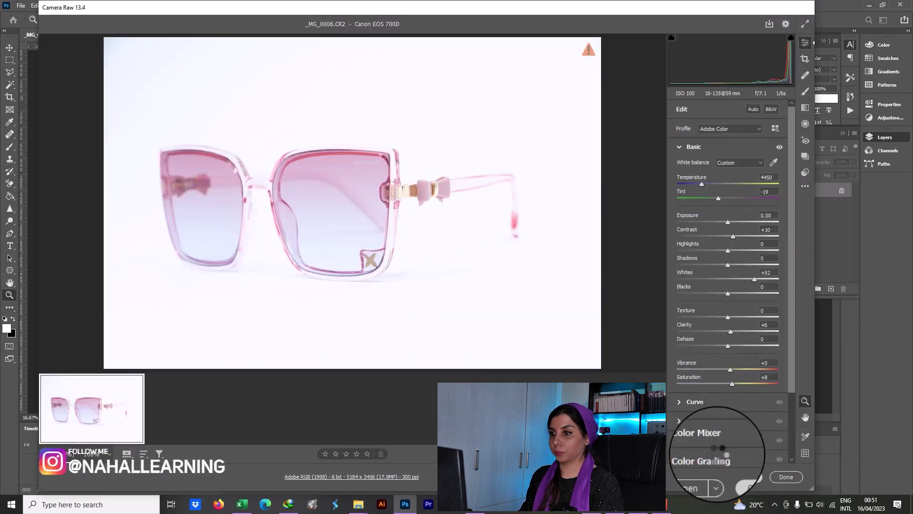
{"action": "left_click", "coordinate": [775, 476]}
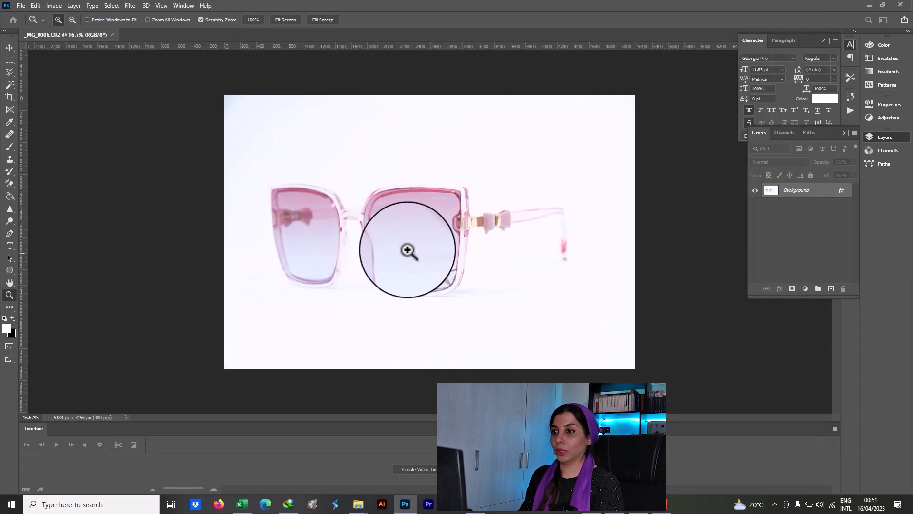
Examine the surface of the lens nearest the bow hinge for dust and marks, magnifying it up to 200%.
{"action": "left_click", "coordinate": [407, 251]}
{"action": "left_click", "coordinate": [438, 240]}
{"action": "left_click", "coordinate": [438, 240]}
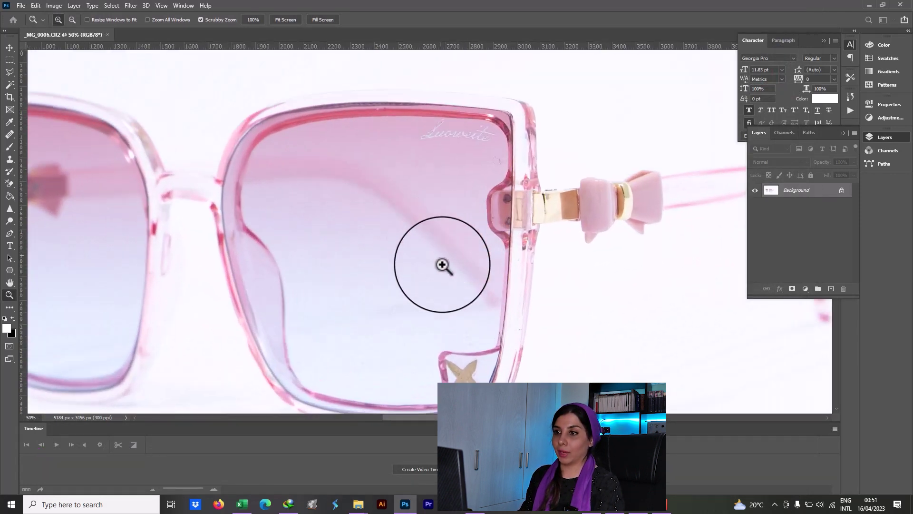
{"action": "left_click_drag", "start_coordinate": [398, 305], "coordinate": [378, 316]}
{"action": "left_click", "coordinate": [379, 316]}
{"action": "left_click", "coordinate": [375, 316]}
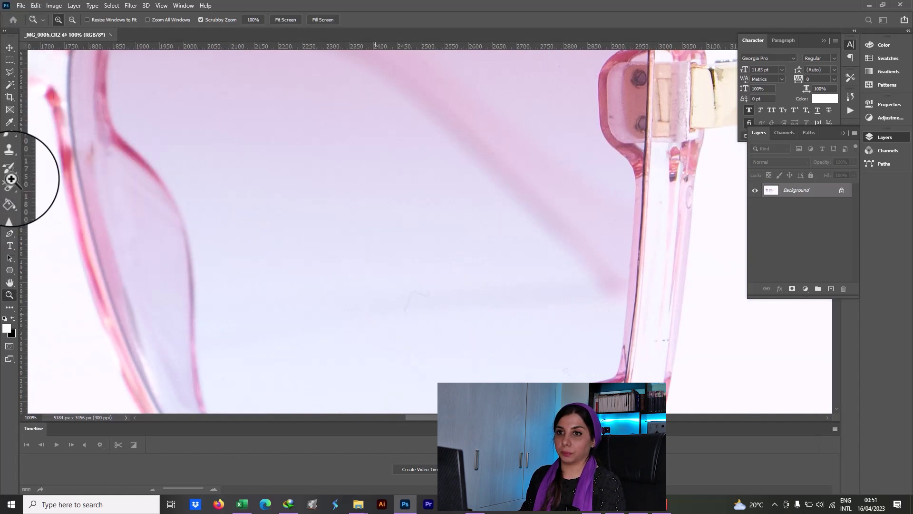
{"action": "key", "text": "ctrl+plus"}
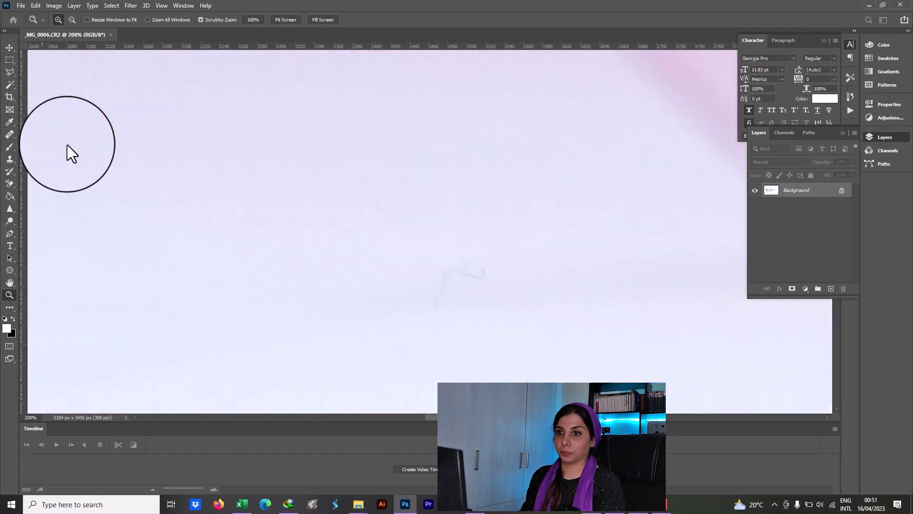
Patch out the hair mark and streaks across the lower part of the hinge-side lens, near the star ornament.
{"action": "left_click", "coordinate": [228, 157], "text": "alt"}
{"action": "left_click", "coordinate": [228, 156], "text": "alt"}
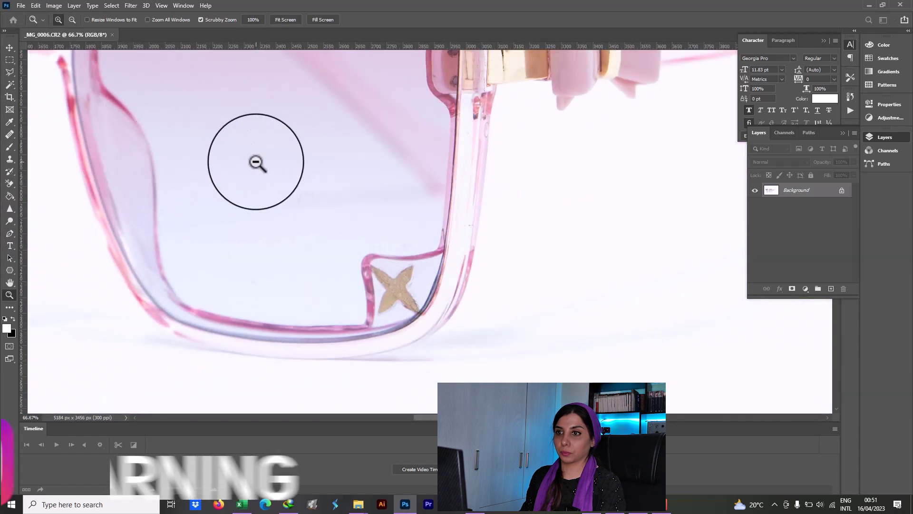
{"action": "left_click", "coordinate": [256, 162]}
{"action": "left_click", "coordinate": [12, 133]}
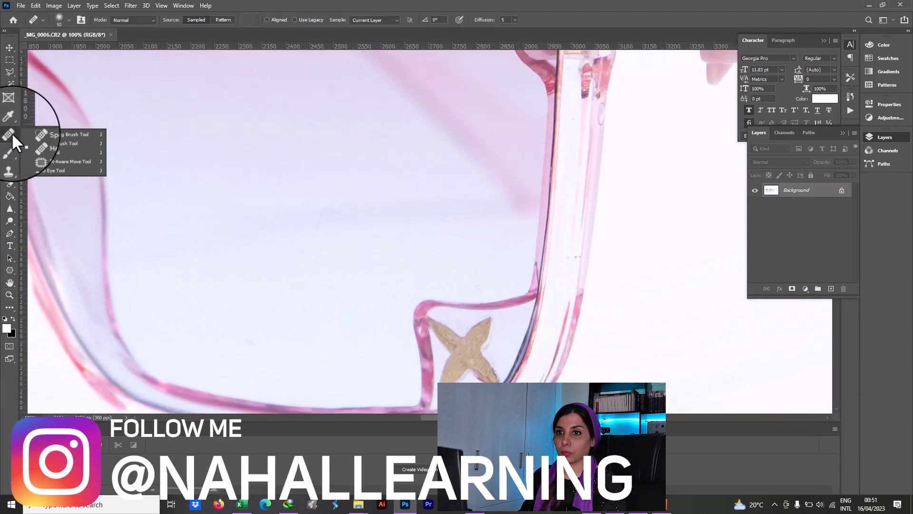
{"action": "left_click", "coordinate": [46, 153]}
{"action": "mouse_move", "coordinate": [503, 224]}
{"action": "left_mouse_down"}
{"action": "mouse_move", "coordinate": [272, 260]}
{"action": "mouse_move", "coordinate": [130, 257]}
{"action": "mouse_move", "coordinate": [135, 212]}
{"action": "mouse_move", "coordinate": [226, 196]}
{"action": "mouse_move", "coordinate": [317, 188]}
{"action": "mouse_move", "coordinate": [343, 232]}
{"action": "left_mouse_up"}
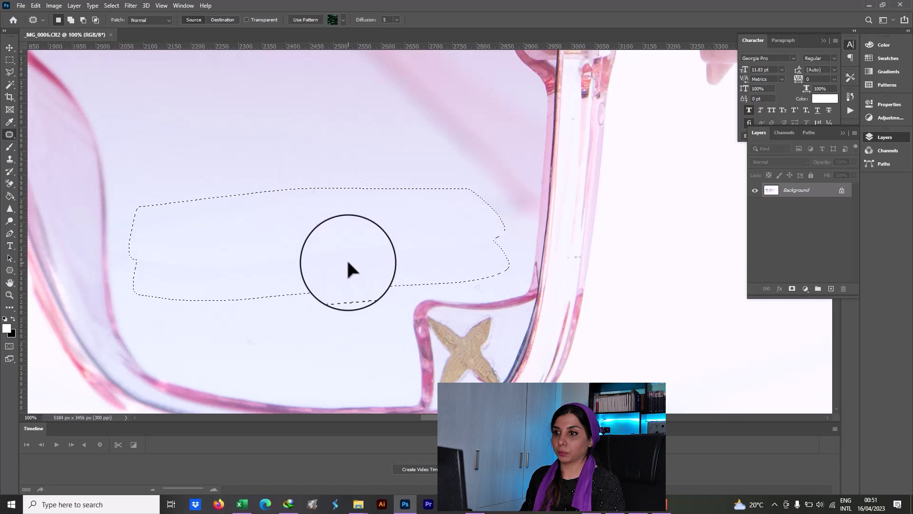
{"action": "mouse_move", "coordinate": [505, 287]}
{"action": "left_mouse_down"}
{"action": "mouse_move", "coordinate": [483, 296]}
{"action": "mouse_move", "coordinate": [468, 294]}
{"action": "mouse_move", "coordinate": [475, 275]}
{"action": "mouse_move", "coordinate": [491, 292]}
{"action": "left_mouse_up"}
{"action": "mouse_move", "coordinate": [277, 336]}
{"action": "left_mouse_down"}
{"action": "mouse_move", "coordinate": [239, 334]}
{"action": "mouse_move", "coordinate": [259, 336]}
{"action": "mouse_move", "coordinate": [249, 350]}
{"action": "mouse_move", "coordinate": [278, 339]}
{"action": "left_mouse_up"}
Patch the remaining blemishes in the middle of the hinge-side lens using clean areas of the same lens.
{"action": "mouse_move", "coordinate": [445, 171]}
{"action": "left_mouse_down"}
{"action": "mouse_move", "coordinate": [505, 204]}
{"action": "mouse_move", "coordinate": [479, 194]}
{"action": "mouse_move", "coordinate": [491, 202]}
{"action": "mouse_move", "coordinate": [434, 220]}
{"action": "mouse_move", "coordinate": [446, 170]}
{"action": "mouse_move", "coordinate": [320, 145]}
{"action": "mouse_move", "coordinate": [281, 114]}
{"action": "left_mouse_up"}
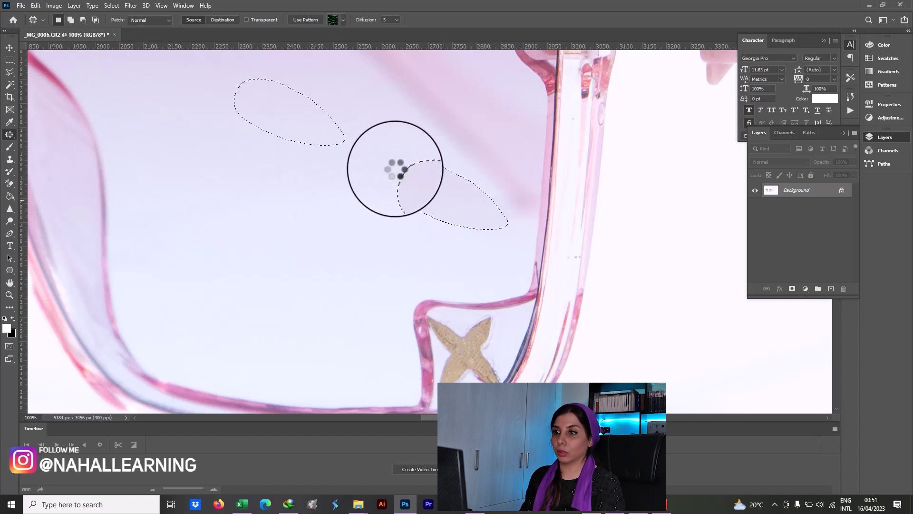
{"action": "mouse_move", "coordinate": [390, 170]}
{"action": "left_mouse_down"}
{"action": "mouse_move", "coordinate": [265, 244]}
{"action": "mouse_move", "coordinate": [149, 220]}
{"action": "mouse_move", "coordinate": [256, 214]}
{"action": "left_mouse_up"}
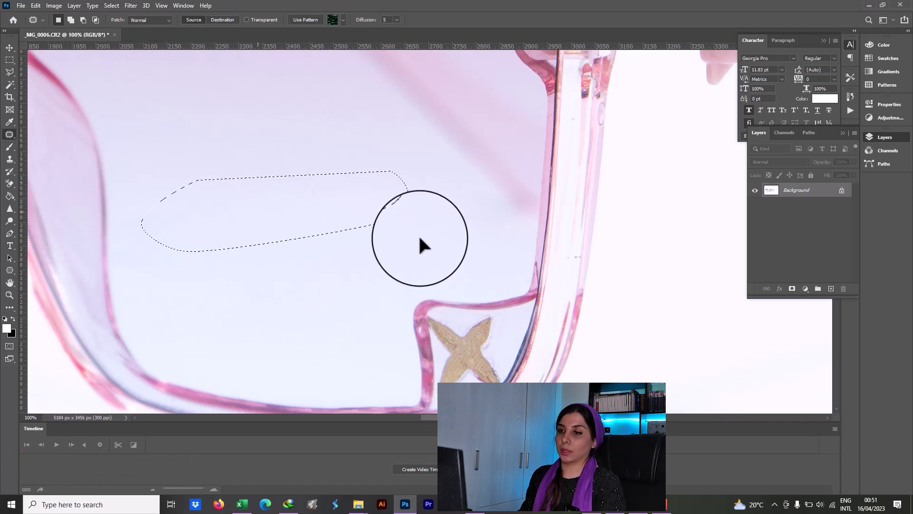
{"action": "left_click_drag", "start_coordinate": [428, 218], "coordinate": [257, 130]}
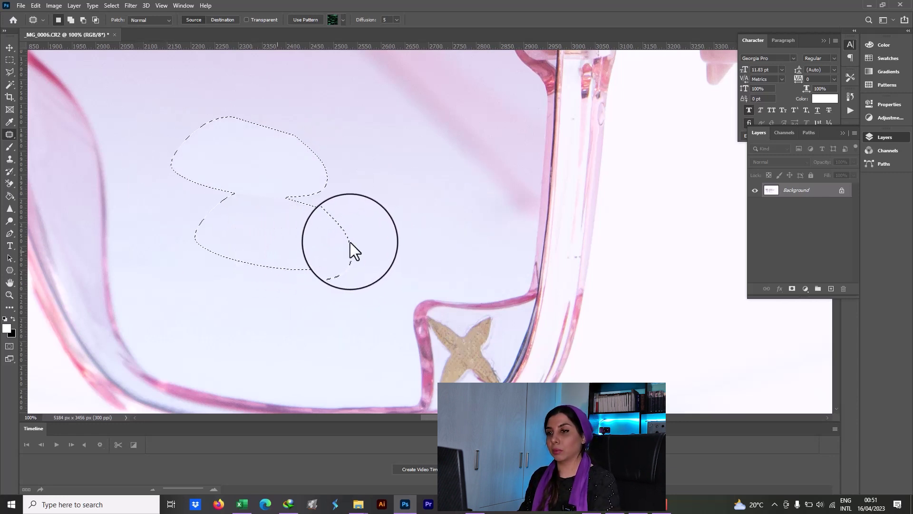
{"action": "left_click_drag", "start_coordinate": [233, 177], "coordinate": [348, 232]}
{"action": "left_click_drag", "start_coordinate": [332, 153], "coordinate": [279, 249]}
Patch the small spots on the lens between the Luoweite lettering and the hinge, then clear the selection.
{"action": "mouse_move", "coordinate": [584, 140]}
{"action": "left_mouse_down"}
{"action": "mouse_move", "coordinate": [605, 163]}
{"action": "mouse_move", "coordinate": [564, 162]}
{"action": "mouse_move", "coordinate": [560, 136]}
{"action": "mouse_move", "coordinate": [587, 131]}
{"action": "mouse_move", "coordinate": [536, 194]}
{"action": "left_mouse_up"}
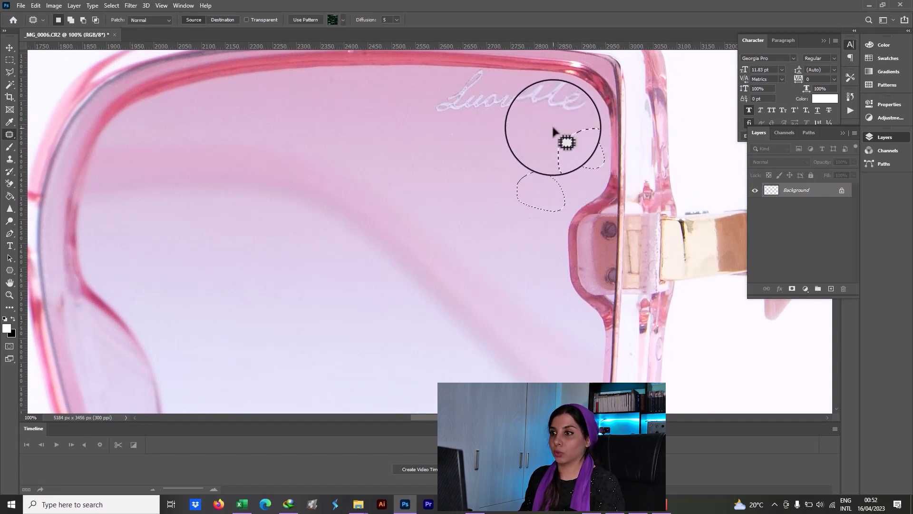
{"action": "left_click_drag", "start_coordinate": [540, 125], "coordinate": [469, 149]}
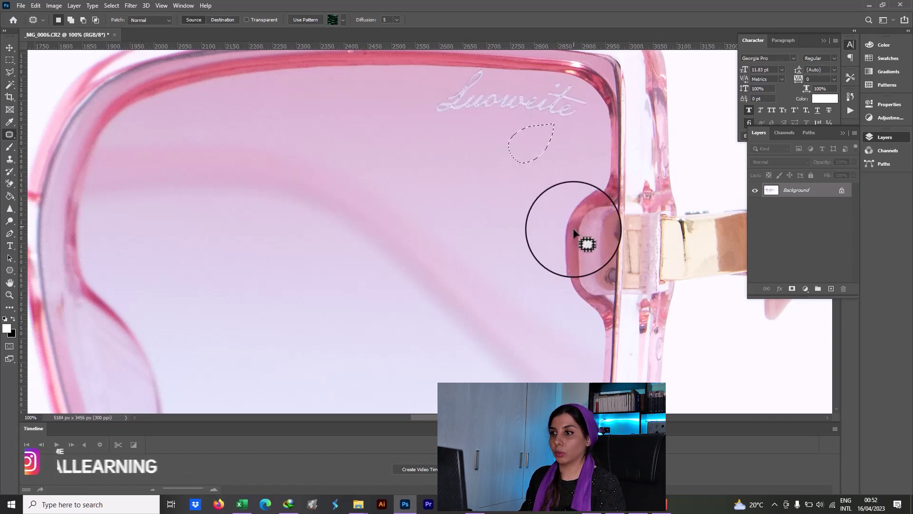
{"action": "mouse_move", "coordinate": [546, 204]}
{"action": "left_mouse_down"}
{"action": "mouse_move", "coordinate": [492, 222]}
{"action": "mouse_move", "coordinate": [532, 202]}
{"action": "mouse_move", "coordinate": [452, 169]}
{"action": "left_mouse_up"}
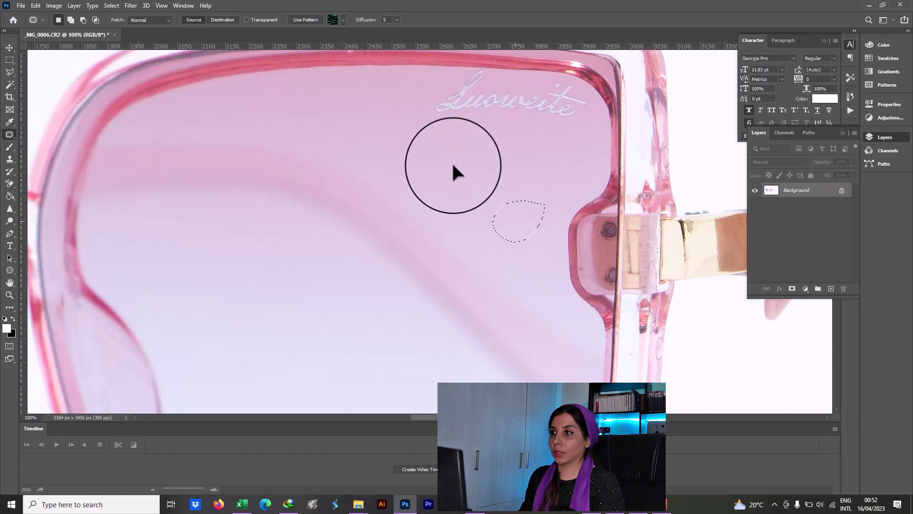
{"action": "mouse_move", "coordinate": [611, 148]}
{"action": "left_mouse_down"}
{"action": "mouse_move", "coordinate": [603, 171]}
{"action": "mouse_move", "coordinate": [594, 129]}
{"action": "mouse_move", "coordinate": [612, 145]}
{"action": "mouse_move", "coordinate": [499, 161]}
{"action": "mouse_move", "coordinate": [420, 130]}
{"action": "mouse_move", "coordinate": [430, 128]}
{"action": "left_mouse_up"}
{"action": "key", "text": "ctrl+d"}
Patch the small mark just below the upper rim of the lettered lens and clear the selection.
{"action": "scroll", "coordinate": [475, 138], "scroll_direction": "up", "scroll_amount": 2}
{"action": "scroll", "coordinate": [494, 145], "scroll_direction": "left", "scroll_amount": 3}
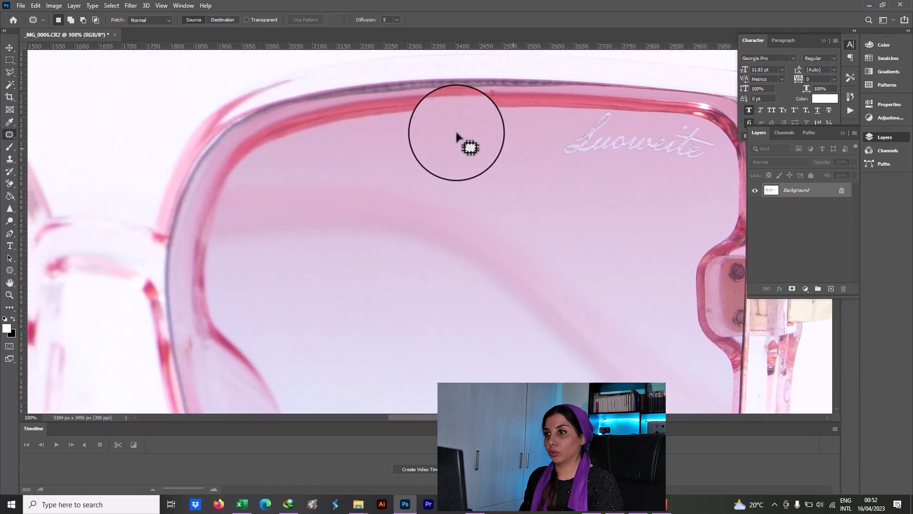
{"action": "mouse_move", "coordinate": [480, 124]}
{"action": "left_mouse_down"}
{"action": "mouse_move", "coordinate": [449, 133]}
{"action": "mouse_move", "coordinate": [454, 122]}
{"action": "mouse_move", "coordinate": [488, 114]}
{"action": "left_mouse_up"}
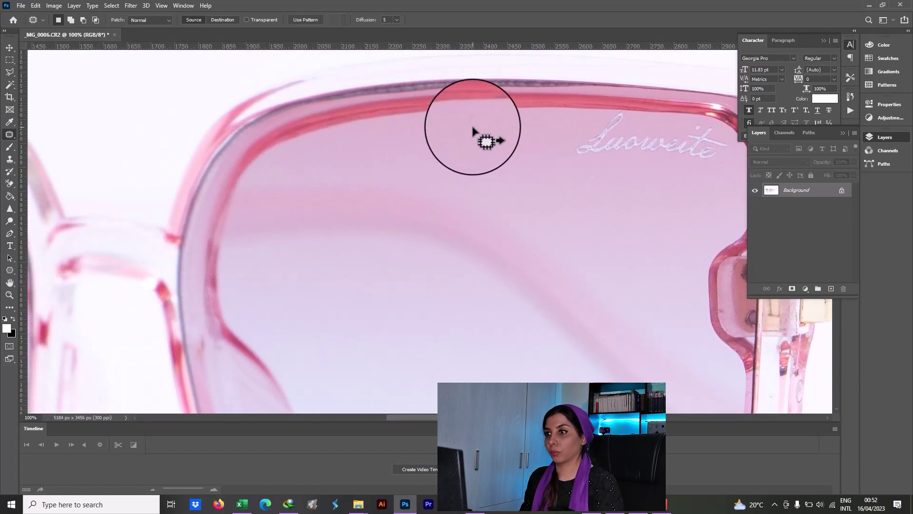
{"action": "key", "text": "ctrl+d"}
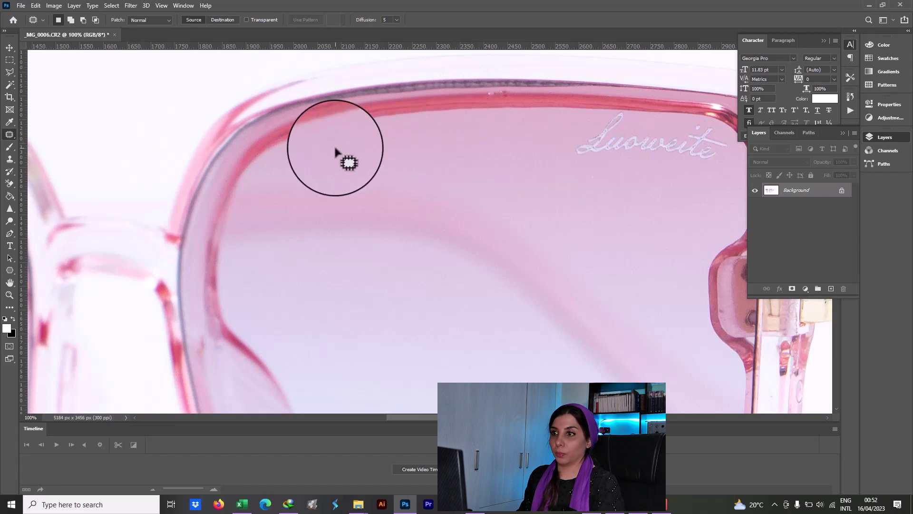
Patch the faint streak along the bottom of the other lens with the clean area above it, then inspect that lens.
{"action": "scroll", "coordinate": [325, 153], "scroll_direction": "left", "scroll_amount": 11}
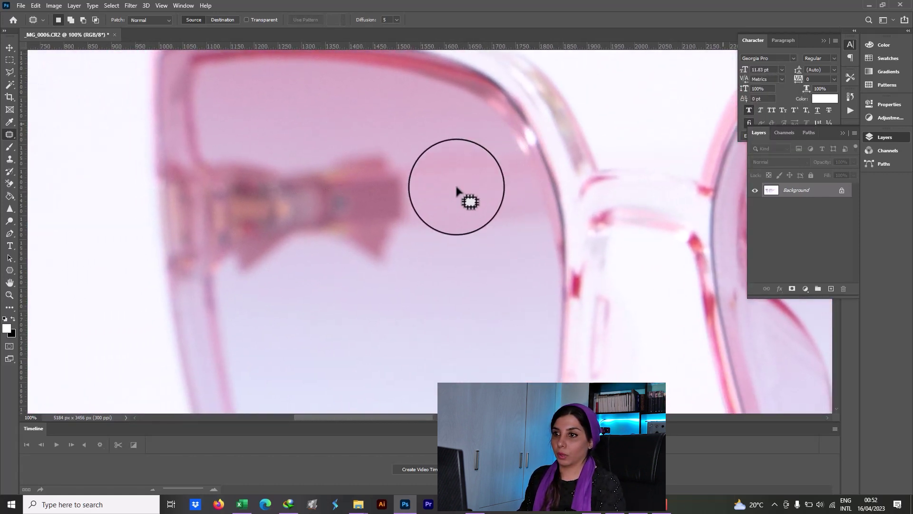
{"action": "scroll", "coordinate": [452, 142], "scroll_direction": "down", "scroll_amount": 7}
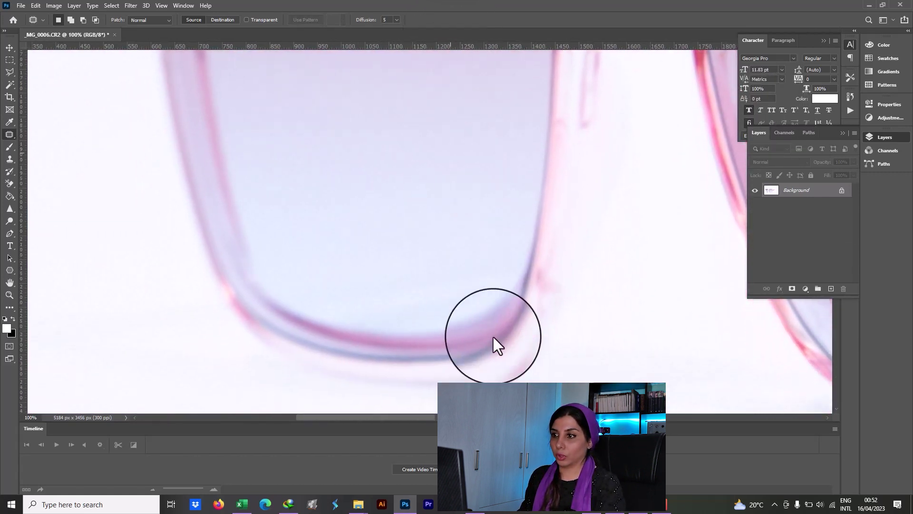
{"action": "mouse_move", "coordinate": [516, 246]}
{"action": "left_mouse_down"}
{"action": "mouse_move", "coordinate": [509, 305]}
{"action": "mouse_move", "coordinate": [487, 304]}
{"action": "mouse_move", "coordinate": [512, 264]}
{"action": "mouse_move", "coordinate": [497, 306]}
{"action": "mouse_move", "coordinate": [442, 318]}
{"action": "mouse_move", "coordinate": [372, 320]}
{"action": "mouse_move", "coordinate": [298, 289]}
{"action": "mouse_move", "coordinate": [296, 279]}
{"action": "left_mouse_up"}
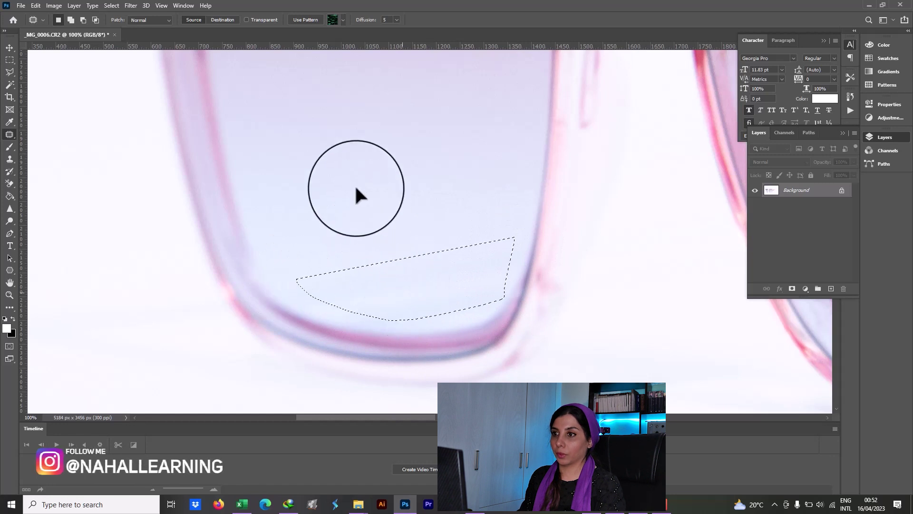
{"action": "key", "text": "ctrl+d"}
{"action": "left_click_drag", "start_coordinate": [447, 129], "coordinate": [456, 255]}
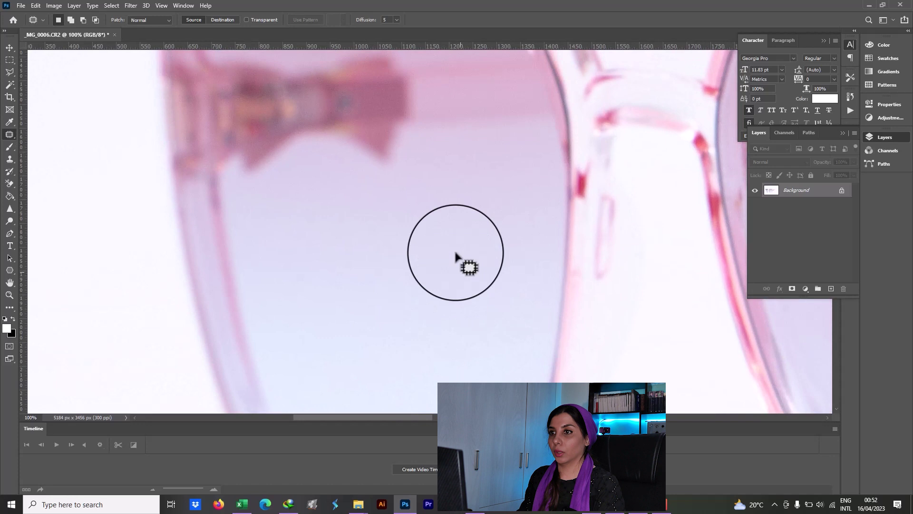
{"action": "mouse_move", "coordinate": [431, 164]}
{"action": "left_mouse_down"}
{"action": "mouse_move", "coordinate": [429, 185]}
{"action": "mouse_move", "coordinate": [445, 183]}
{"action": "left_mouse_up"}
{"action": "key", "text": "z"}
{"action": "left_click", "coordinate": [385, 124]}
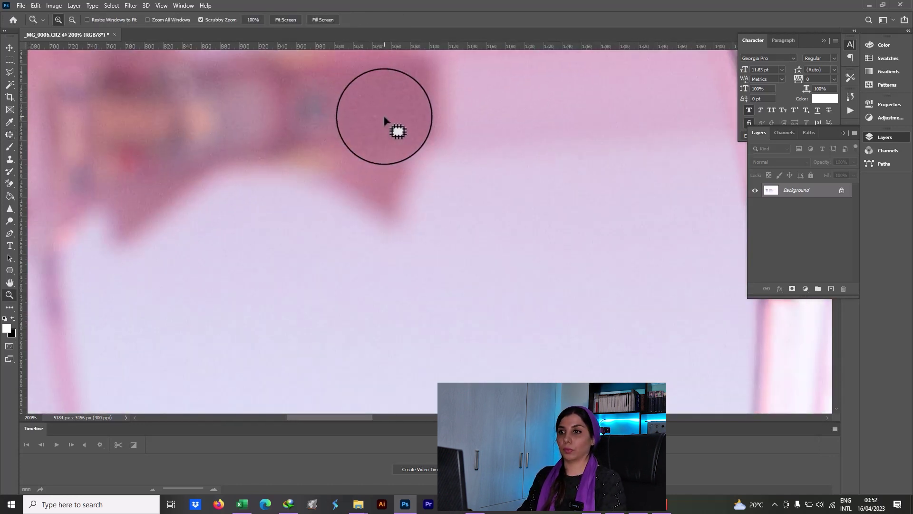
{"action": "left_click", "coordinate": [446, 121], "text": "alt"}
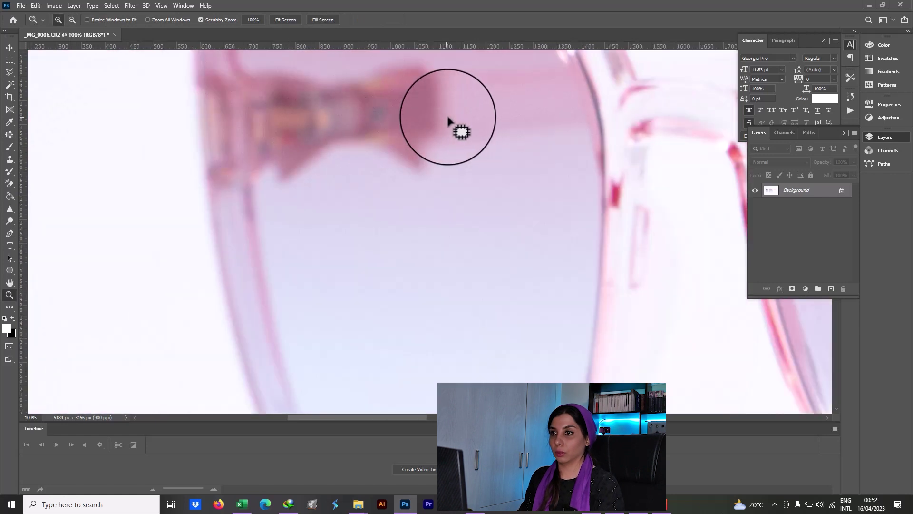
Remove the bright specks from the upper rim above the lettered lens with the Patch tool and Clone Stamp.
{"action": "scroll", "coordinate": [473, 113], "scroll_direction": "up", "scroll_amount": 3}
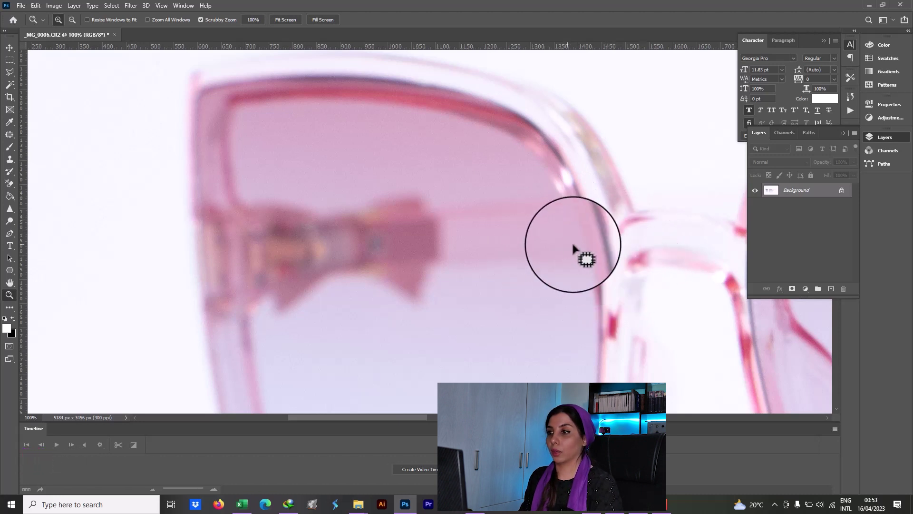
{"action": "left_click_drag", "start_coordinate": [644, 261], "coordinate": [176, 259]}
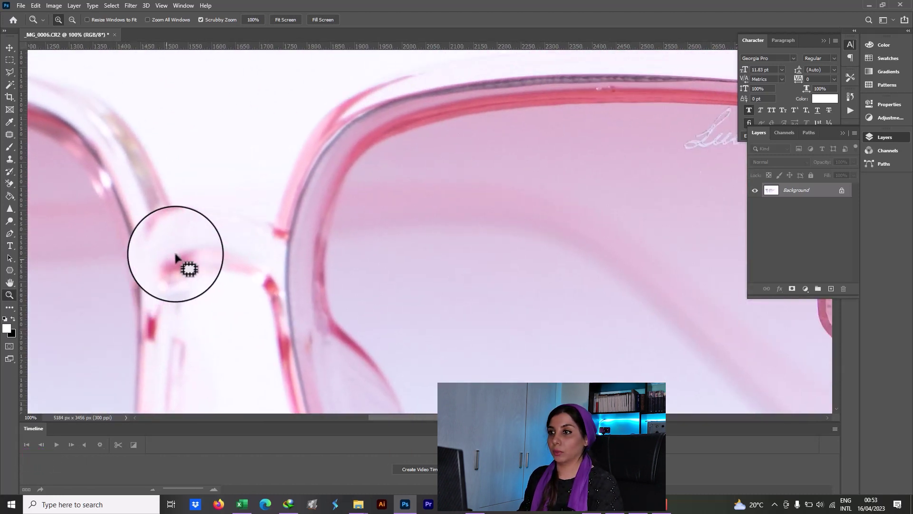
{"action": "left_click_drag", "start_coordinate": [588, 147], "coordinate": [508, 167]}
{"action": "left_click", "coordinate": [458, 144]}
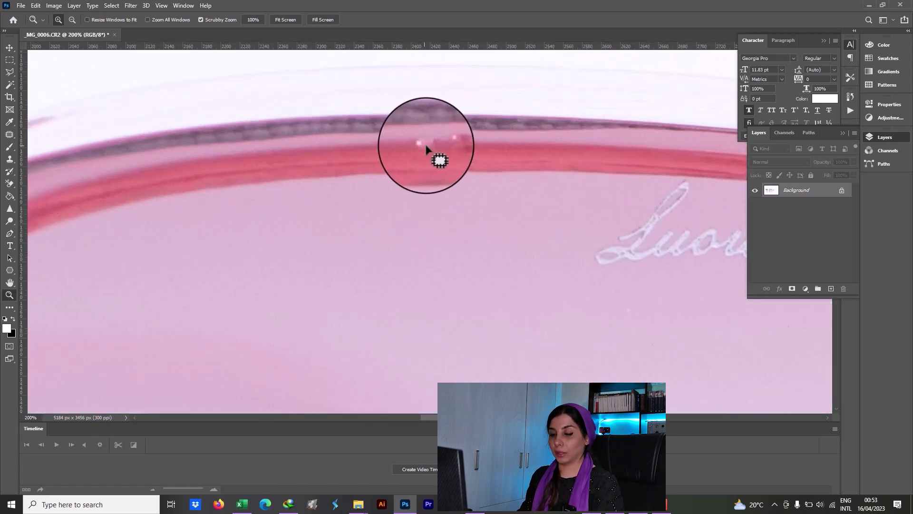
{"action": "key", "text": "s"}
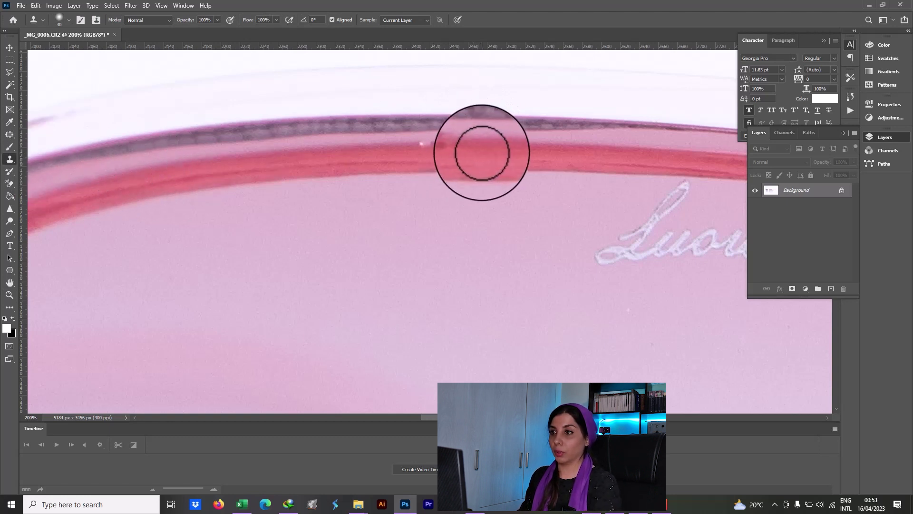
{"action": "key", "text": "bracketright"}
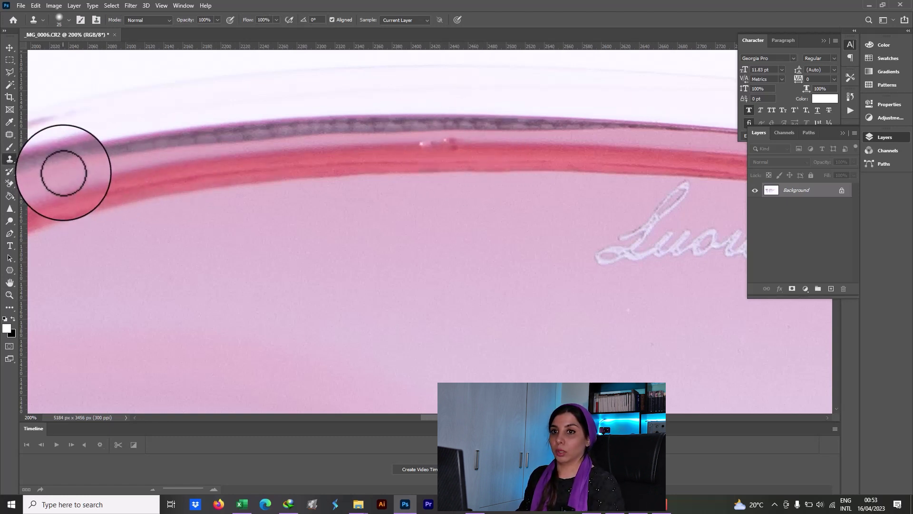
{"action": "right_click", "coordinate": [7, 133]}
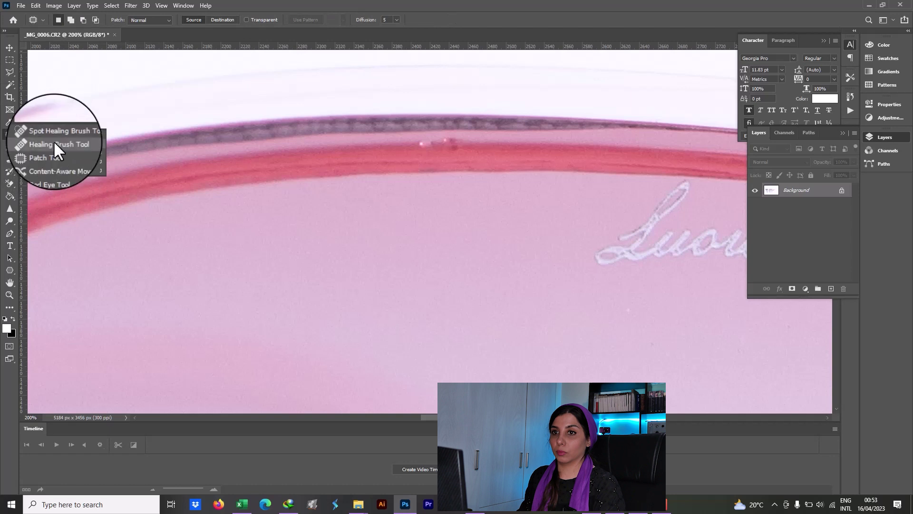
{"action": "left_click", "coordinate": [465, 140]}
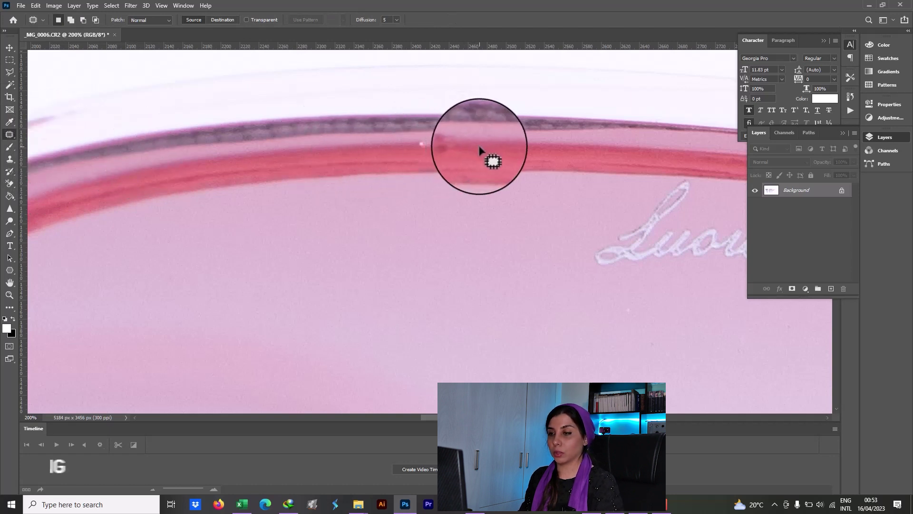
{"action": "key", "text": "s"}
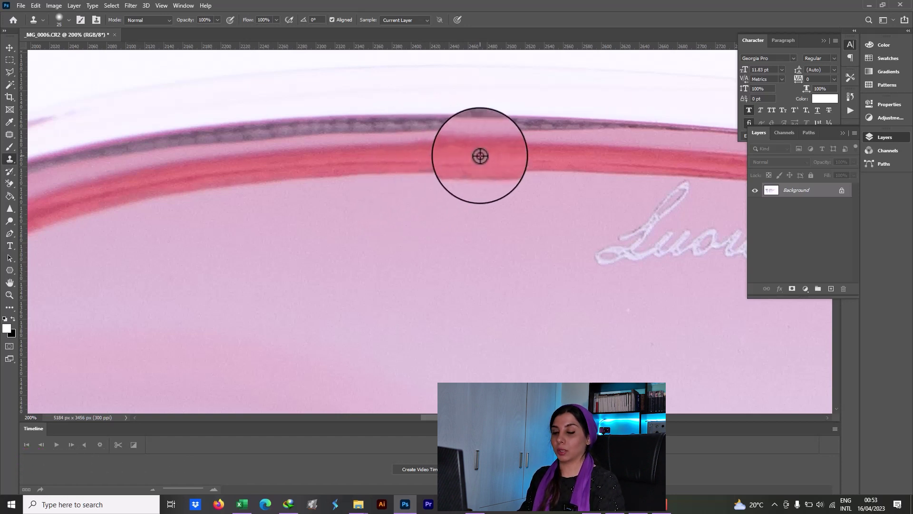
Smudge the dark stains and edge marks on the gold hinge plate at 50% strength.
{"action": "key", "text": "z"}
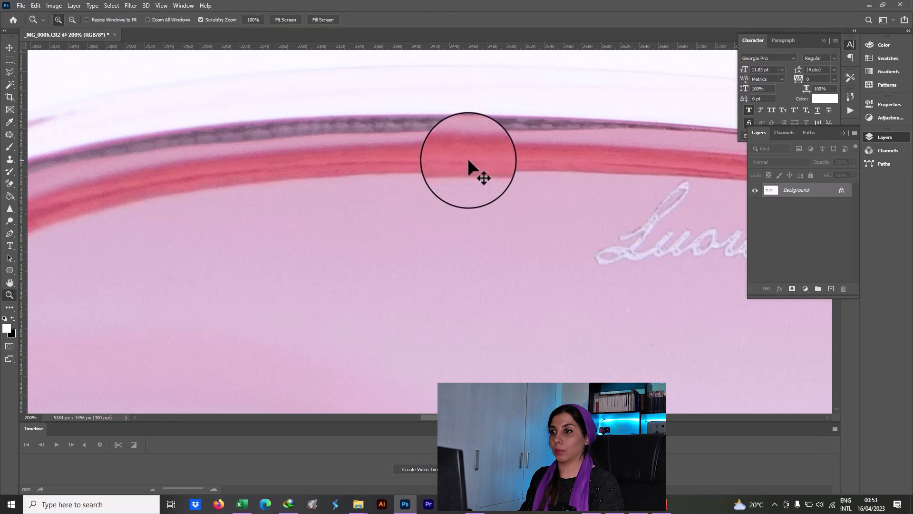
{"action": "left_click", "coordinate": [578, 160], "text": "alt"}
{"action": "left_click", "coordinate": [577, 160], "text": "alt"}
{"action": "left_click", "coordinate": [634, 198], "text": "alt"}
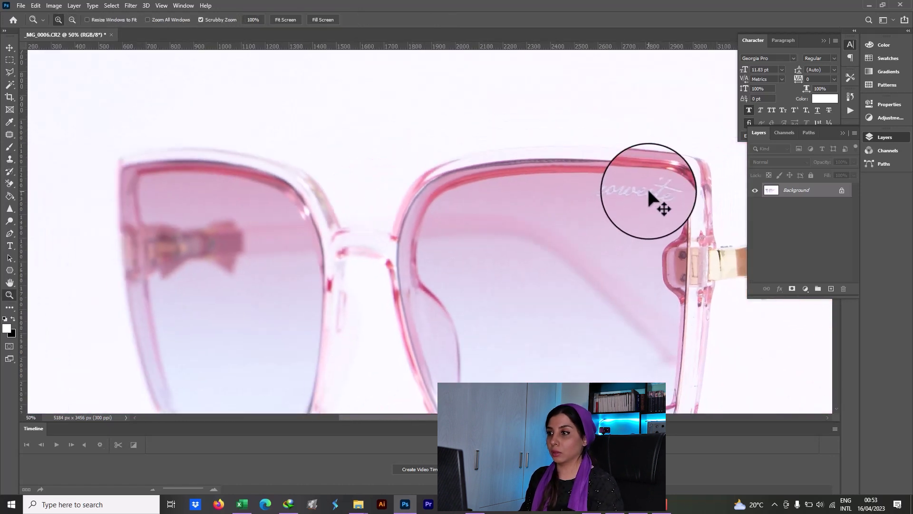
{"action": "left_click", "coordinate": [694, 239]}
{"action": "left_click_drag", "start_coordinate": [693, 238], "coordinate": [453, 142]}
{"action": "left_click", "coordinate": [501, 171]}
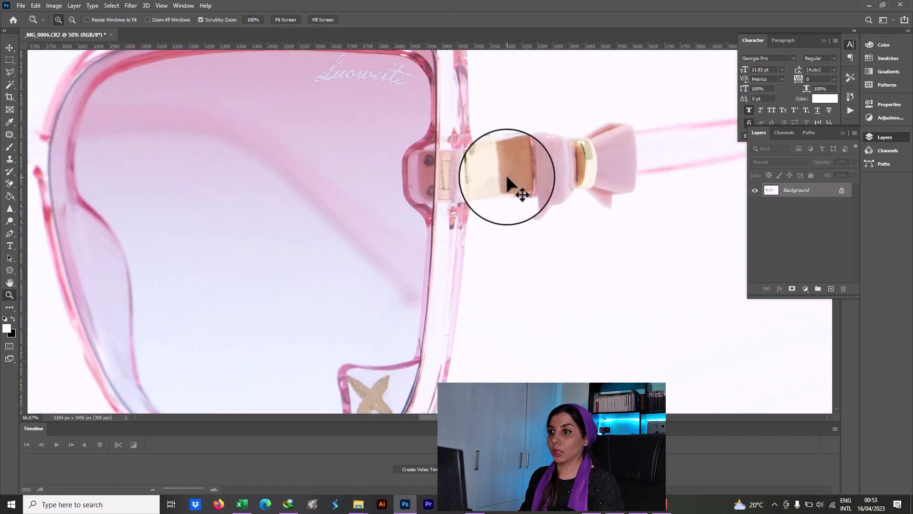
{"action": "left_click", "coordinate": [506, 173]}
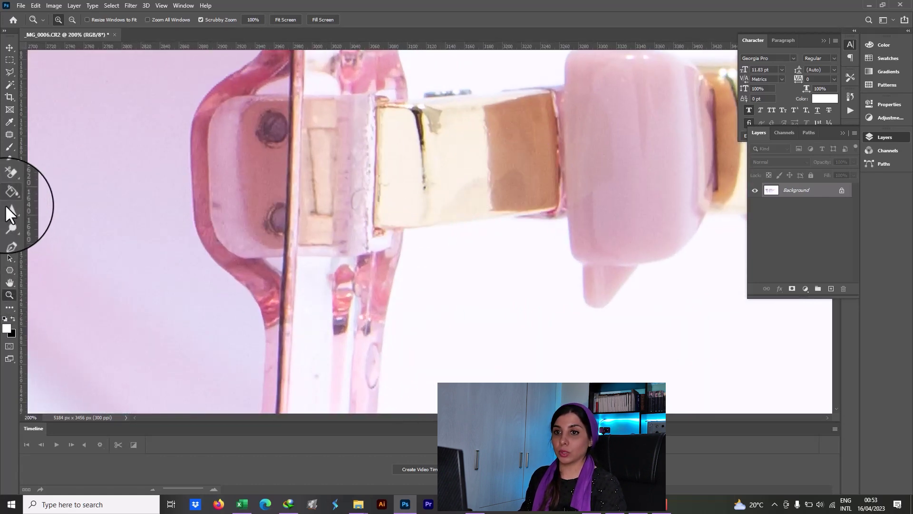
{"action": "left_click", "coordinate": [8, 218]}
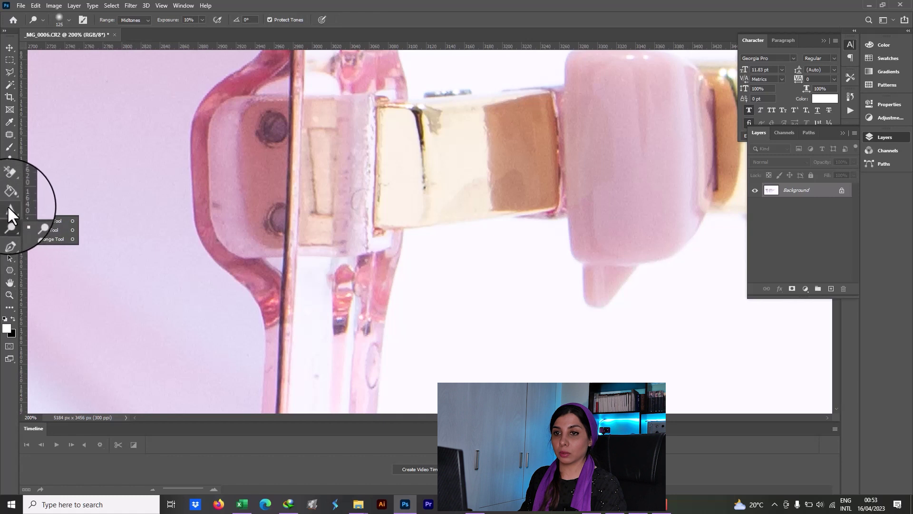
{"action": "left_click", "coordinate": [8, 206]}
{"action": "left_click", "coordinate": [37, 226]}
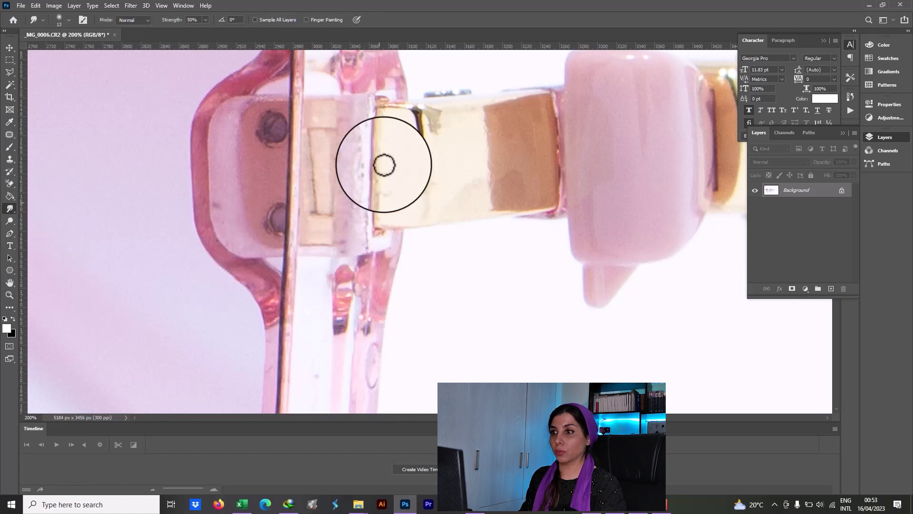
{"action": "mouse_move", "coordinate": [426, 125]}
{"action": "left_mouse_down"}
{"action": "mouse_move", "coordinate": [444, 115]}
{"action": "mouse_move", "coordinate": [439, 142]}
{"action": "mouse_move", "coordinate": [448, 112]}
{"action": "mouse_move", "coordinate": [475, 111]}
{"action": "mouse_move", "coordinate": [456, 187]}
{"action": "mouse_move", "coordinate": [467, 167]}
{"action": "mouse_move", "coordinate": [463, 196]}
{"action": "mouse_move", "coordinate": [480, 176]}
{"action": "mouse_move", "coordinate": [446, 212]}
{"action": "mouse_move", "coordinate": [477, 183]}
{"action": "mouse_move", "coordinate": [438, 211]}
{"action": "mouse_move", "coordinate": [439, 163]}
{"action": "mouse_move", "coordinate": [397, 202]}
{"action": "mouse_move", "coordinate": [390, 168]}
{"action": "mouse_move", "coordinate": [389, 199]}
{"action": "mouse_move", "coordinate": [407, 154]}
{"action": "mouse_move", "coordinate": [392, 137]}
{"action": "mouse_move", "coordinate": [384, 227]}
{"action": "mouse_move", "coordinate": [363, 223]}
{"action": "mouse_move", "coordinate": [369, 207]}
{"action": "mouse_move", "coordinate": [382, 206]}
{"action": "mouse_move", "coordinate": [365, 212]}
{"action": "mouse_move", "coordinate": [357, 234]}
{"action": "mouse_move", "coordinate": [350, 185]}
{"action": "mouse_move", "coordinate": [358, 215]}
{"action": "mouse_move", "coordinate": [351, 213]}
{"action": "left_mouse_up"}
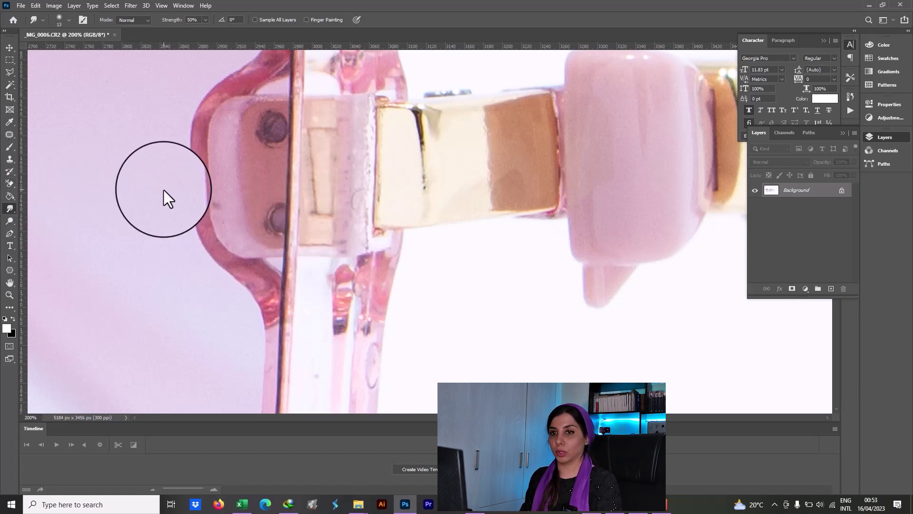
Try to cover the marks along the hinge's clear plastic edge with the Clone Stamp, then undo the cloning.
{"action": "key", "text": "s"}
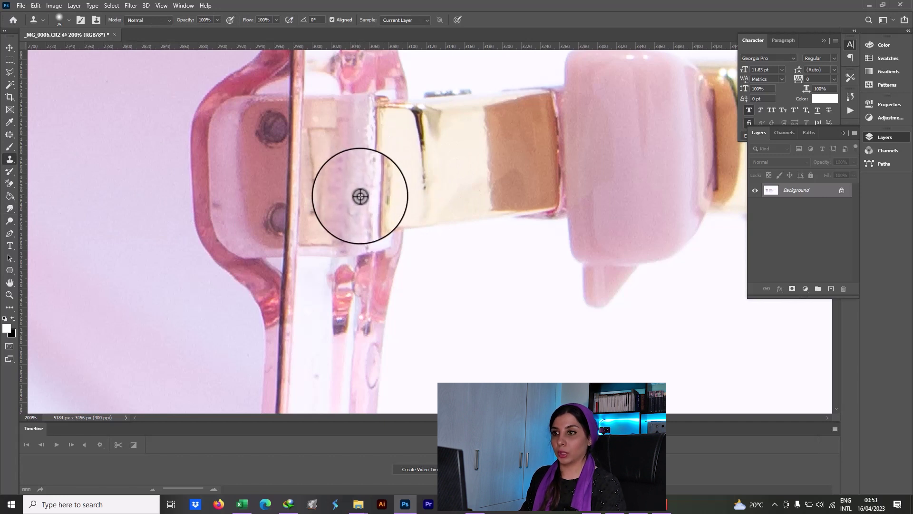
{"action": "mouse_move", "coordinate": [361, 211]}
{"action": "left_mouse_down"}
{"action": "mouse_move", "coordinate": [347, 233]}
{"action": "mouse_move", "coordinate": [363, 228]}
{"action": "mouse_move", "coordinate": [352, 183]}
{"action": "left_mouse_up"}
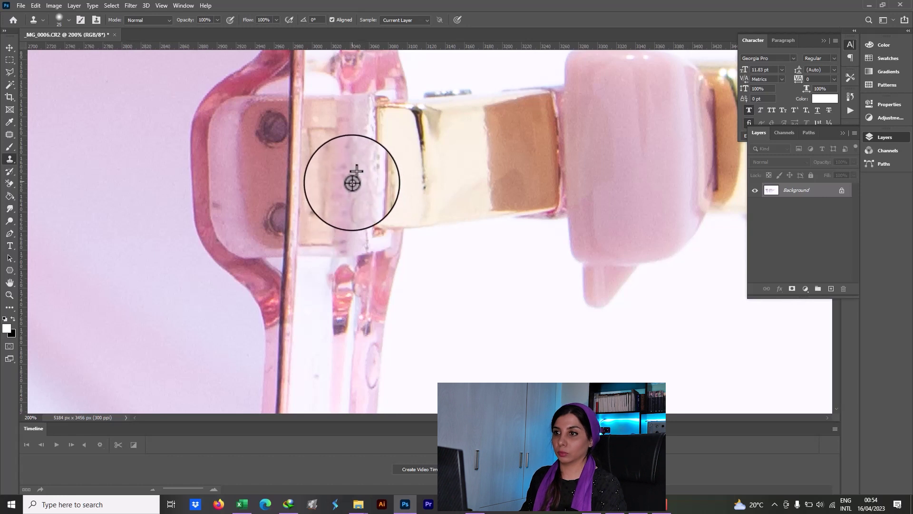
{"action": "key", "text": "ctrl+z"}
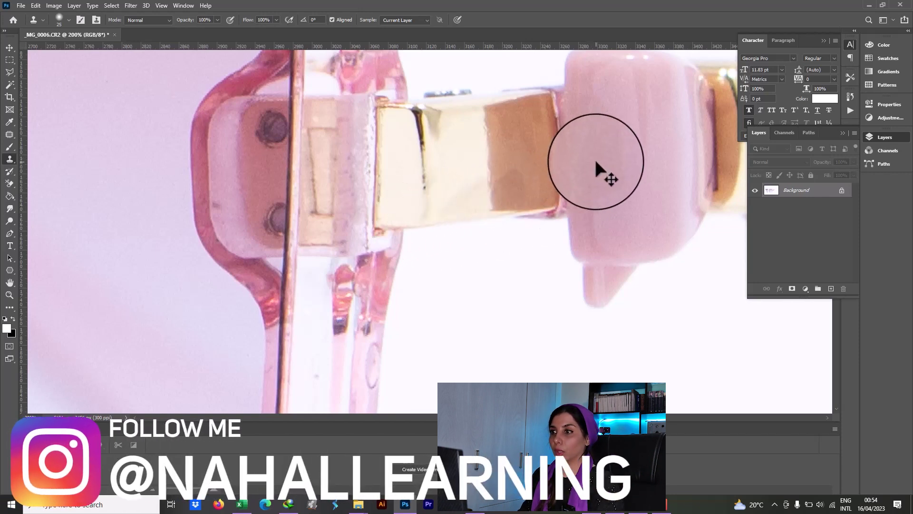
Try to erase the near-white background around the glasses with the Background Eraser, using Contiguous limits and 21% tolerance.
{"action": "left_click_drag", "start_coordinate": [594, 155], "coordinate": [279, 209]}
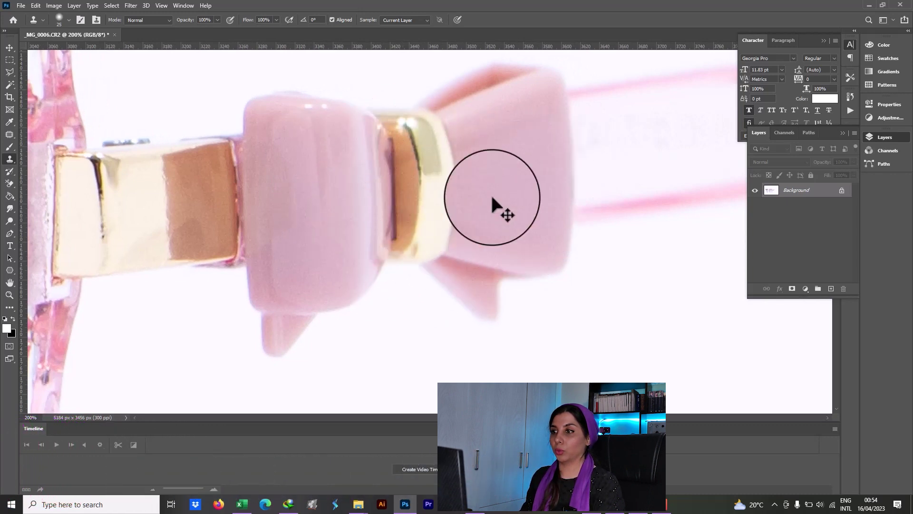
{"action": "mouse_move", "coordinate": [523, 159]}
{"action": "left_mouse_down"}
{"action": "mouse_move", "coordinate": [434, 195]}
{"action": "mouse_move", "coordinate": [392, 187]}
{"action": "left_mouse_up"}
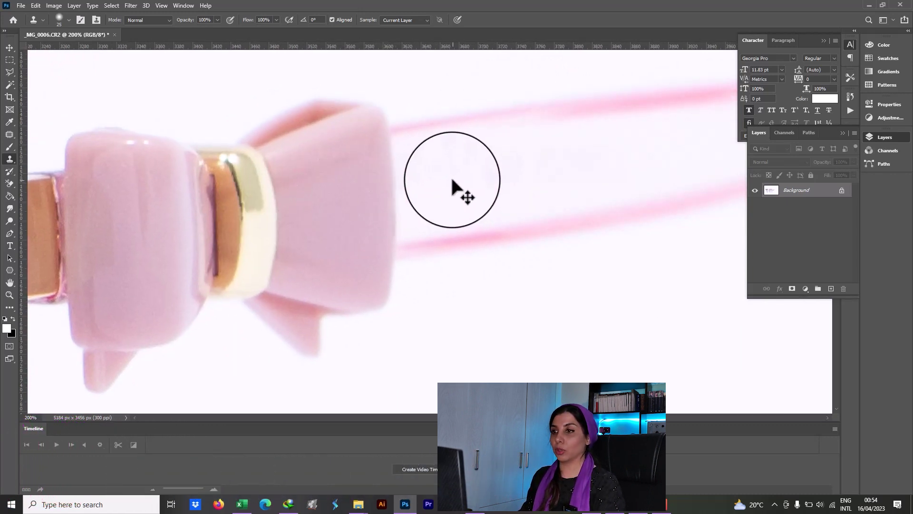
{"action": "key", "text": "z"}
{"action": "left_click", "coordinate": [447, 151], "text": "alt"}
{"action": "left_click", "coordinate": [447, 151], "text": "alt"}
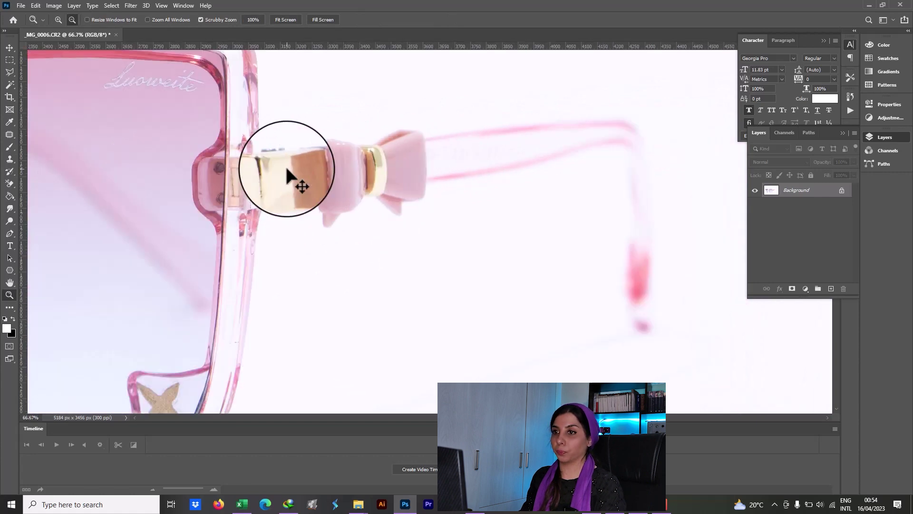
{"action": "left_click", "coordinate": [288, 170], "text": "alt"}
{"action": "left_click", "coordinate": [300, 177], "text": "alt"}
{"action": "left_click_drag", "start_coordinate": [195, 174], "coordinate": [353, 190]}
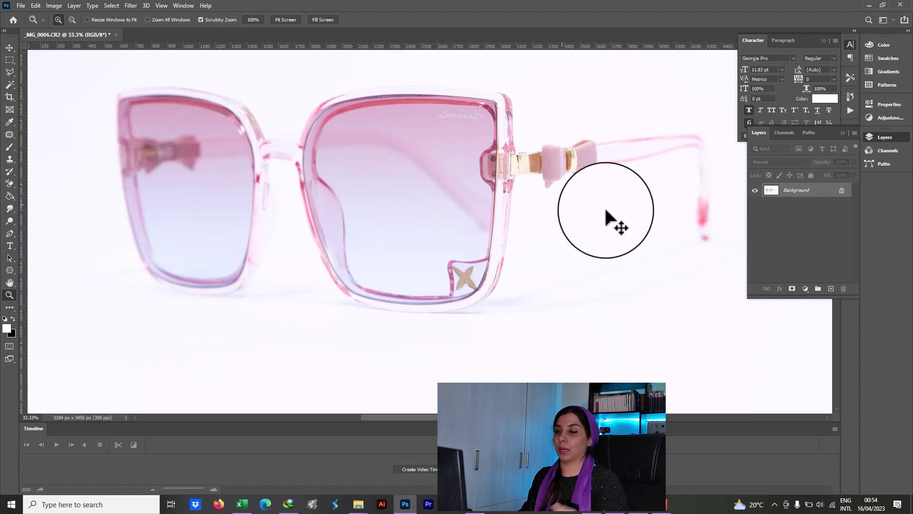
{"action": "left_click", "coordinate": [9, 183]}
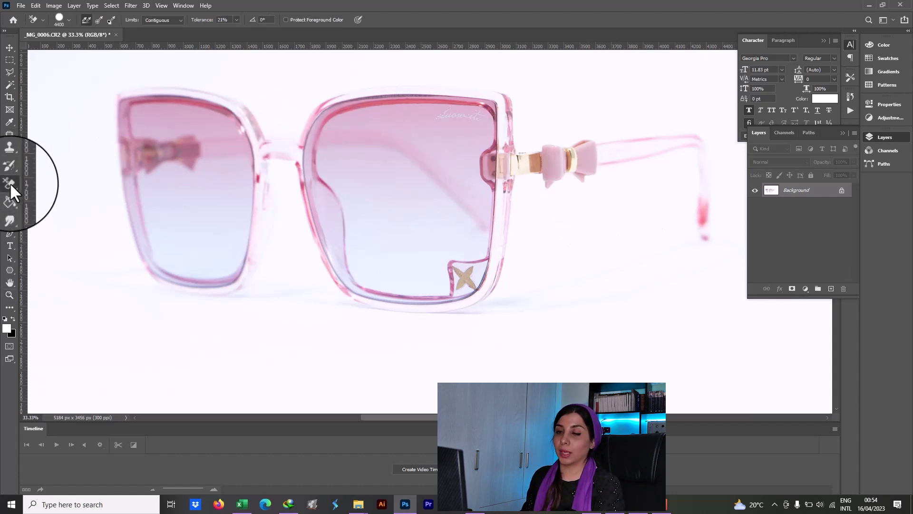
{"action": "left_click", "coordinate": [295, 253]}
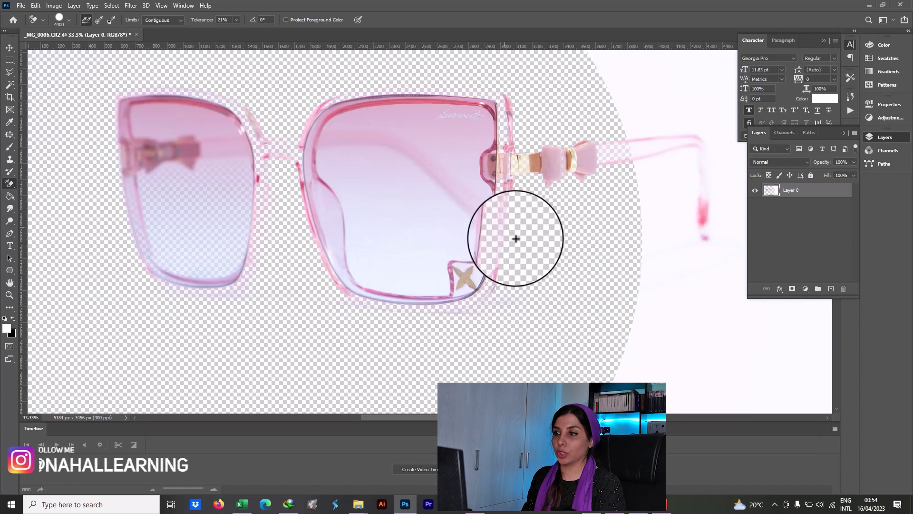
Examine the frame edges and lenses for parts lost to the background erasing, then undo the erasing.
{"action": "key", "text": "z"}
{"action": "left_click", "coordinate": [514, 238]}
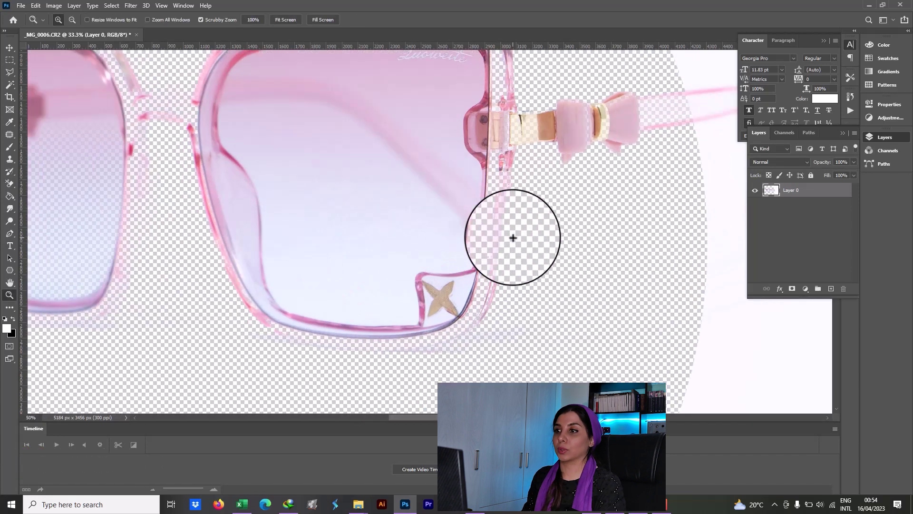
{"action": "left_click", "coordinate": [512, 238]}
{"action": "left_click", "coordinate": [495, 244]}
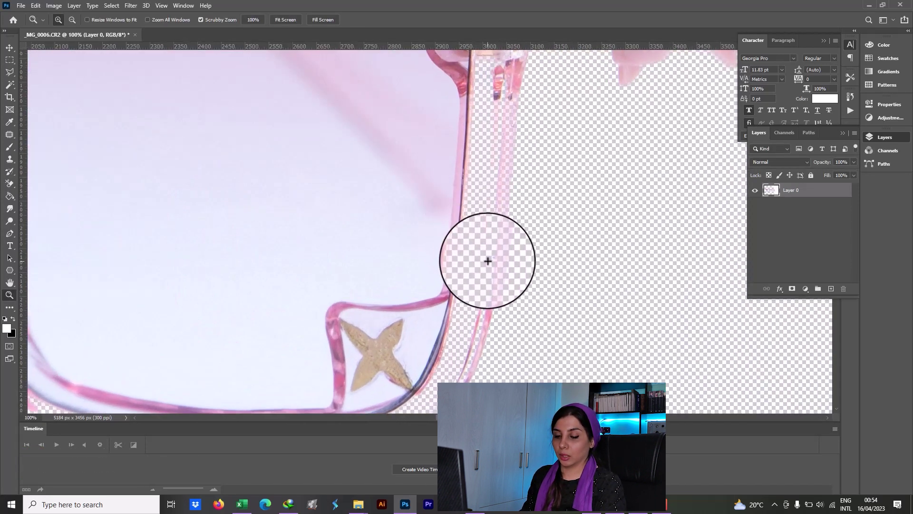
{"action": "left_click", "coordinate": [489, 280], "text": "alt"}
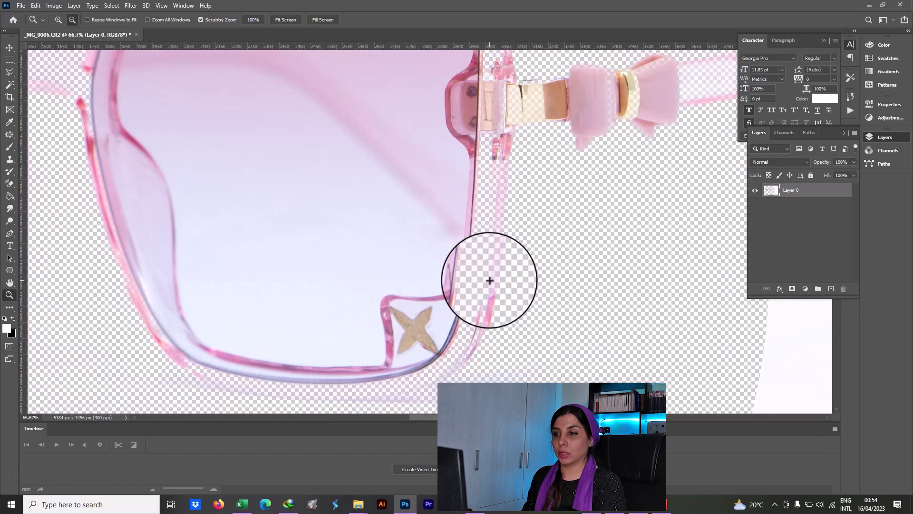
{"action": "left_click", "coordinate": [489, 266], "text": "alt"}
{"action": "left_click", "coordinate": [475, 248], "text": "alt"}
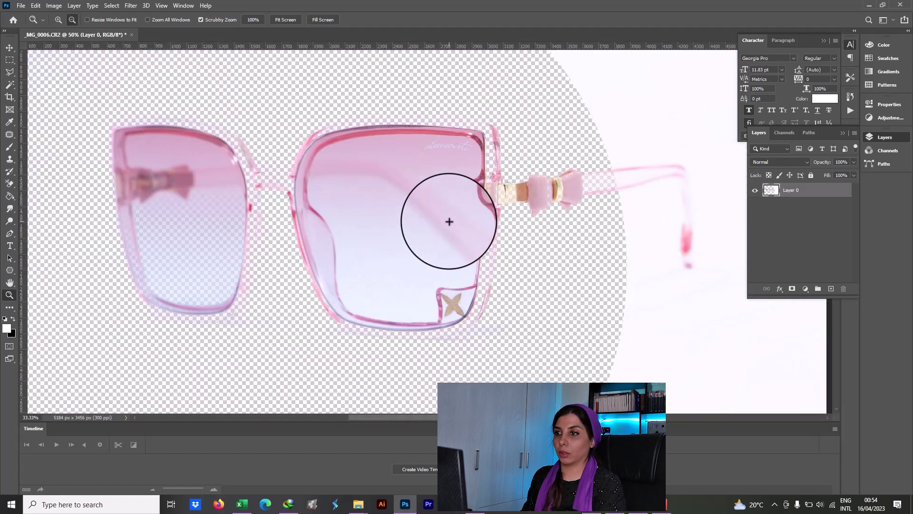
{"action": "left_click", "coordinate": [462, 233], "text": "alt"}
{"action": "left_click", "coordinate": [423, 245], "text": "alt"}
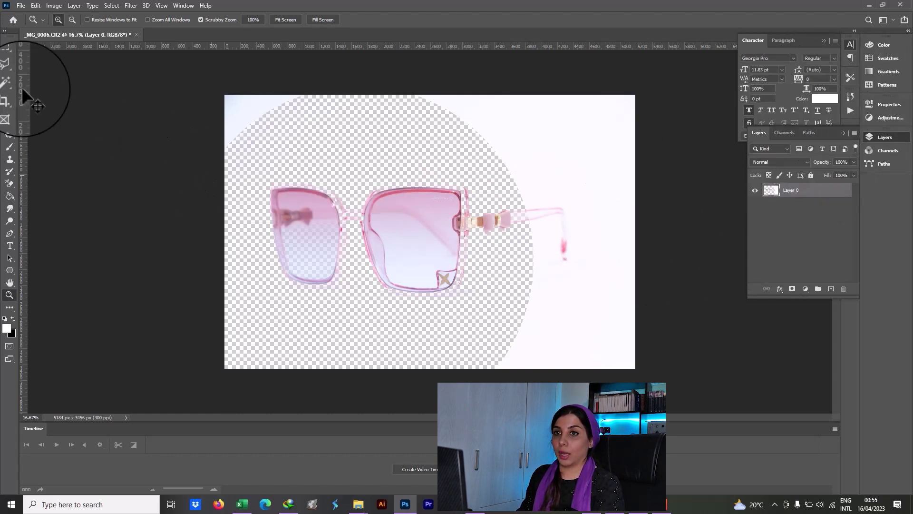
{"action": "left_click", "coordinate": [9, 47]}
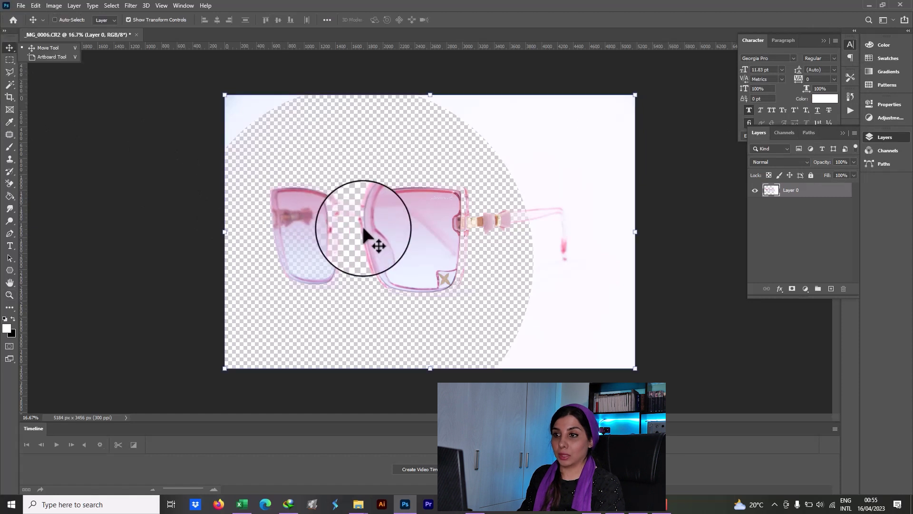
{"action": "key", "text": "ctrl+z"}
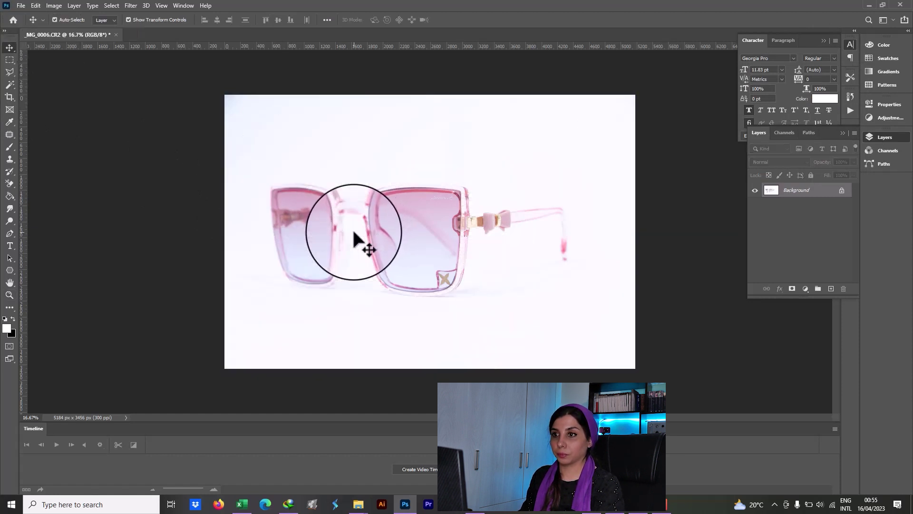
Try to erase the faint shadow beside the front lens's lower corner with a 900 px Eraser at 100% hardness.
{"action": "key", "text": "z"}
{"action": "left_click_drag", "start_coordinate": [371, 266], "coordinate": [419, 285]}
{"action": "left_click", "coordinate": [518, 314]}
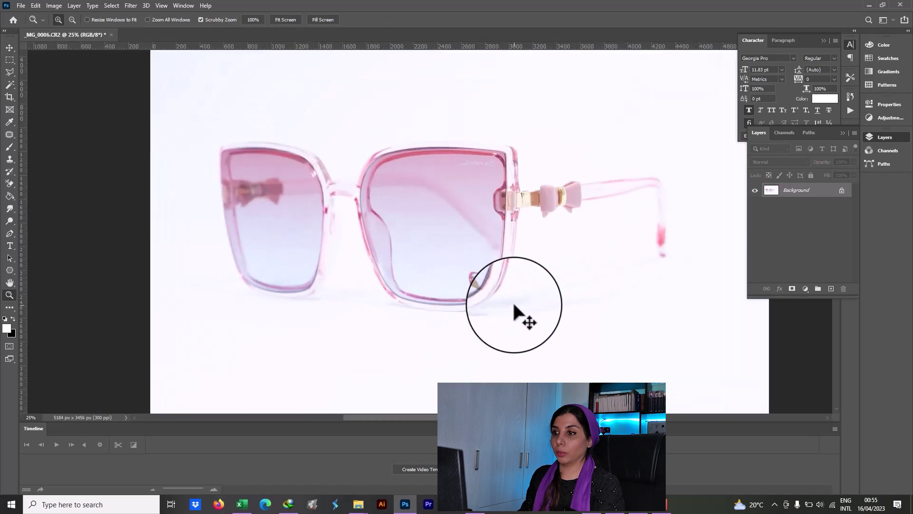
{"action": "left_click", "coordinate": [508, 299]}
{"action": "left_click", "coordinate": [504, 295]}
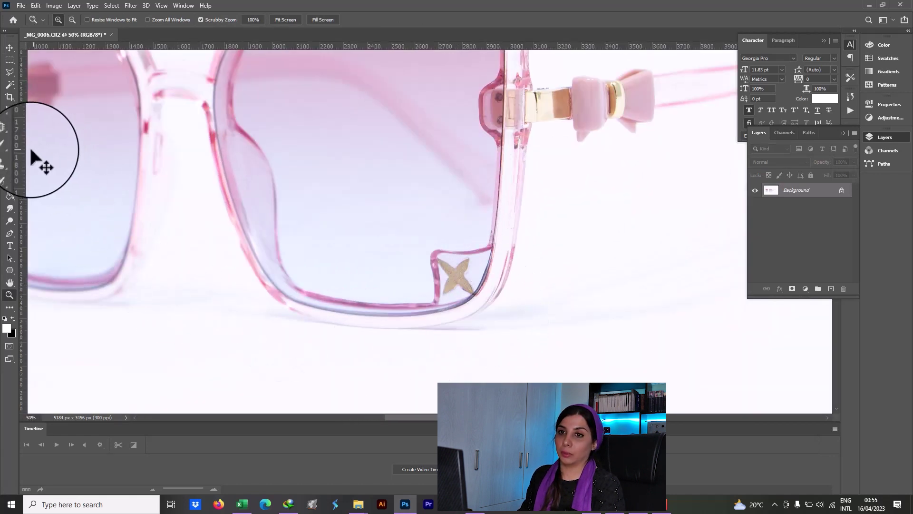
{"action": "left_click", "coordinate": [9, 183]}
{"action": "left_click", "coordinate": [48, 185]}
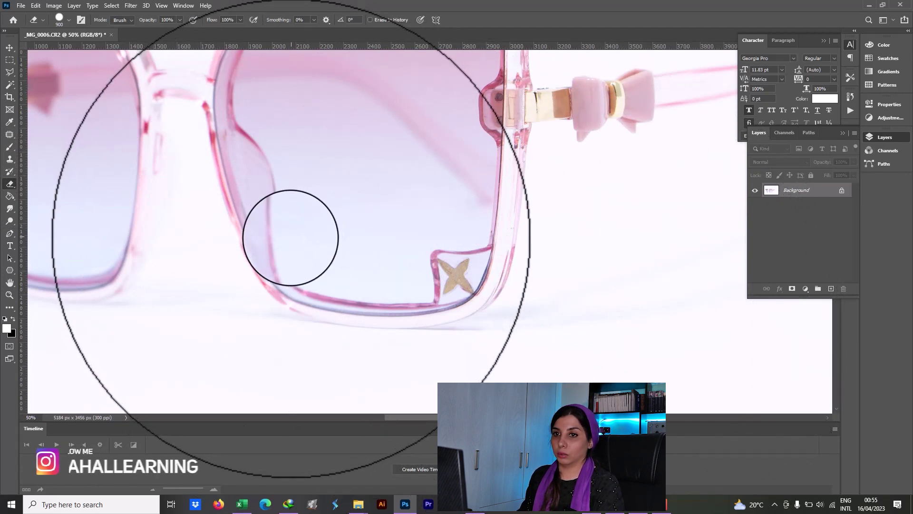
{"action": "right_click", "coordinate": [307, 227]}
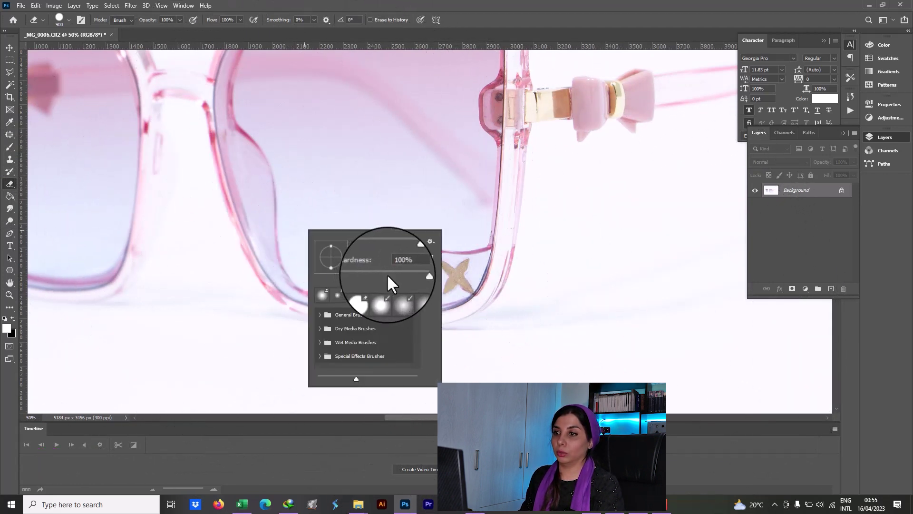
{"action": "left_click", "coordinate": [617, 301]}
{"action": "left_click_drag", "start_coordinate": [615, 301], "coordinate": [482, 231]}
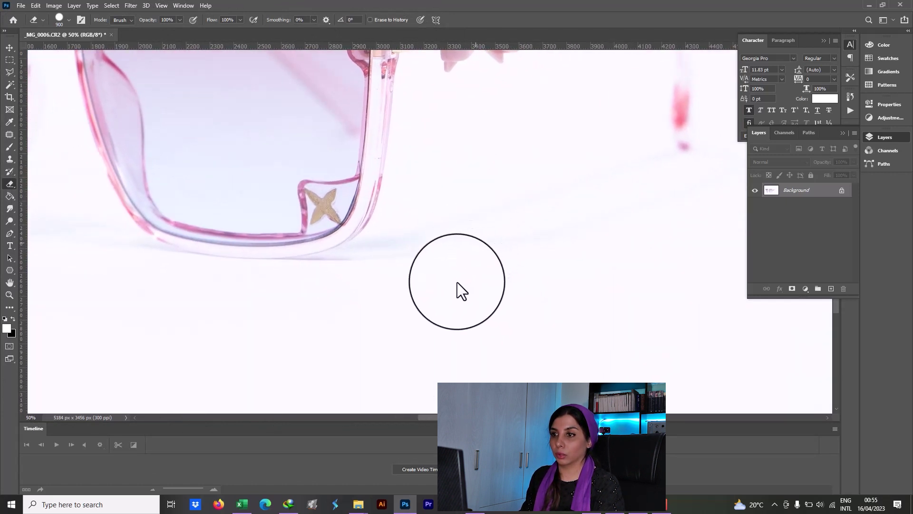
{"action": "left_click_drag", "start_coordinate": [458, 281], "coordinate": [425, 318]}
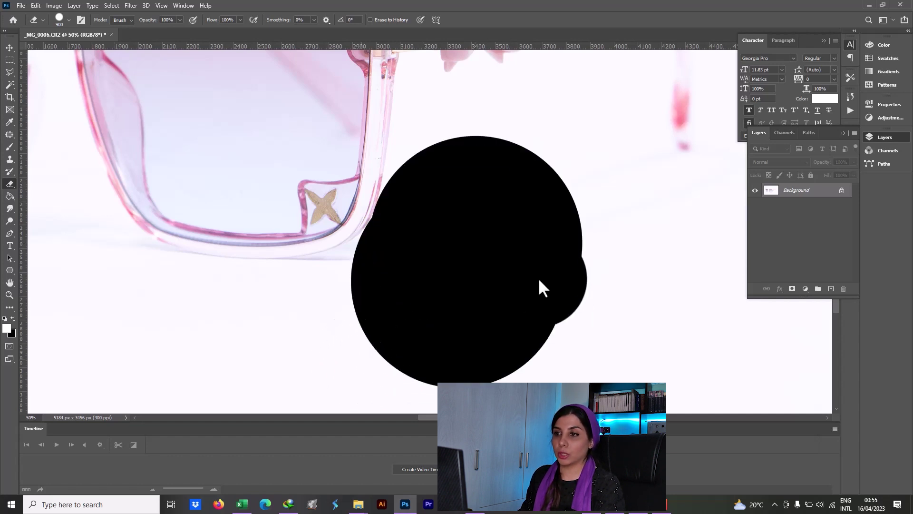
Try larger and smaller eraser sizes, then undo the eraser strokes beside the frame.
{"action": "key", "text": "bracketright"}
{"action": "key", "text": "bracketright"}
{"action": "key", "text": "bracketright"}
{"action": "key", "text": "bracketright"}
{"action": "key", "text": "bracketright"}
{"action": "key", "text": "bracketright"}
{"action": "key", "text": "bracketleft"}
{"action": "key", "text": "bracketleft"}
{"action": "key", "text": "bracketleft"}
{"action": "key", "text": "bracketleft"}
{"action": "key", "text": "bracketleft"}
{"action": "key", "text": "bracketleft"}
{"action": "key", "text": "bracketleft"}
{"action": "key", "text": "bracketleft"}
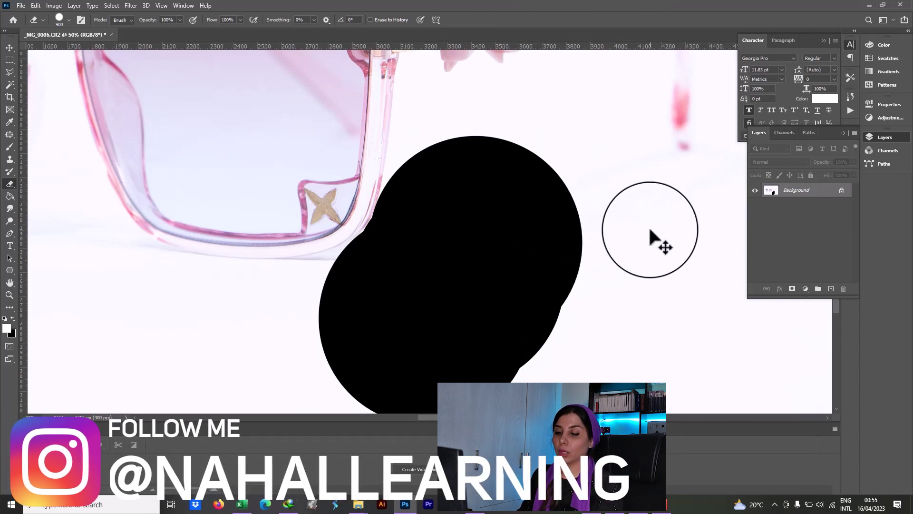
{"action": "left_click", "coordinate": [547, 216]}
{"action": "key", "text": "ctrl+z"}
{"action": "key", "text": "ctrl+z"}
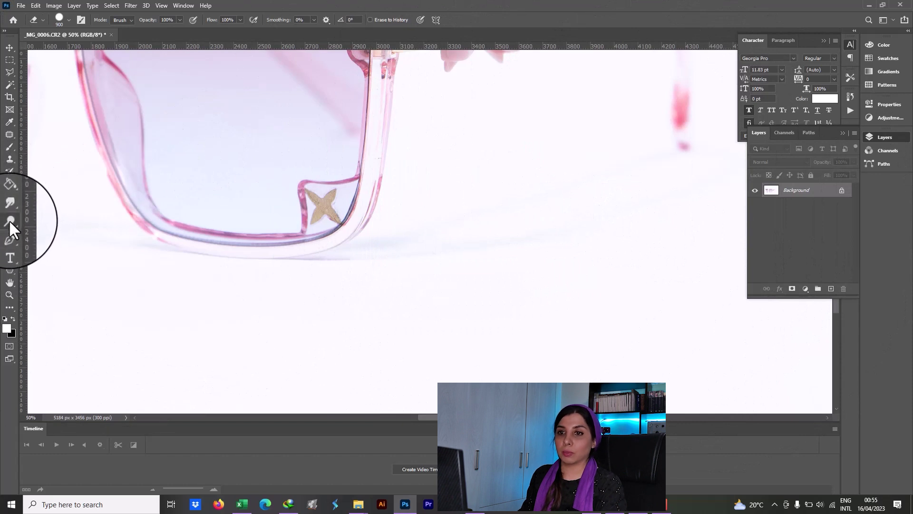
Activate the Pen tool and compare the image with the Blue and Green channels hidden one at a time, restoring each.
{"action": "left_click", "coordinate": [8, 234]}
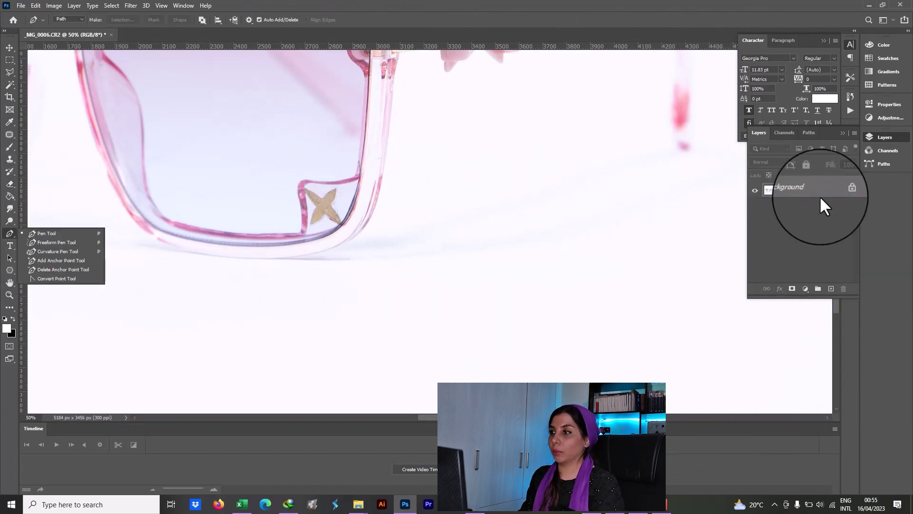
{"action": "left_click", "coordinate": [786, 132]}
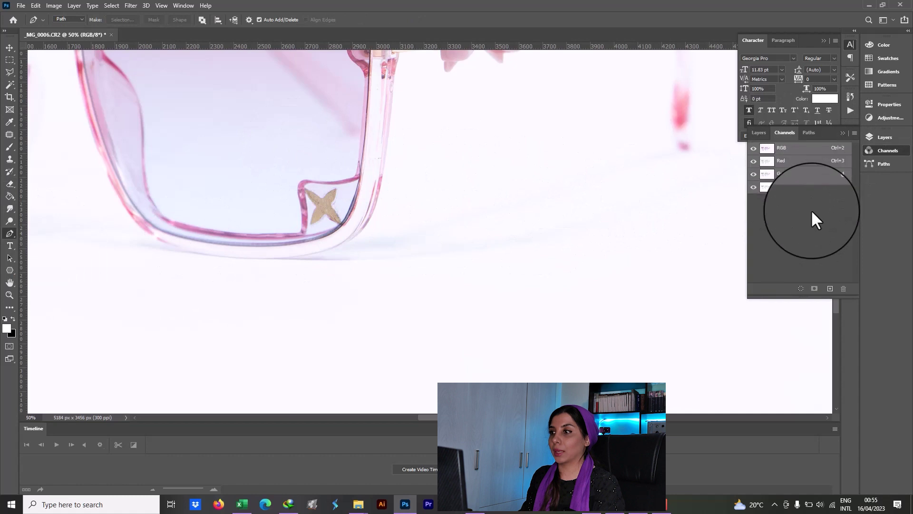
{"action": "left_click", "coordinate": [754, 187]}
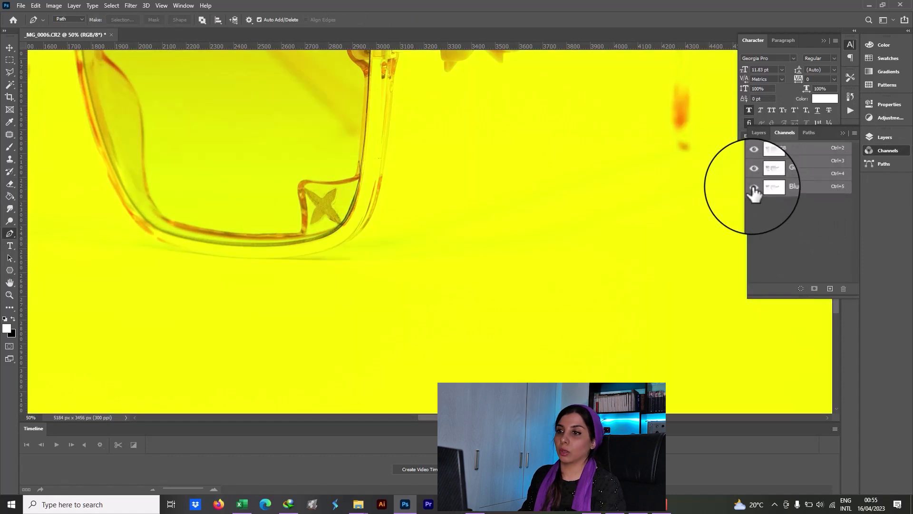
{"action": "left_click", "coordinate": [754, 188]}
{"action": "left_click", "coordinate": [754, 174]}
{"action": "left_click", "coordinate": [754, 174]}
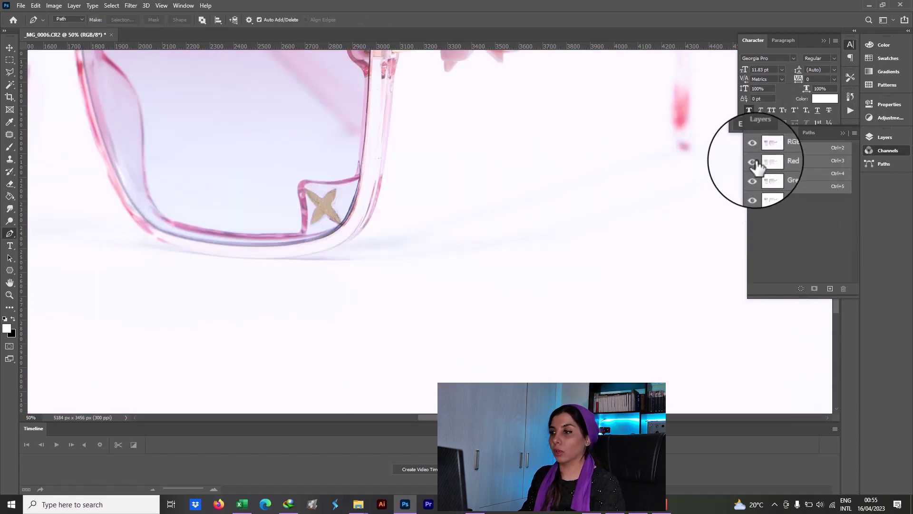
{"action": "left_click", "coordinate": [759, 132]}
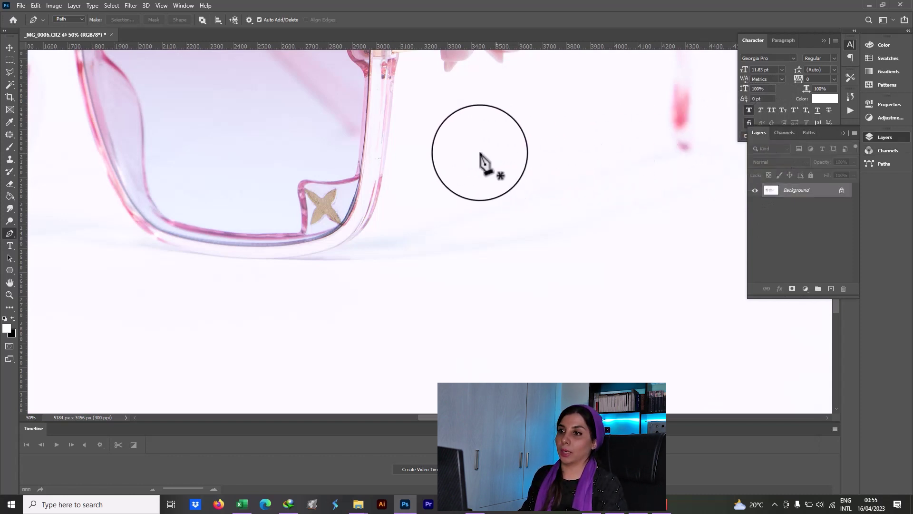
Draw a closed Pen path from below the hinge along the frame's outer corner and lower edge, enclosing the shadow area, and show the document's paths.
{"action": "left_click_drag", "start_coordinate": [359, 116], "coordinate": [516, 141]}
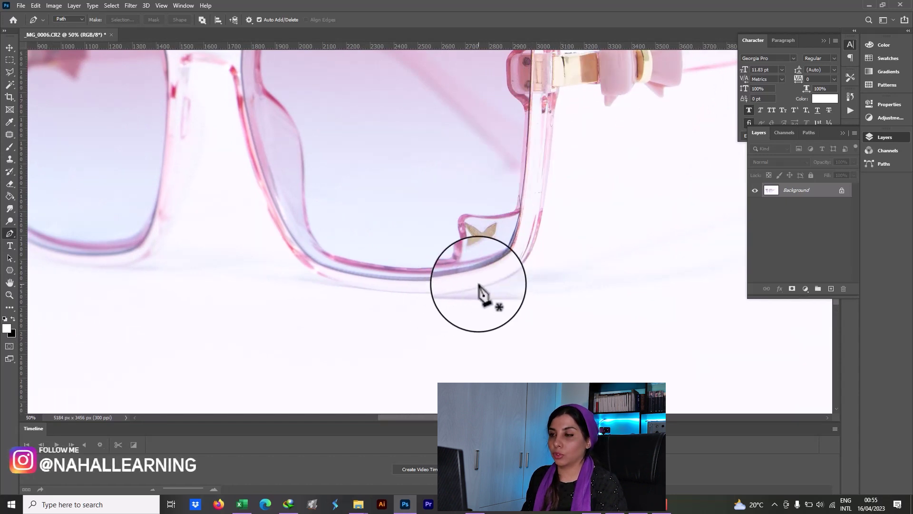
{"action": "left_click", "coordinate": [554, 110]}
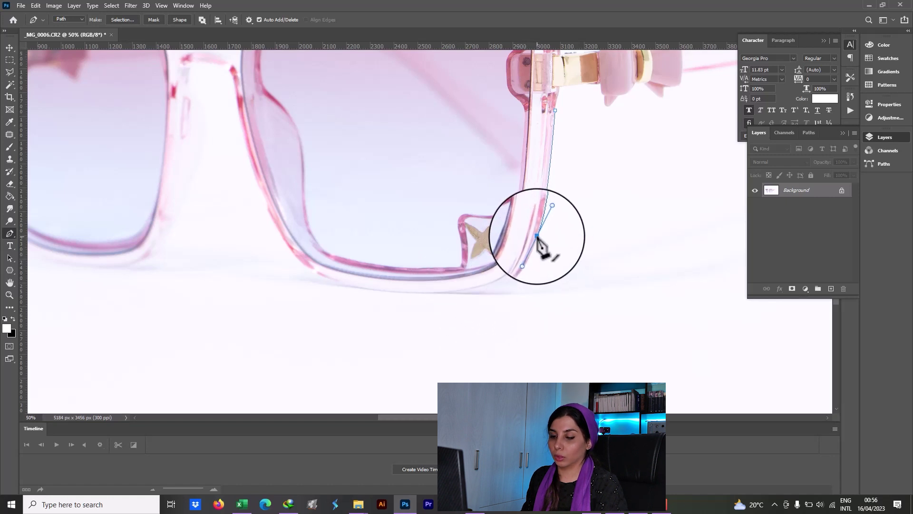
{"action": "left_click", "coordinate": [538, 236], "text": "alt"}
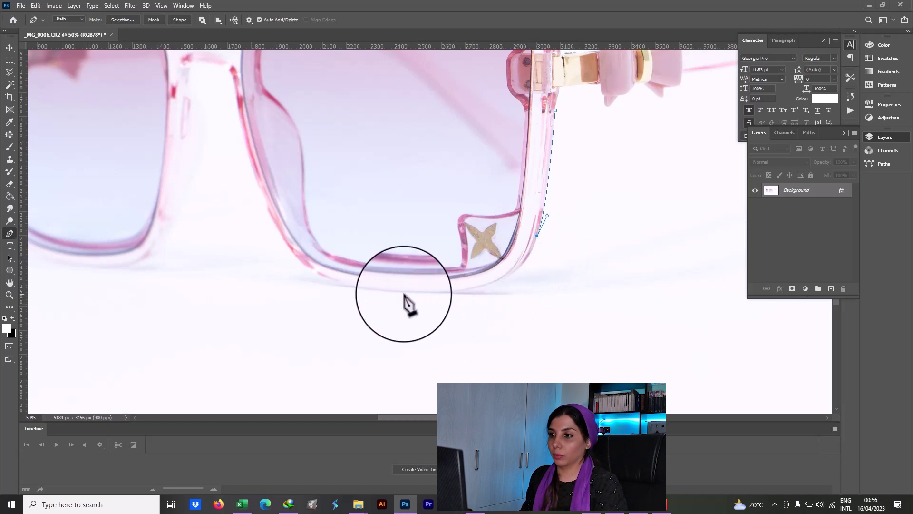
{"action": "left_click_drag", "start_coordinate": [403, 295], "coordinate": [288, 279]}
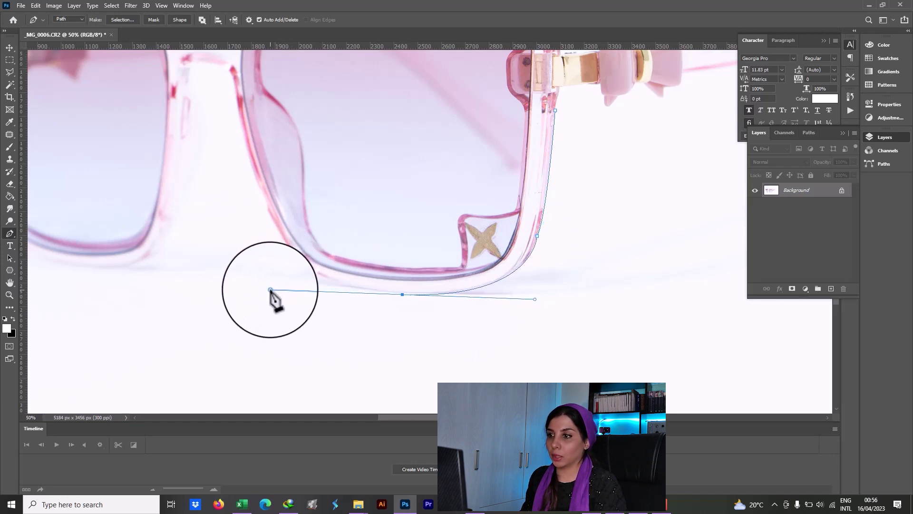
{"action": "left_click", "coordinate": [424, 342]}
{"action": "left_click", "coordinate": [627, 318]}
{"action": "left_click", "coordinate": [555, 111]}
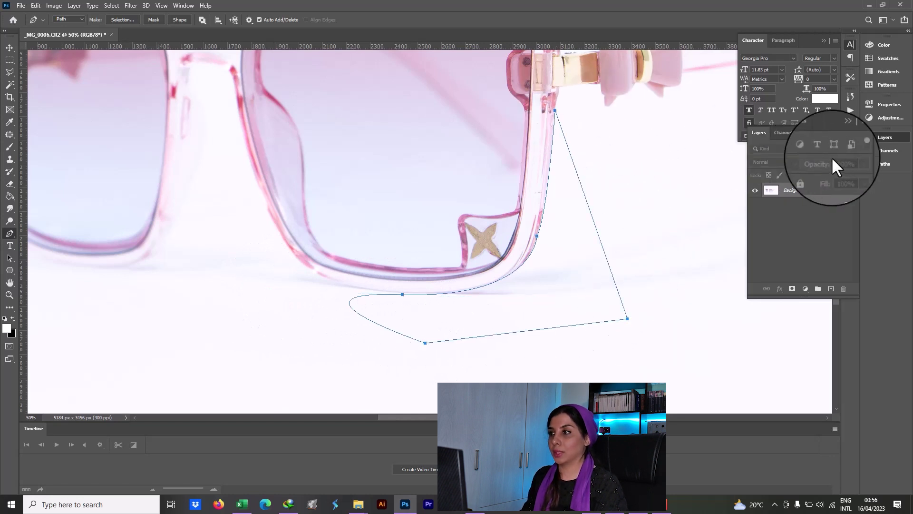
{"action": "left_click", "coordinate": [808, 133]}
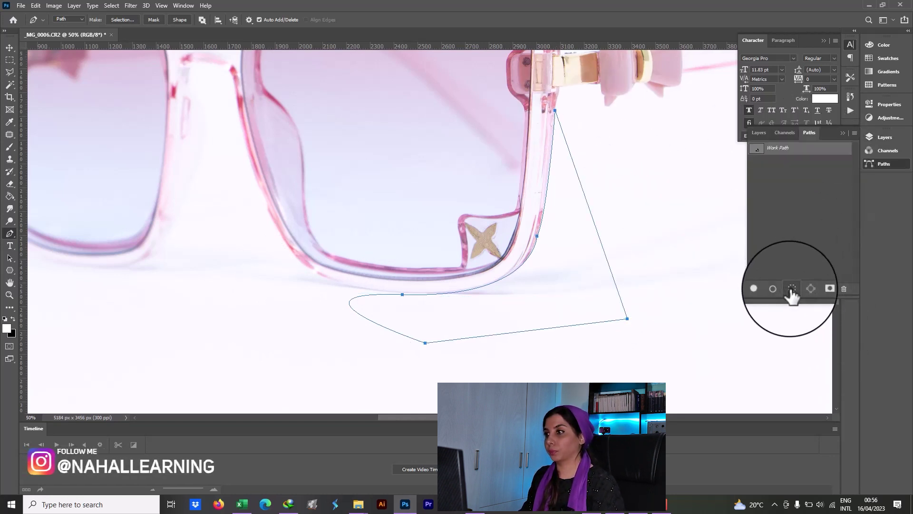
Load the closed path as a selection and delete the enclosed background beside the frame's lower outer corner.
{"action": "left_click", "coordinate": [791, 289]}
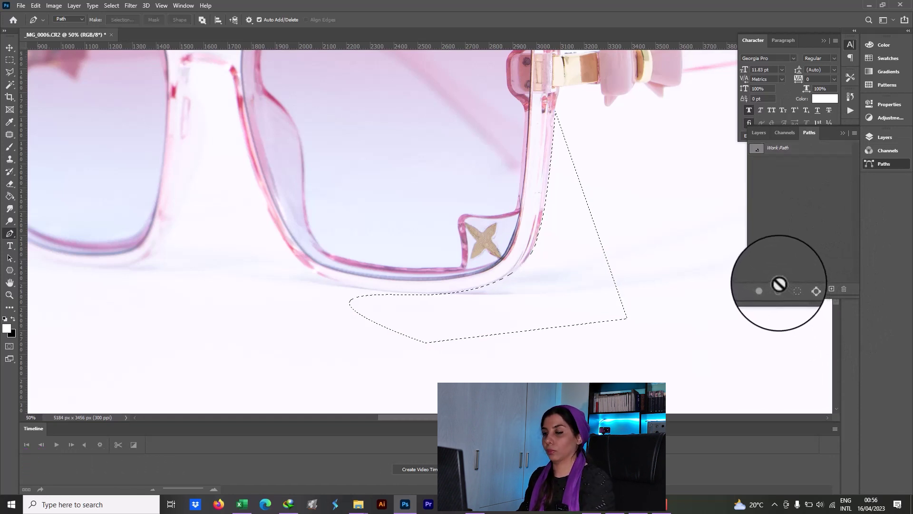
{"action": "key", "text": "shift+F5"}
{"action": "left_click", "coordinate": [511, 150]}
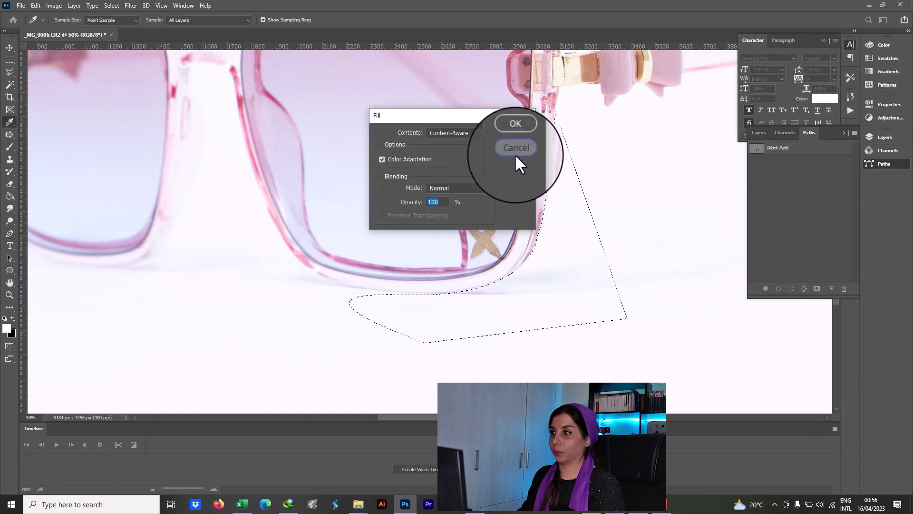
{"action": "left_click", "coordinate": [760, 132]}
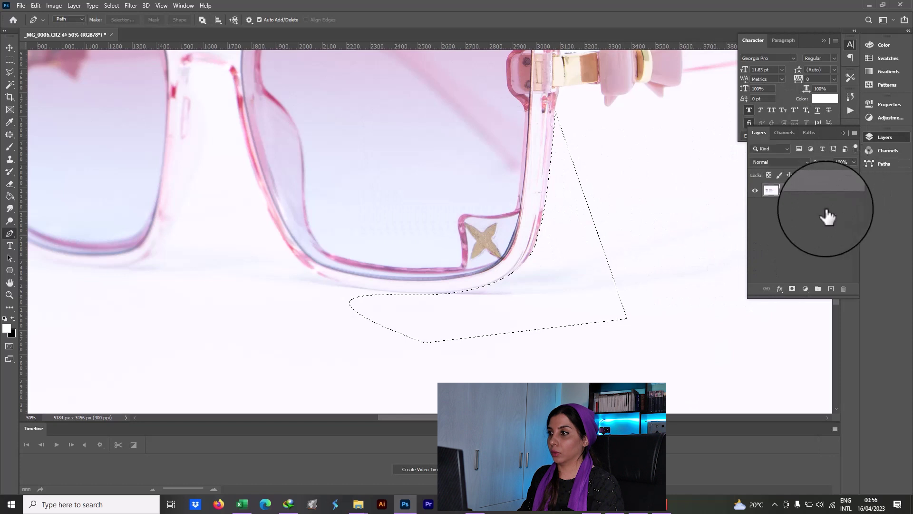
{"action": "key", "text": "Delete"}
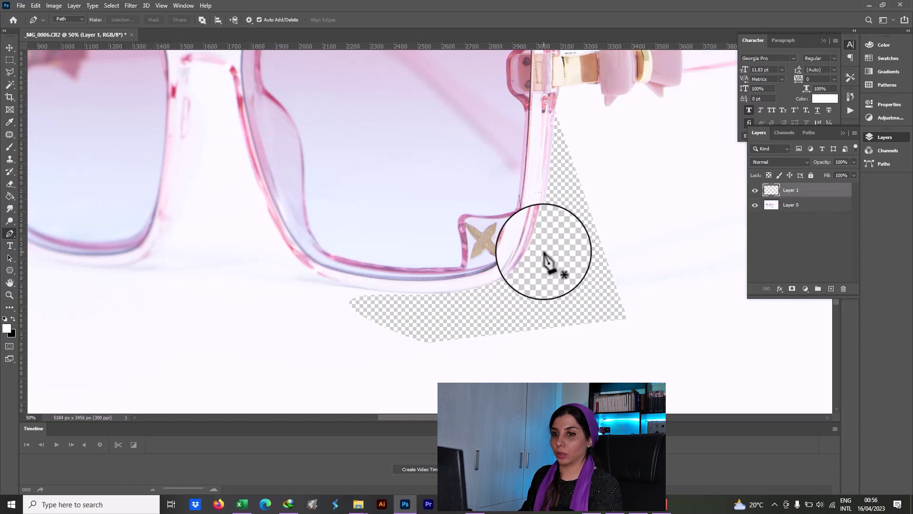
Fill a new layer beneath the photo layer with black and examine the frame's cut lower edge against it.
{"action": "key", "text": "g"}
{"action": "key", "text": "x"}
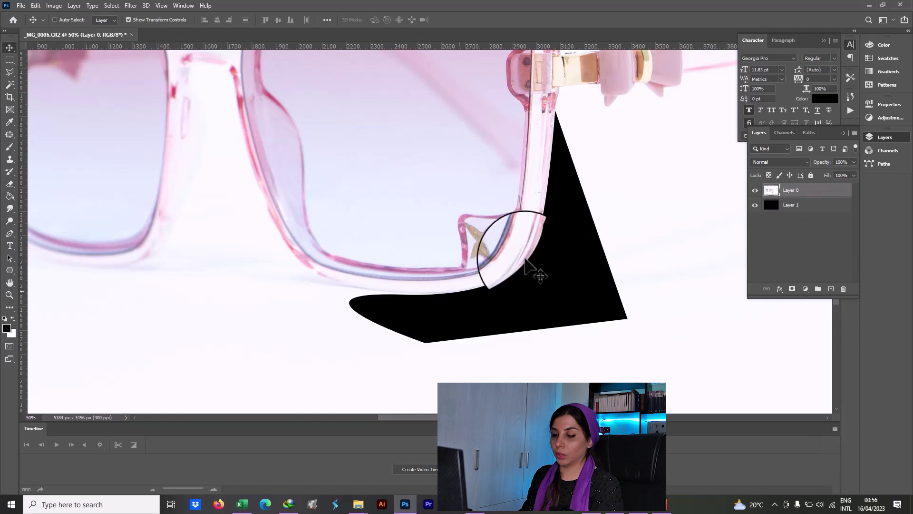
{"action": "key", "text": "z"}
{"action": "left_click", "coordinate": [539, 245]}
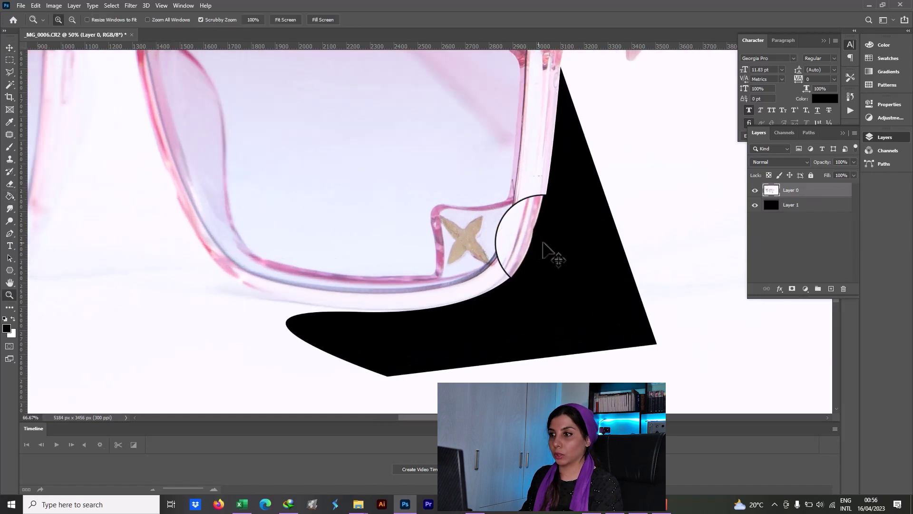
{"action": "left_click", "coordinate": [545, 250]}
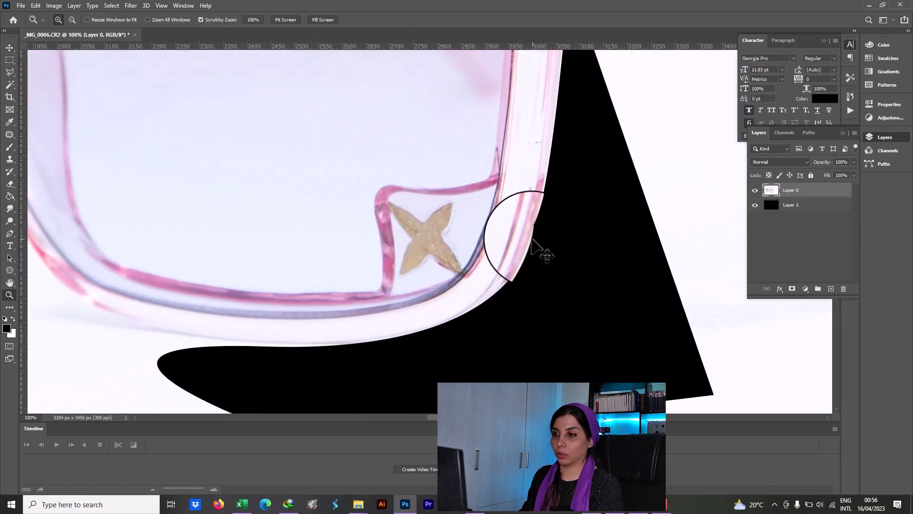
{"action": "left_click", "coordinate": [430, 265], "text": "alt"}
{"action": "left_click", "coordinate": [429, 265], "text": "alt"}
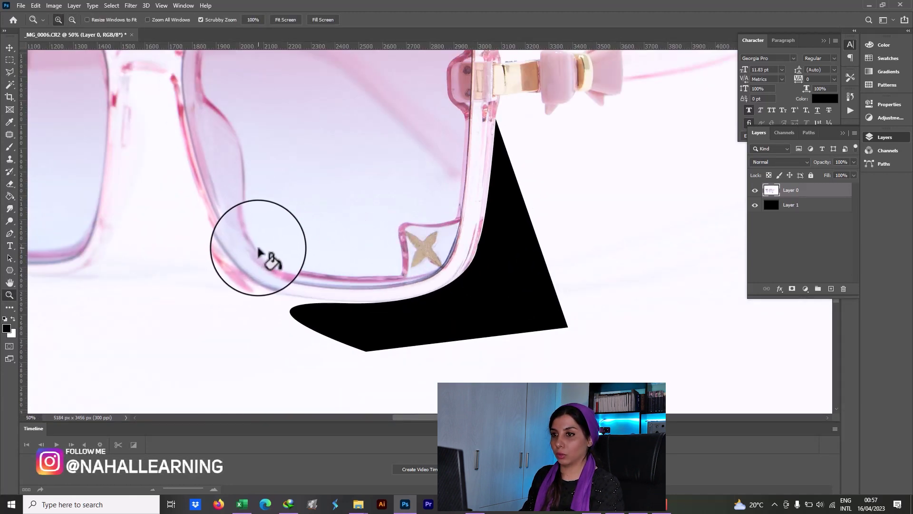
Erase the background beneath the front frame's lower inner corner on Layer 0 with a 300 px Eraser.
{"action": "left_click_drag", "start_coordinate": [265, 256], "coordinate": [503, 254]}
{"action": "key", "text": "e"}
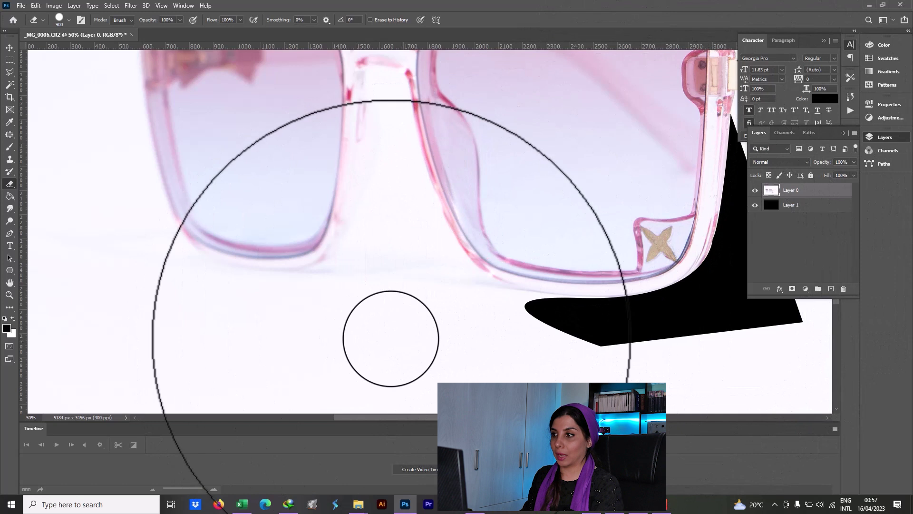
{"action": "key", "text": "bracketleft"}
{"action": "key", "text": "bracketleft"}
{"action": "key", "text": "bracketleft"}
{"action": "key", "text": "bracketleft"}
{"action": "key", "text": "bracketleft"}
{"action": "key", "text": "bracketleft"}
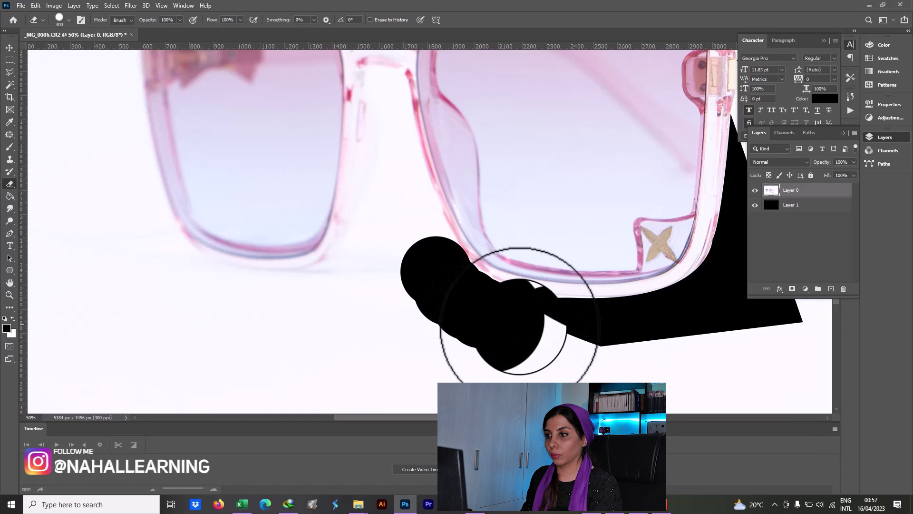
{"action": "key", "text": "ctrl+z"}
{"action": "left_click", "coordinate": [462, 299]}
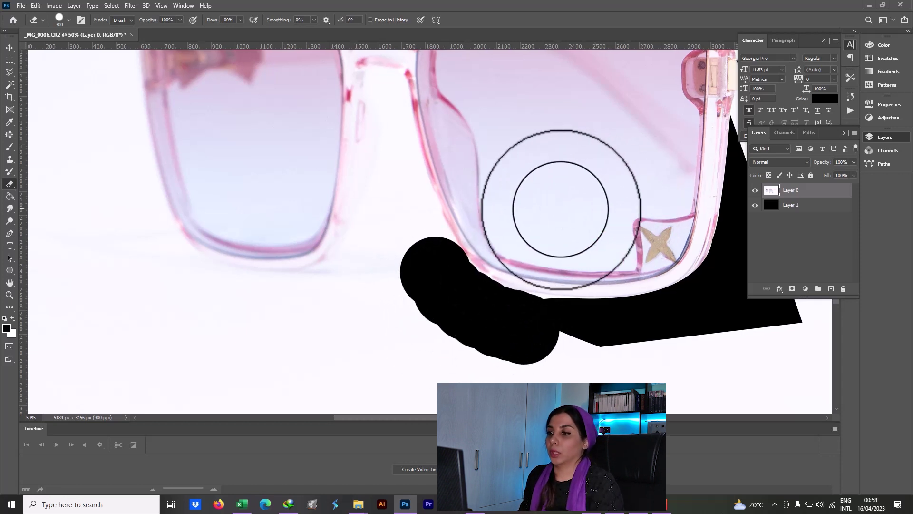
Touch up the erased band under the front lens's lower edge with the 300 px Eraser, undoing the unwanted strokes.
{"action": "left_click_drag", "start_coordinate": [599, 208], "coordinate": [451, 190]}
{"action": "key", "text": "z"}
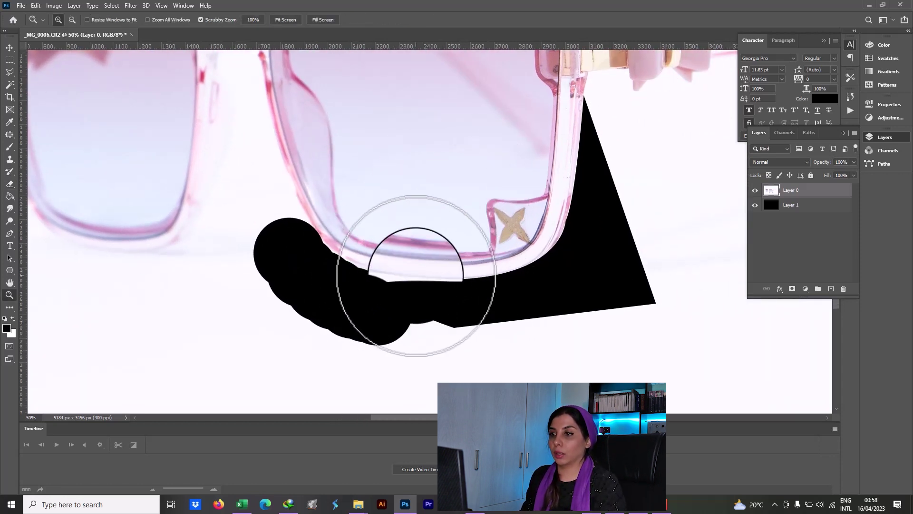
{"action": "left_click", "coordinate": [415, 274]}
{"action": "left_click", "coordinate": [460, 275]}
{"action": "left_click_drag", "start_coordinate": [460, 275], "coordinate": [372, 309]}
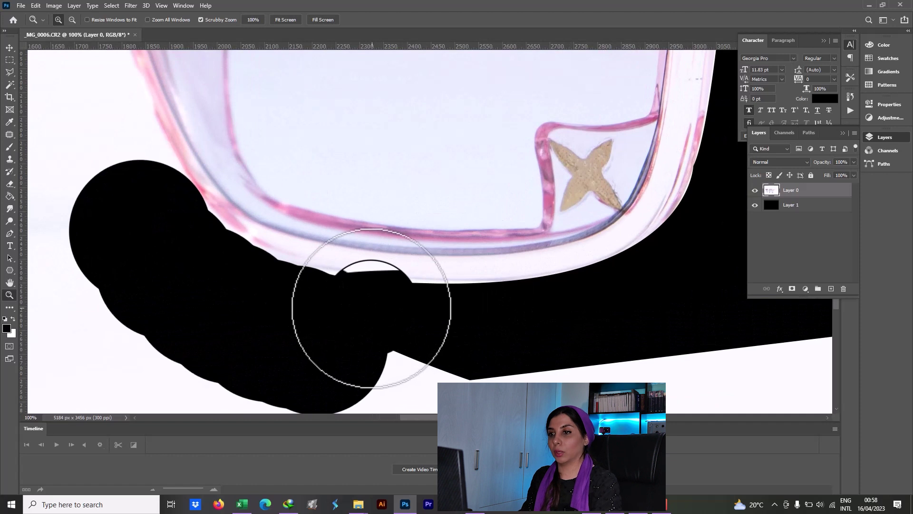
{"action": "key", "text": "e"}
{"action": "key", "text": "ctrl+z"}
{"action": "left_click", "coordinate": [347, 344]}
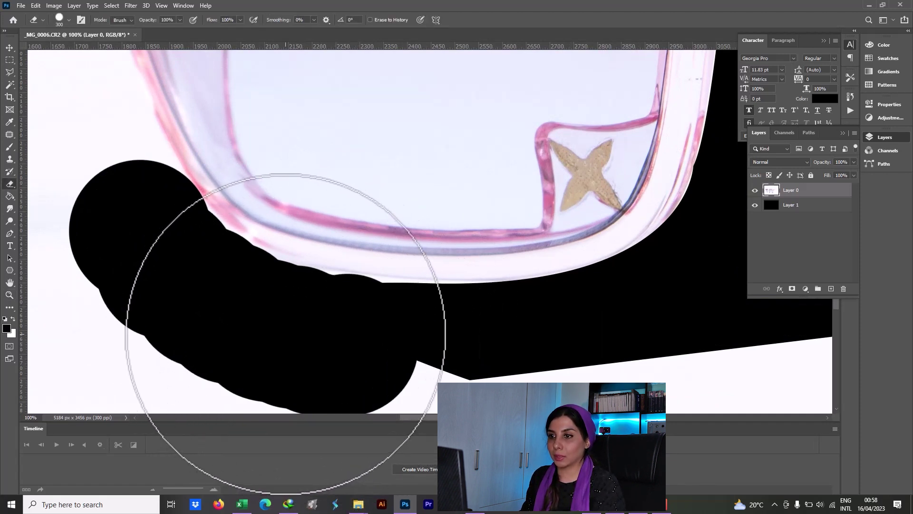
{"action": "left_click_drag", "start_coordinate": [241, 341], "coordinate": [460, 336]}
{"action": "key", "text": "ctrl+z"}
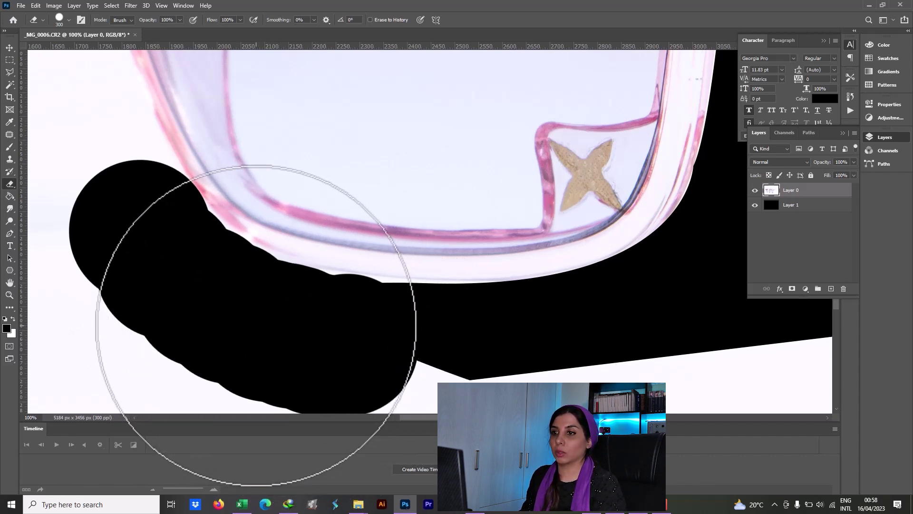
Erase a spot of background outside the frame's lower outer corner and review the cleared lower edge.
{"action": "left_click_drag", "start_coordinate": [553, 247], "coordinate": [443, 272]}
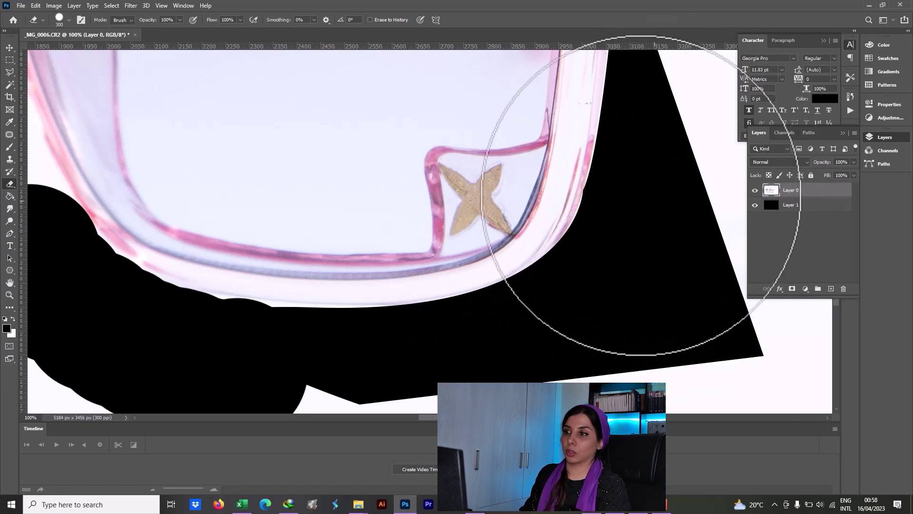
{"action": "left_click", "coordinate": [644, 201]}
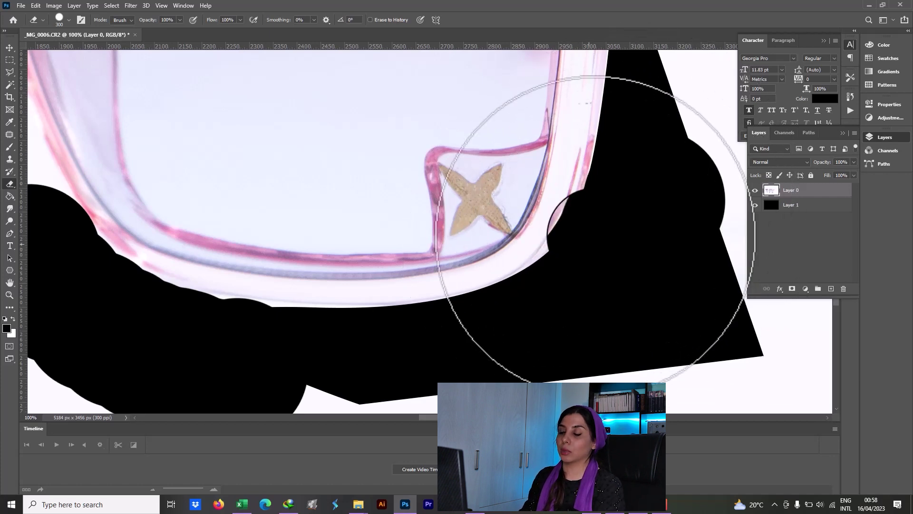
{"action": "key", "text": "z"}
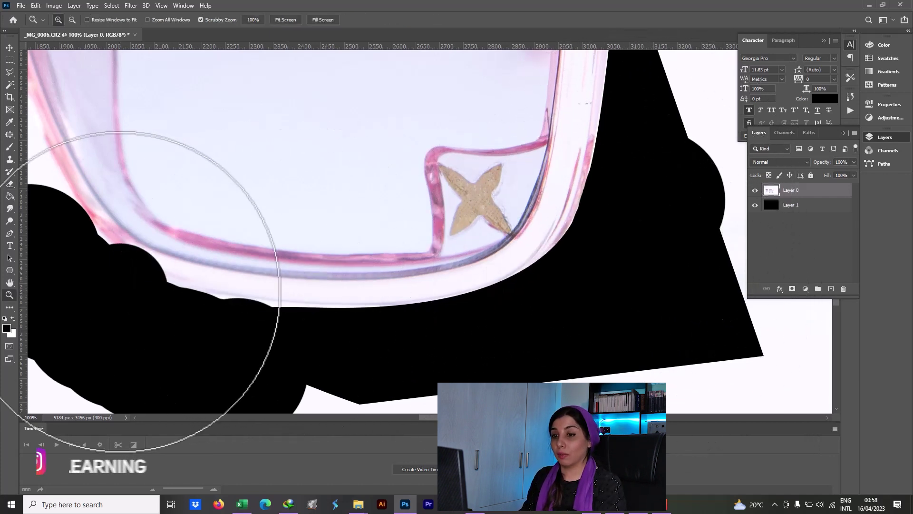
{"action": "left_click", "coordinate": [186, 270], "text": "alt"}
{"action": "left_click", "coordinate": [197, 270], "text": "alt"}
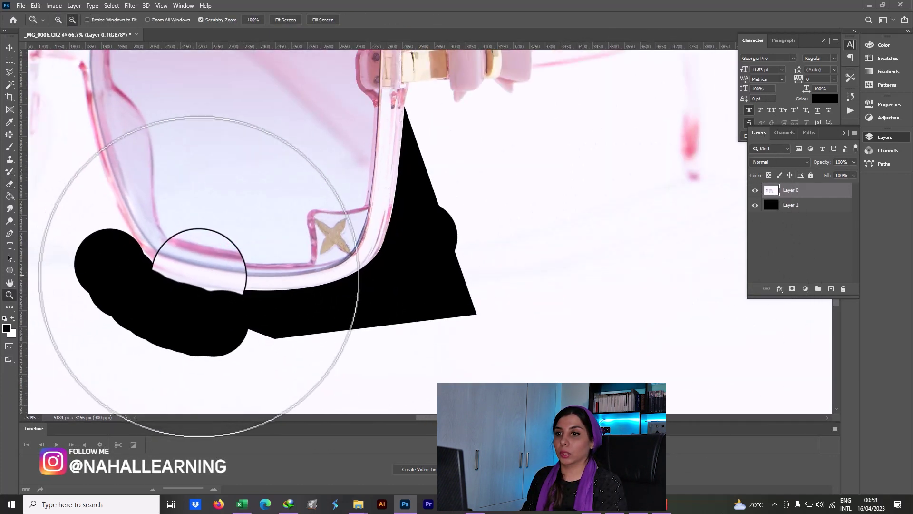
{"action": "left_click_drag", "start_coordinate": [171, 253], "coordinate": [375, 275]}
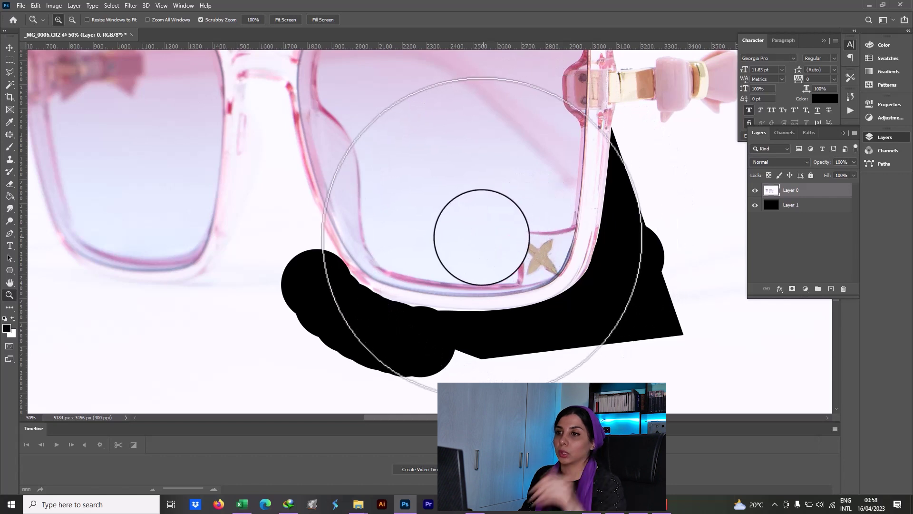
Start a Pen path at the bridge and curve it along the front frame's upper edge to near the outer corner.
{"action": "left_click_drag", "start_coordinate": [367, 139], "coordinate": [464, 306]}
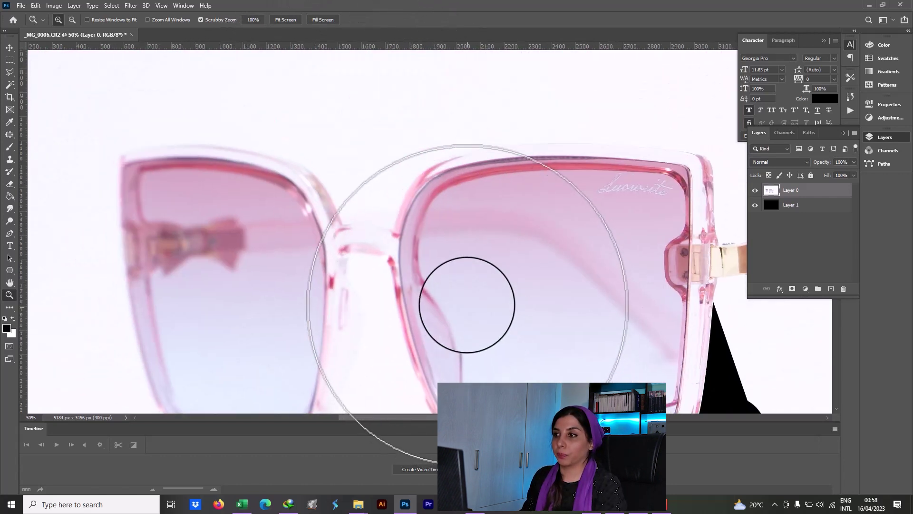
{"action": "left_click", "coordinate": [588, 168]}
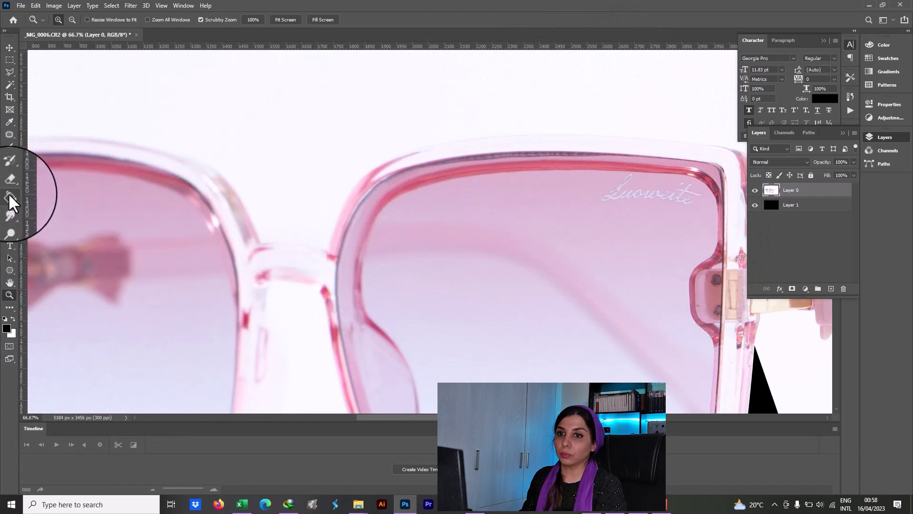
{"action": "left_click", "coordinate": [9, 232]}
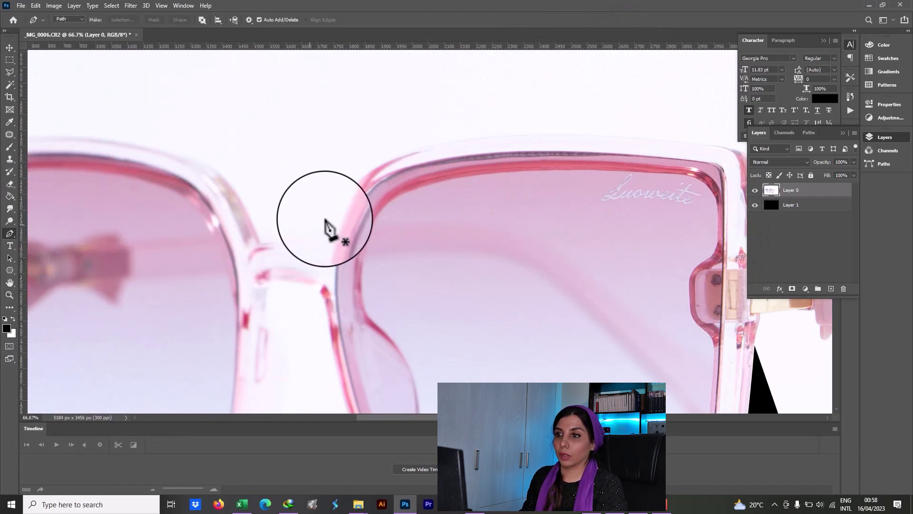
{"action": "left_click", "coordinate": [327, 246]}
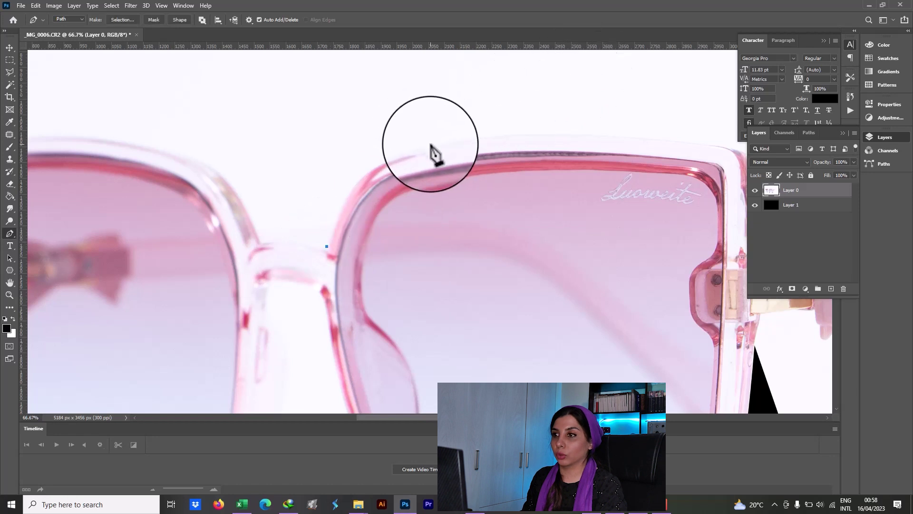
{"action": "left_click_drag", "start_coordinate": [457, 142], "coordinate": [570, 144]}
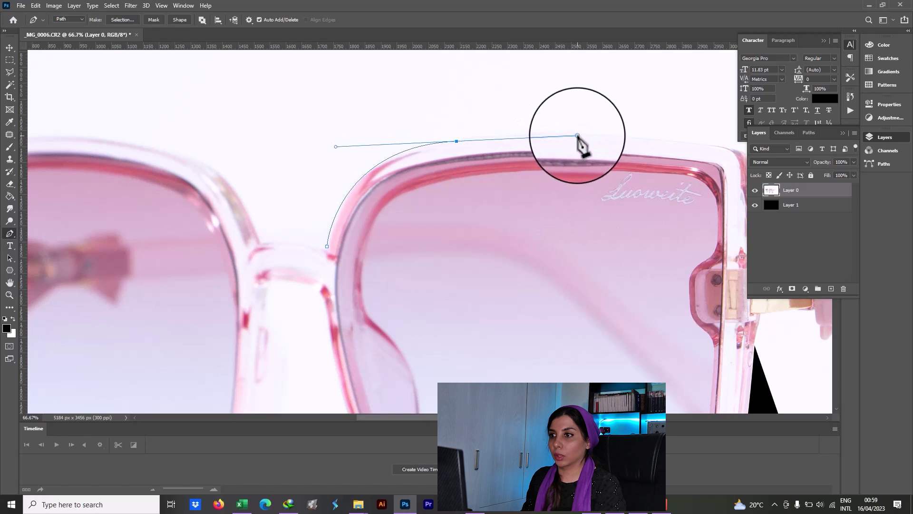
{"action": "left_click_drag", "start_coordinate": [640, 179], "coordinate": [613, 186]}
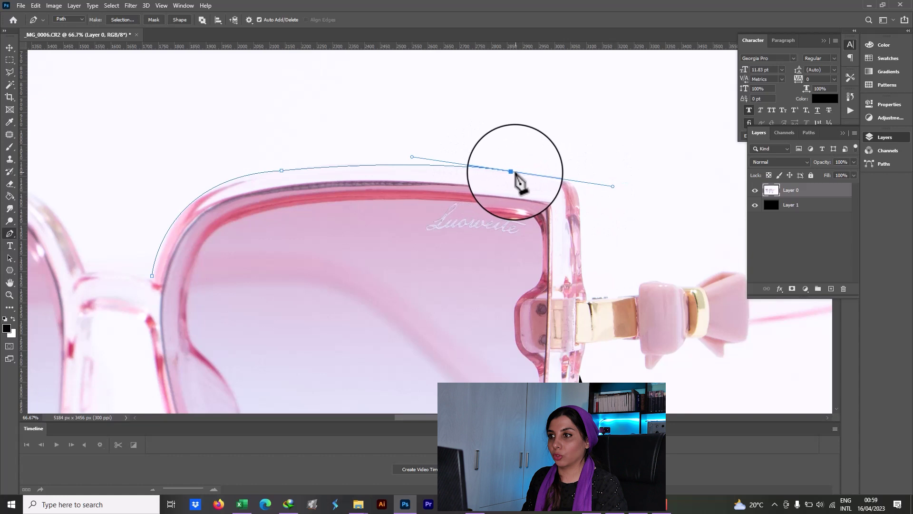
Continue the Pen path around the upper outer corner down to the hinge and close it through the background above the frame.
{"action": "left_click_drag", "start_coordinate": [580, 239], "coordinate": [550, 278]}
{"action": "key", "text": "ctrl+z"}
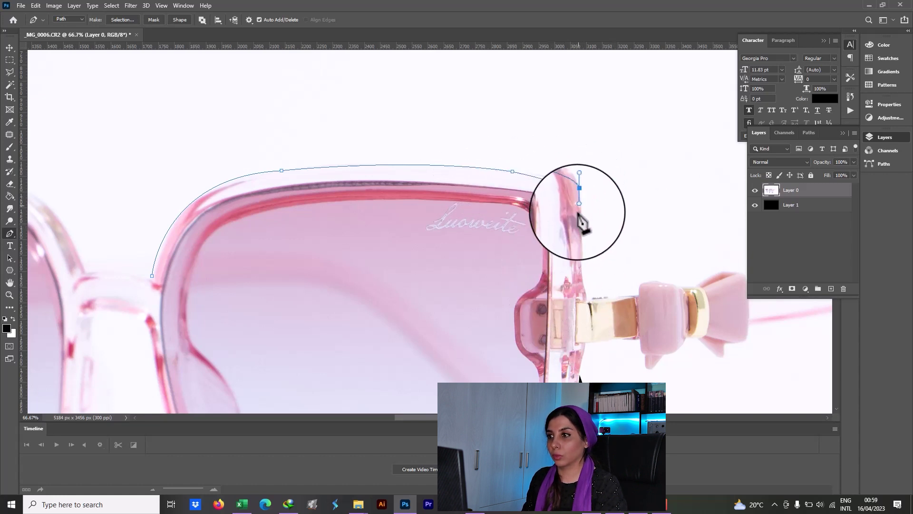
{"action": "left_click", "coordinate": [579, 196], "text": "alt"}
{"action": "left_click", "coordinate": [581, 262]}
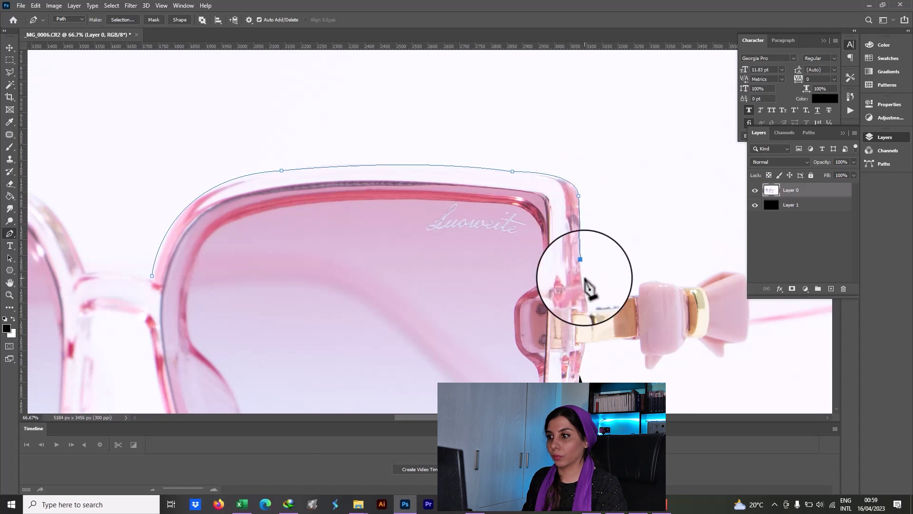
{"action": "left_click_drag", "start_coordinate": [591, 300], "coordinate": [593, 299]}
{"action": "left_click", "coordinate": [144, 144]}
{"action": "left_click", "coordinate": [128, 226]}
{"action": "left_click", "coordinate": [152, 276]}
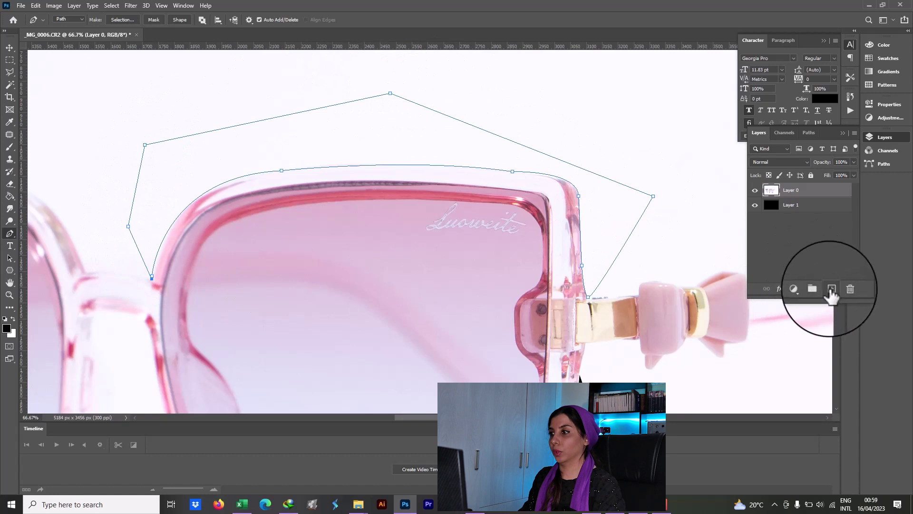
Load the new path as a selection, delete the background above the front frame from Layer 0, and deselect.
{"action": "left_click", "coordinate": [807, 133]}
{"action": "left_click", "coordinate": [790, 289]}
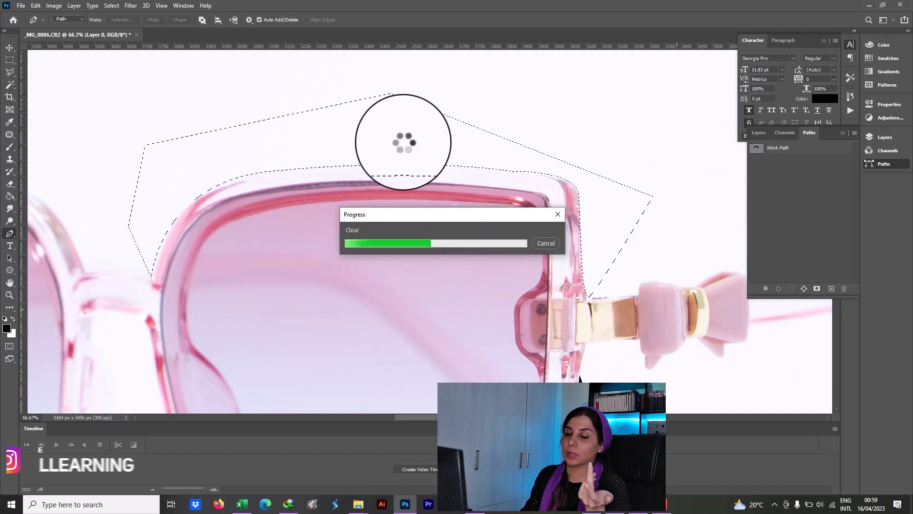
{"action": "key", "text": "ctrl+d"}
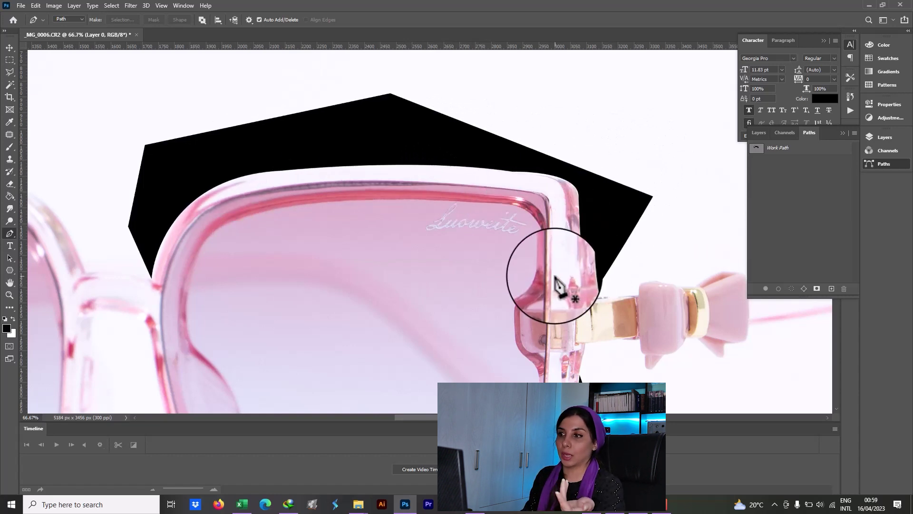
{"action": "left_click", "coordinate": [762, 131]}
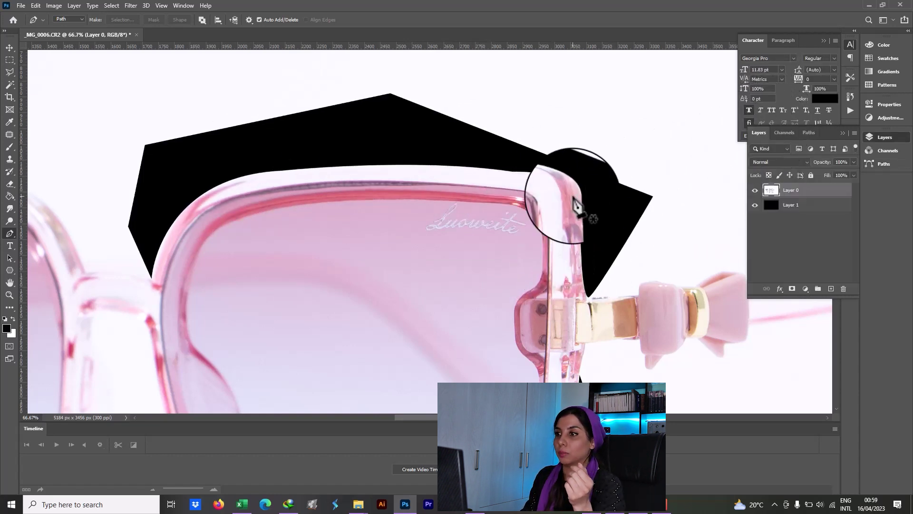
Examine the cut edges around the whole front frame against black, and the background gap beneath the bridge.
{"action": "key", "text": "z"}
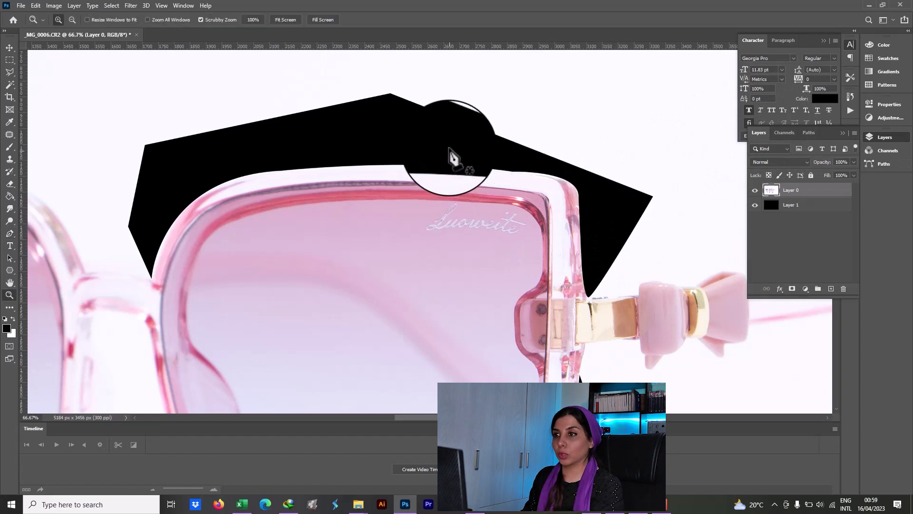
{"action": "left_click", "coordinate": [443, 134], "text": "alt"}
{"action": "left_click", "coordinate": [443, 134], "text": "alt"}
{"action": "left_click", "coordinate": [443, 134], "text": "alt"}
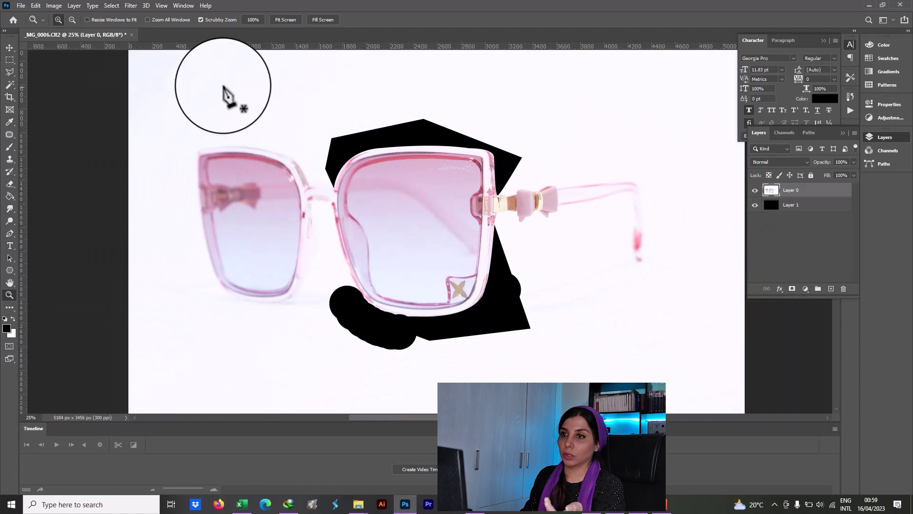
{"action": "left_click", "coordinate": [321, 244]}
{"action": "left_click", "coordinate": [321, 244]}
{"action": "left_click", "coordinate": [300, 188]}
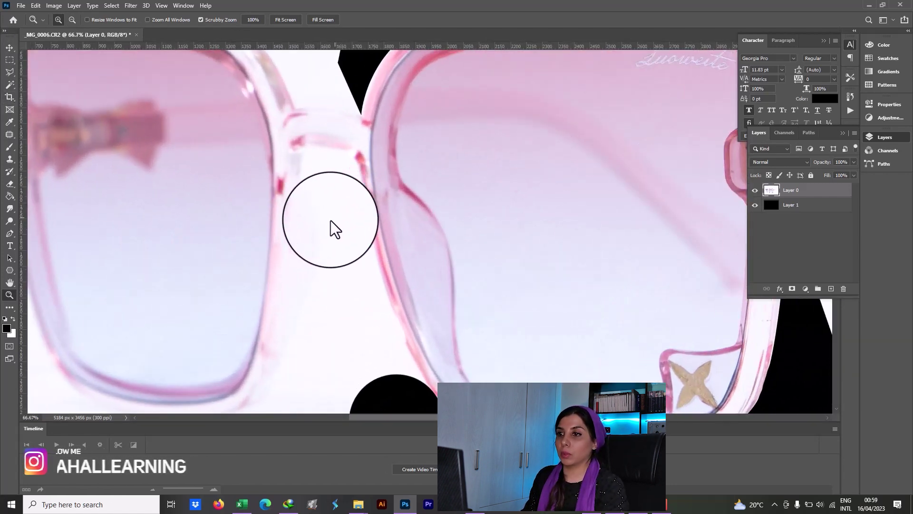
Start a Pen path below the bridge and draw it down beside the rear frame's inner edge to its lower corner.
{"action": "left_click", "coordinate": [300, 238]}
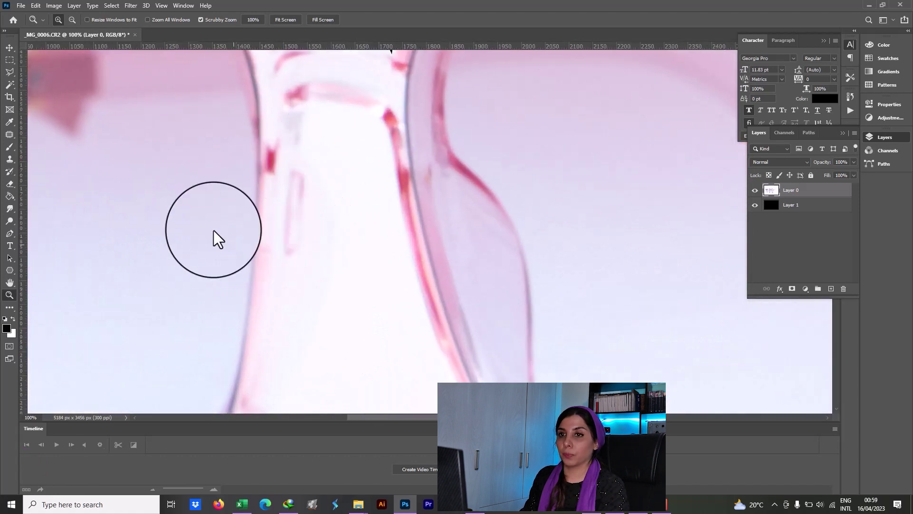
{"action": "left_click", "coordinate": [9, 233]}
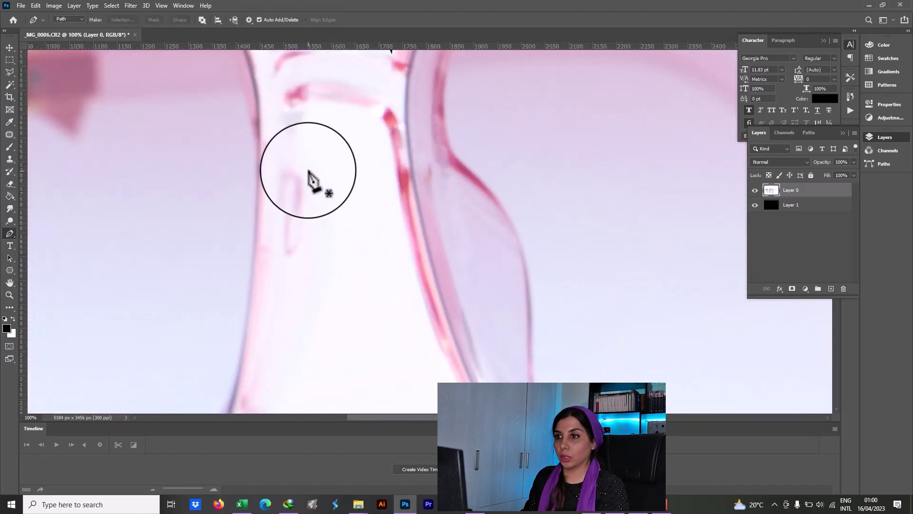
{"action": "left_click", "coordinate": [302, 165]}
{"action": "left_click", "coordinate": [324, 284]}
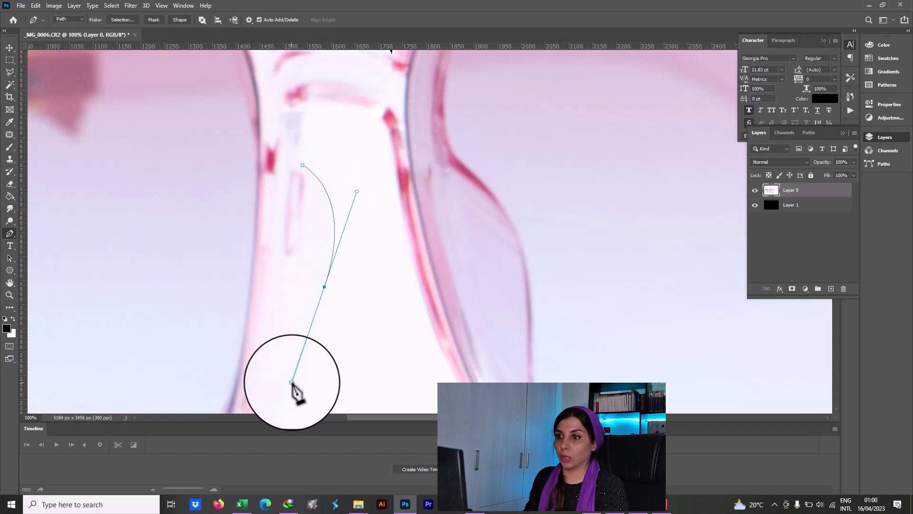
{"action": "left_click_drag", "start_coordinate": [369, 290], "coordinate": [464, 165]}
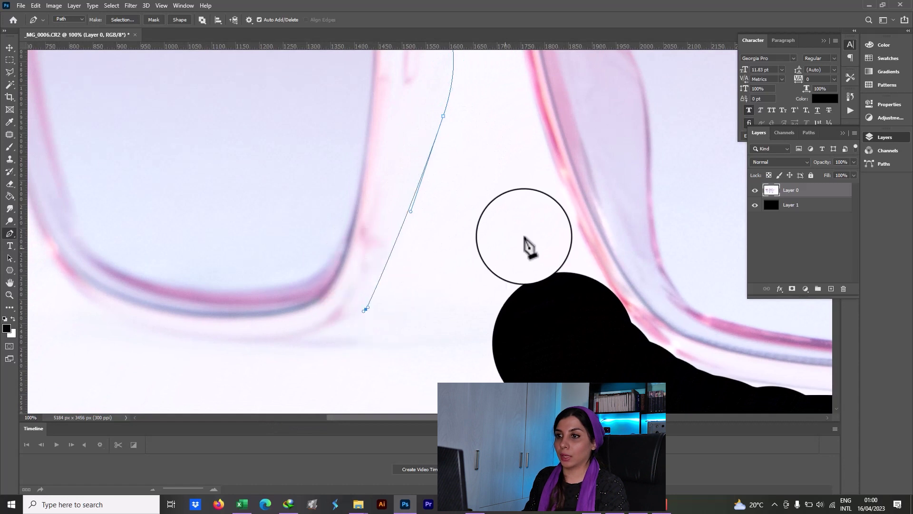
Continue the Pen path along the rear frame's lower rim and up its outer edge to near the hinge, turning out into the background.
{"action": "left_click_drag", "start_coordinate": [217, 342], "coordinate": [134, 330]}
{"action": "left_click_drag", "start_coordinate": [115, 241], "coordinate": [239, 269]}
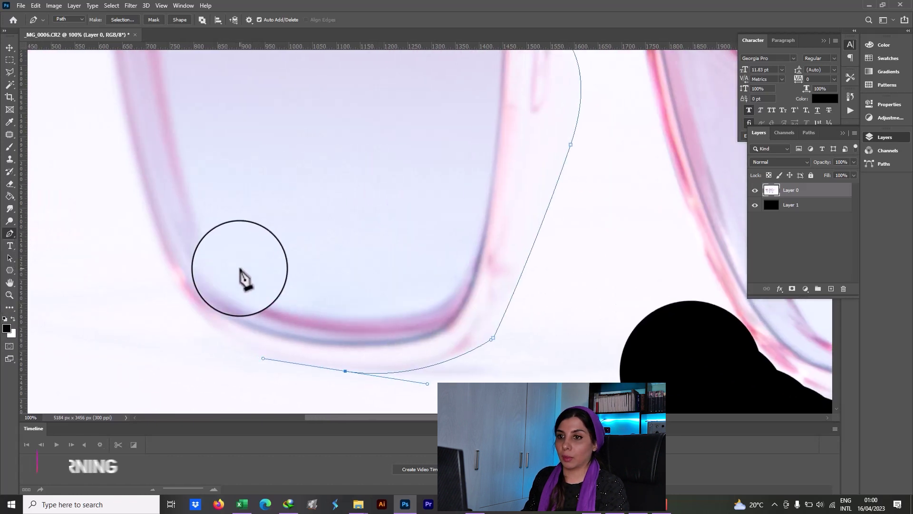
{"action": "left_click_drag", "start_coordinate": [156, 241], "coordinate": [115, 124]}
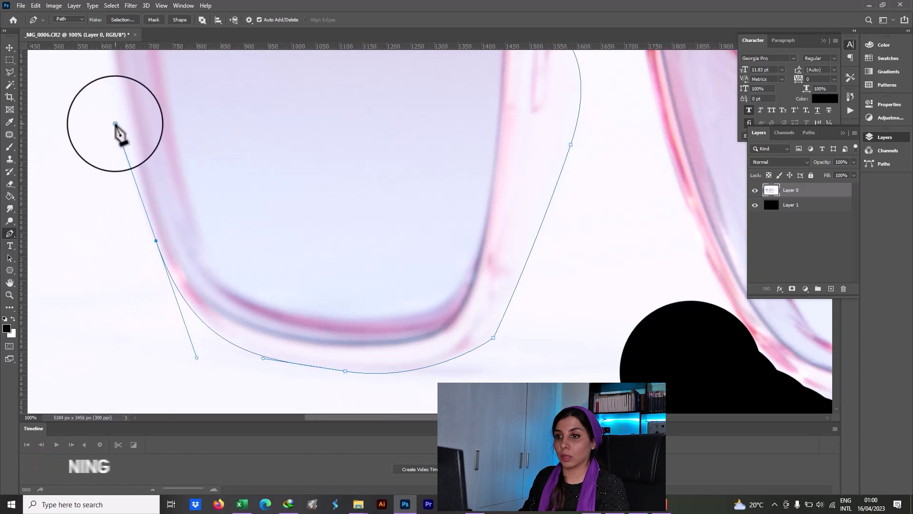
{"action": "scroll", "coordinate": [301, 200], "scroll_direction": "up", "scroll_amount": 3}
{"action": "scroll", "coordinate": [326, 289], "scroll_direction": "left", "scroll_amount": 1}
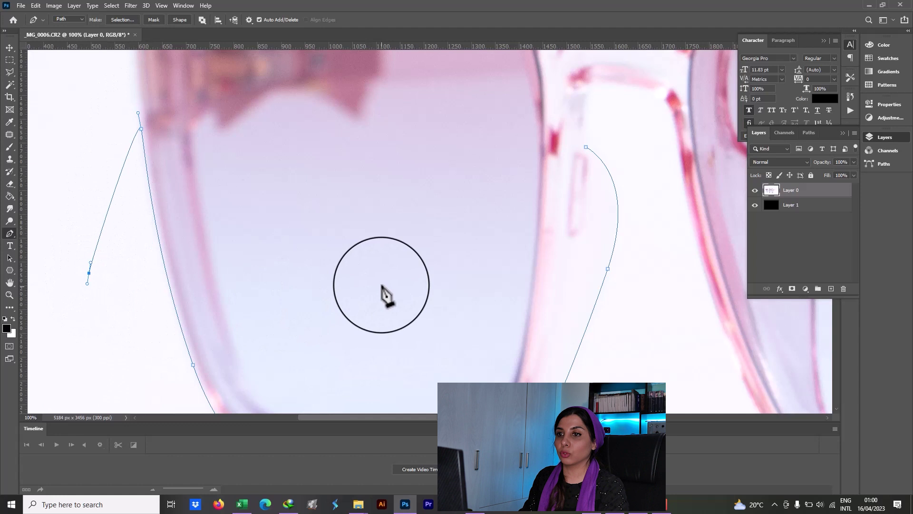
Close the Pen path through the background below the rear frame and up the gap between the lenses to its starting point.
{"action": "scroll", "coordinate": [382, 288], "scroll_direction": "down", "scroll_amount": 4}
{"action": "scroll", "coordinate": [362, 139], "scroll_direction": "right", "scroll_amount": 1}
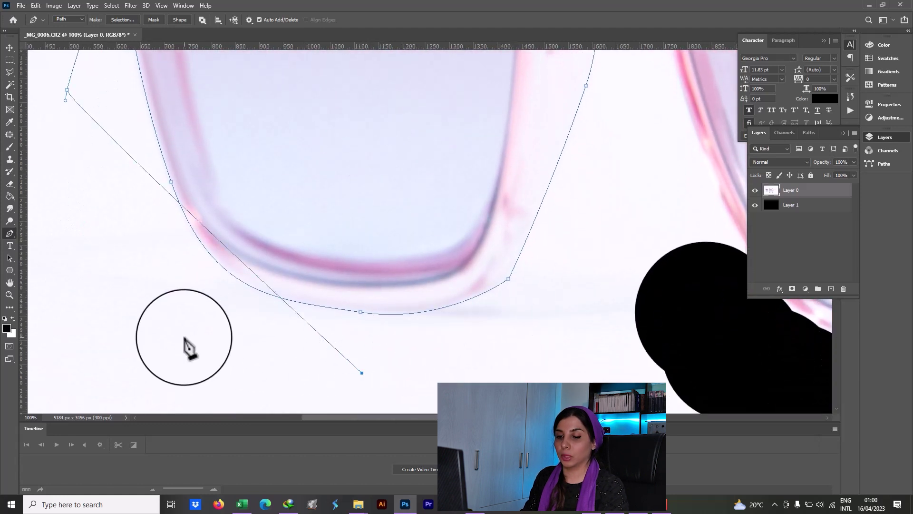
{"action": "key", "text": "z"}
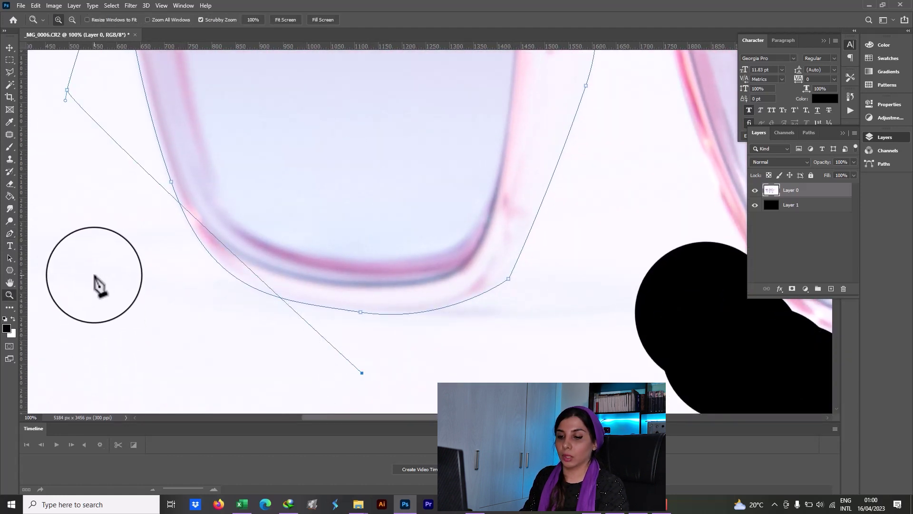
{"action": "left_click", "coordinate": [89, 272]}
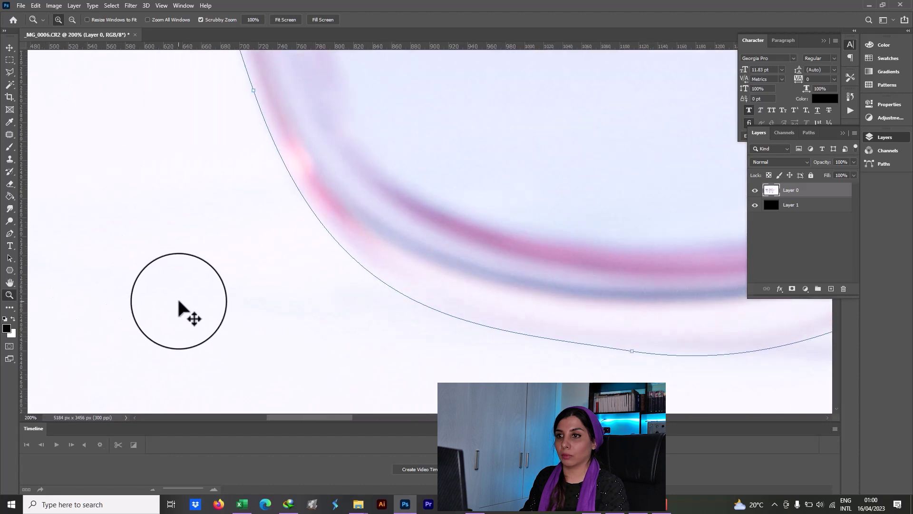
{"action": "left_click", "coordinate": [259, 267], "text": "alt"}
{"action": "left_click", "coordinate": [259, 267], "text": "alt"}
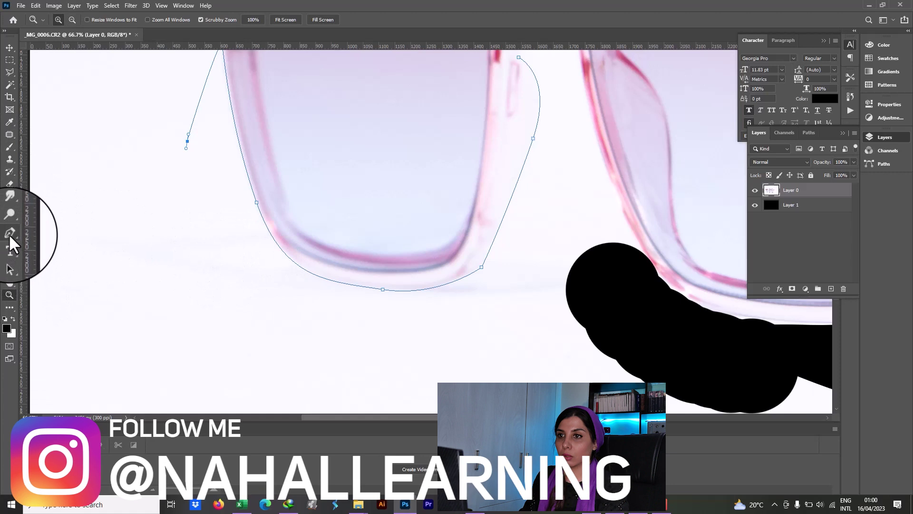
{"action": "left_click", "coordinate": [9, 233]}
{"action": "left_click", "coordinate": [521, 321]}
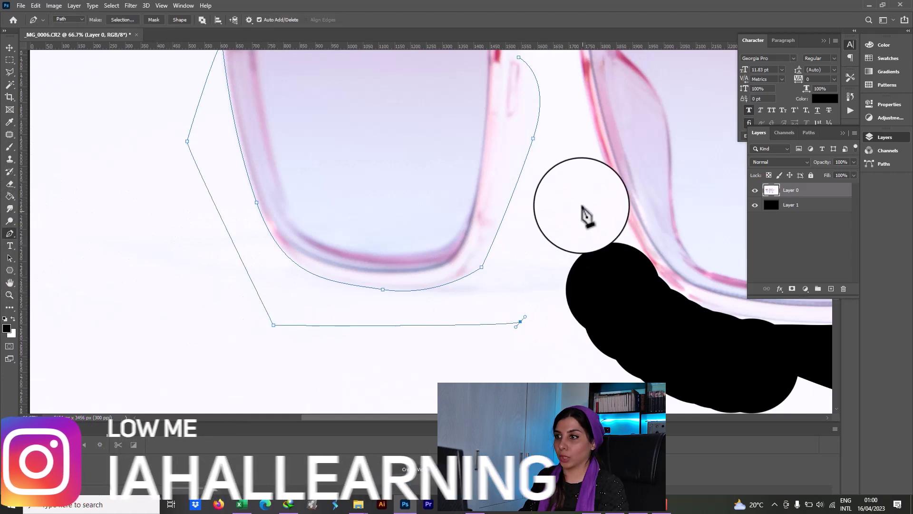
{"action": "left_click", "coordinate": [579, 180]}
{"action": "left_click", "coordinate": [517, 56]}
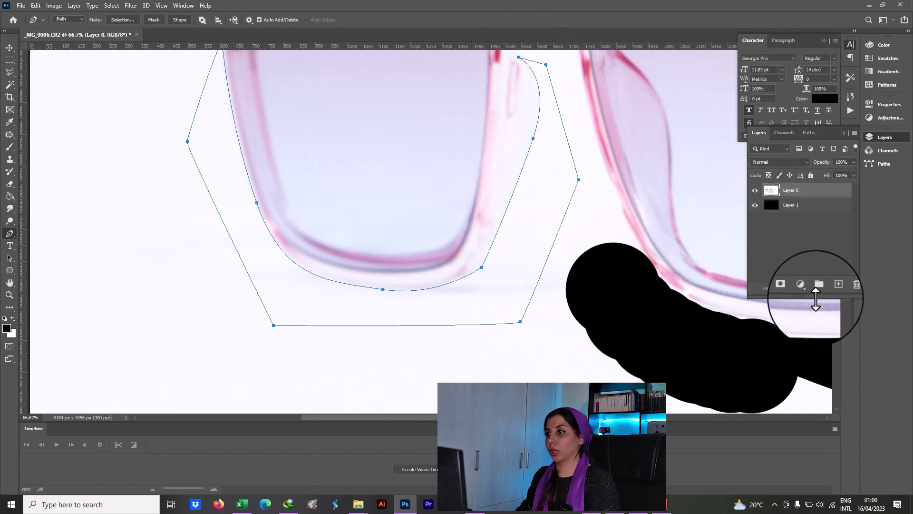
Load the rear frame path as a selection, delete the background inside it from Layer 0, and deselect.
{"action": "left_click", "coordinate": [804, 132]}
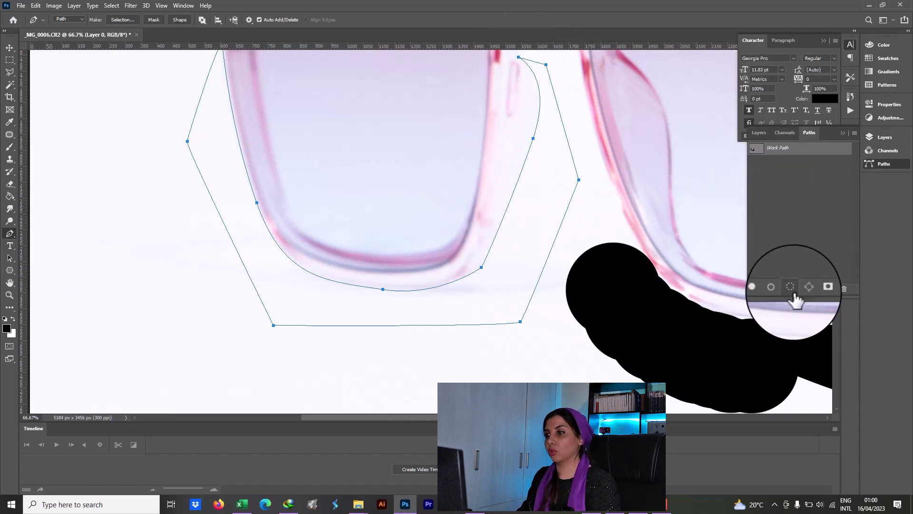
{"action": "left_click", "coordinate": [791, 288]}
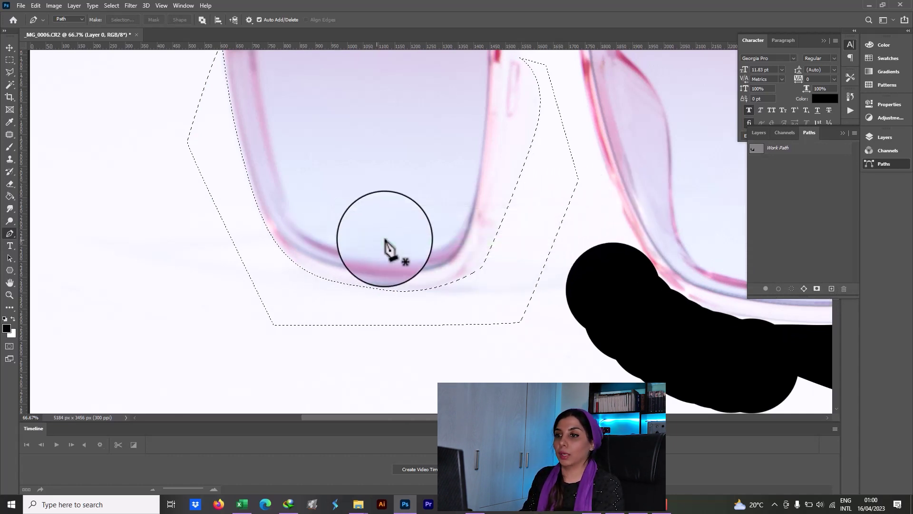
{"action": "key", "text": "ctrl+d"}
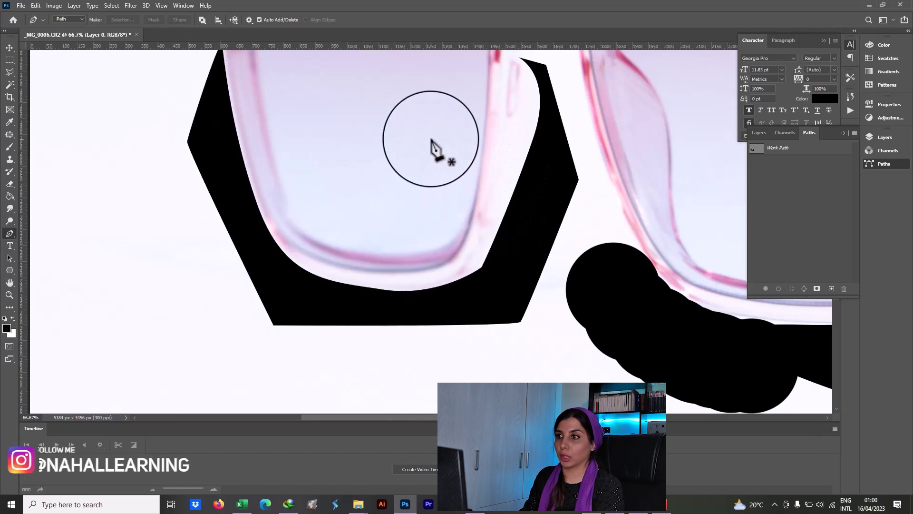
Set the foreground color to gray a6a6a6 and fill Layer 1 with it using the Paint Bucket.
{"action": "left_click_drag", "start_coordinate": [430, 149], "coordinate": [424, 225]}
{"action": "scroll", "coordinate": [466, 235], "scroll_direction": "up", "scroll_amount": 1}
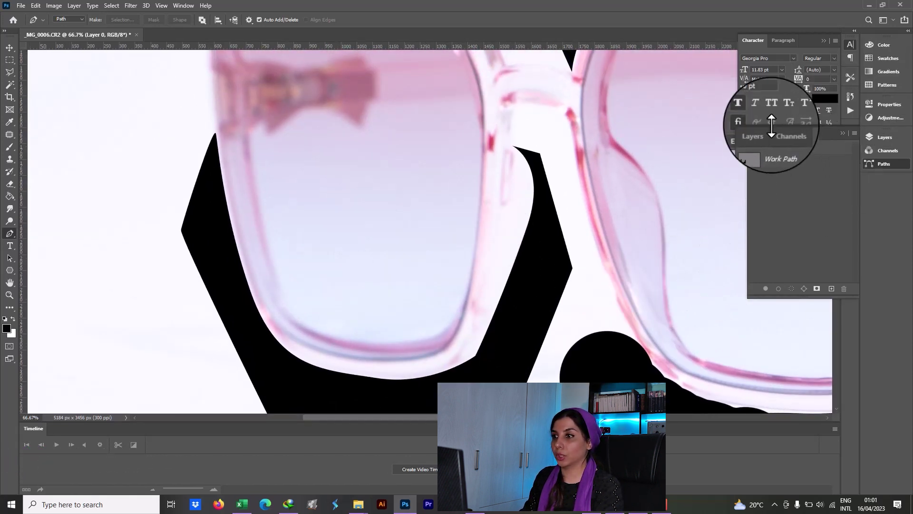
{"action": "left_click", "coordinate": [758, 132]}
{"action": "left_click", "coordinate": [793, 206]}
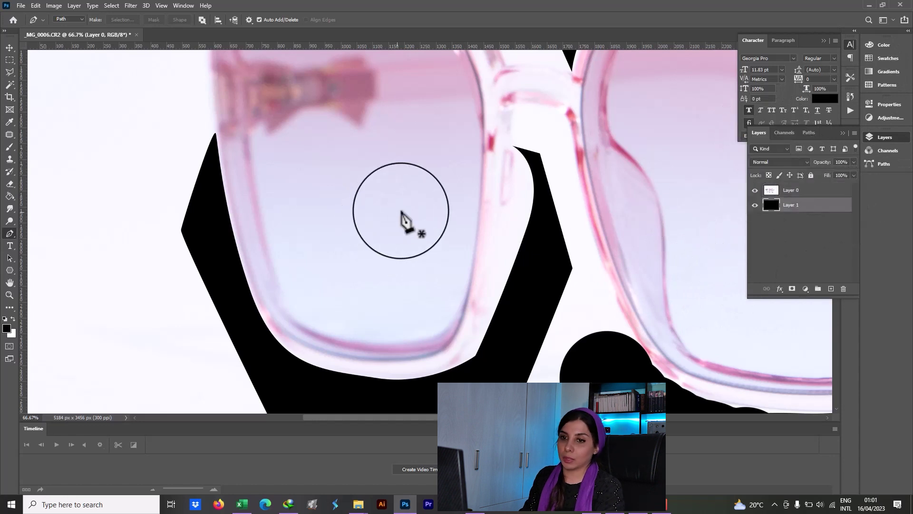
{"action": "left_click", "coordinate": [8, 328]}
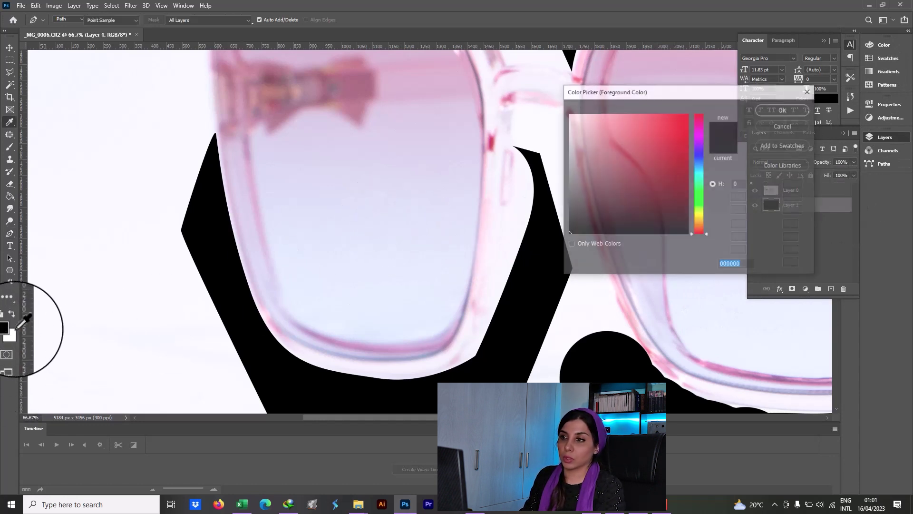
{"action": "left_click_drag", "start_coordinate": [613, 166], "coordinate": [569, 164]}
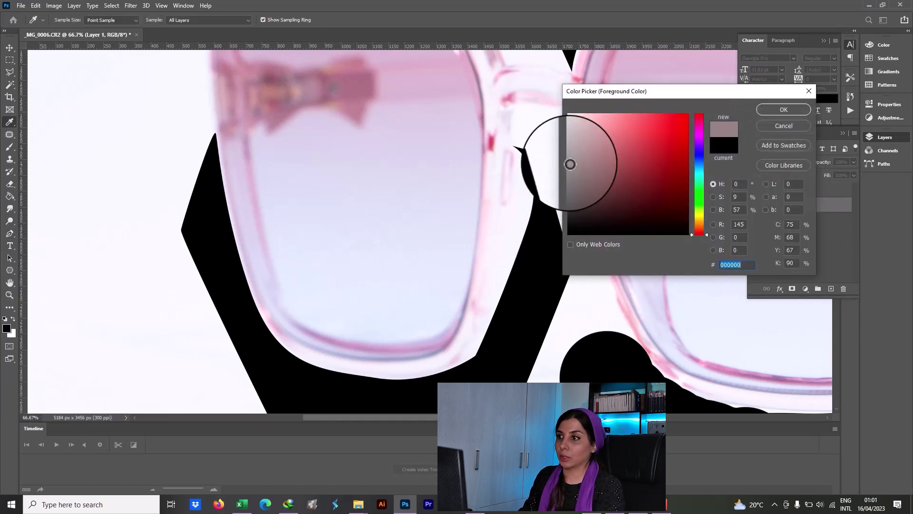
{"action": "left_click", "coordinate": [783, 108]}
{"action": "key", "text": "p"}
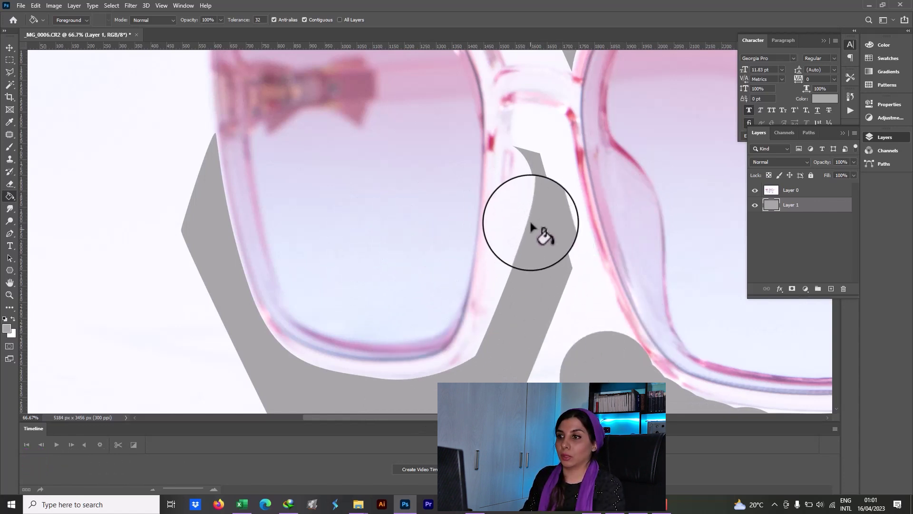
Set the Eraser to 175 px, undo the test dab on Layer 1, and make Layer 0 the active layer.
{"action": "scroll", "coordinate": [562, 233], "scroll_direction": "down", "scroll_amount": 2}
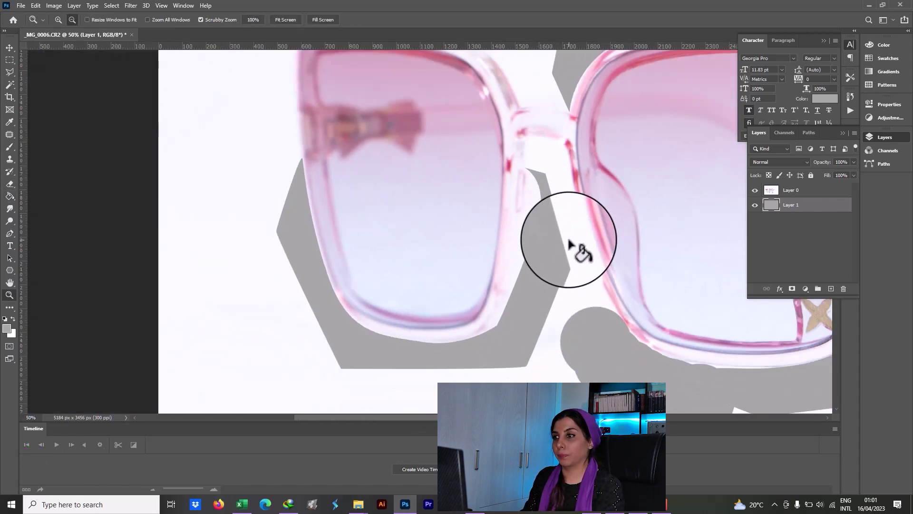
{"action": "left_click_drag", "start_coordinate": [573, 221], "coordinate": [468, 239]}
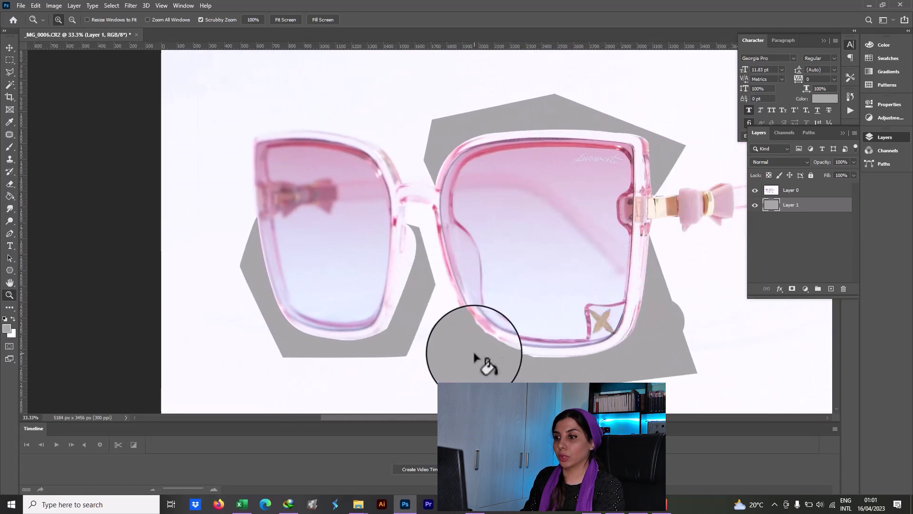
{"action": "scroll", "coordinate": [475, 358], "scroll_direction": "up", "scroll_amount": 1}
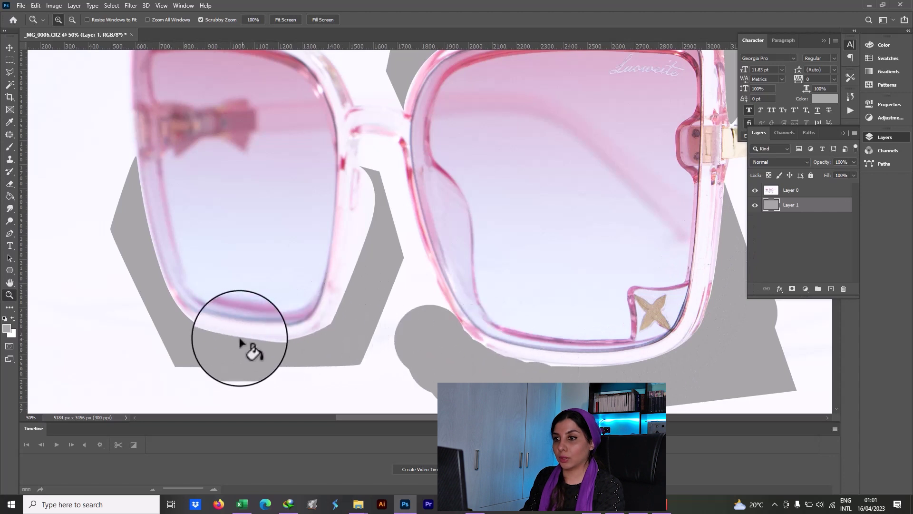
{"action": "scroll", "coordinate": [332, 323], "scroll_direction": "up", "scroll_amount": 1}
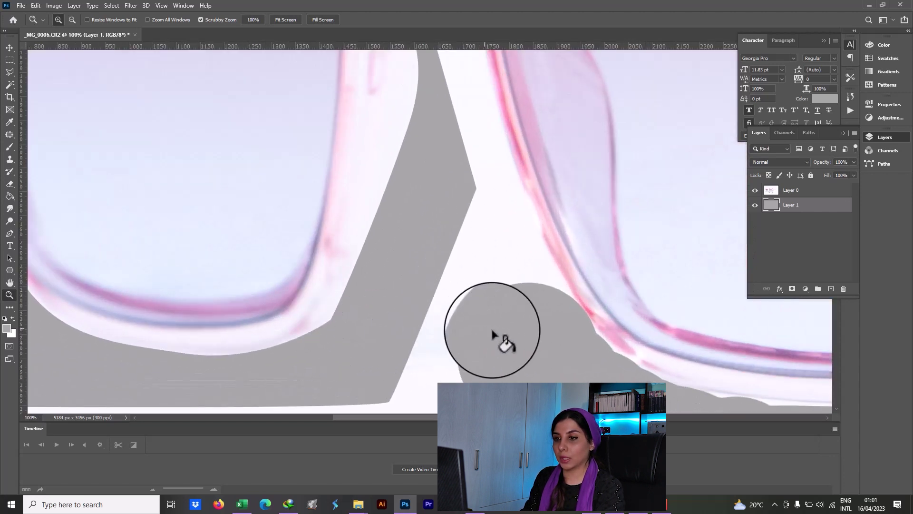
{"action": "scroll", "coordinate": [428, 344], "scroll_direction": "up", "scroll_amount": 1}
{"action": "key", "text": "e"}
{"action": "key", "text": "bracketleft"}
{"action": "key", "text": "bracketleft"}
{"action": "key", "text": "bracketleft"}
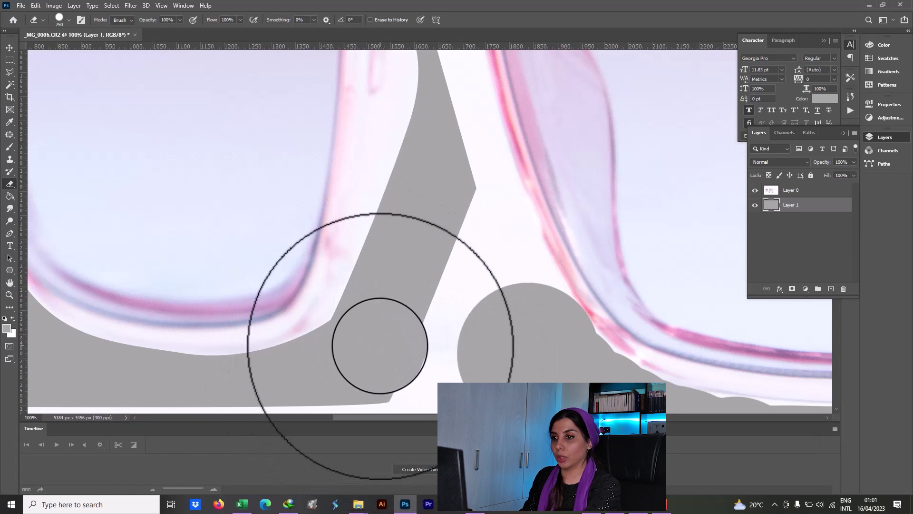
{"action": "left_click", "coordinate": [362, 349]}
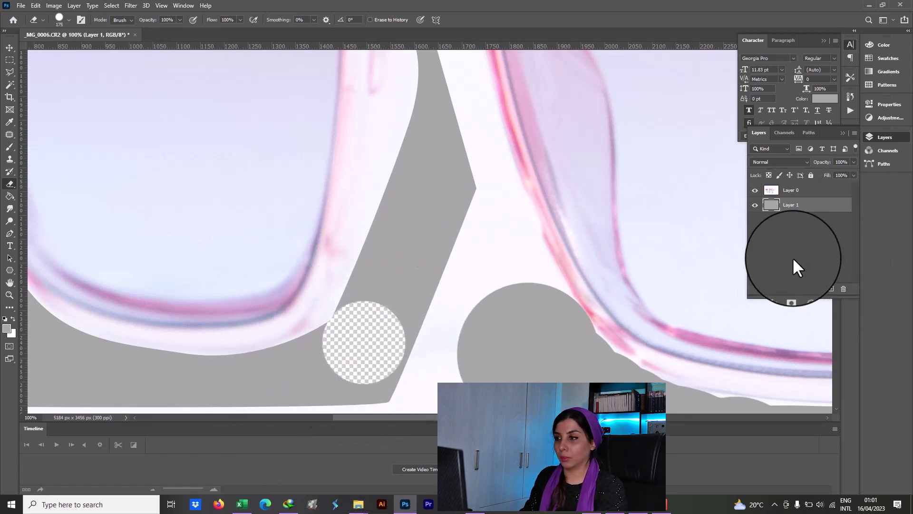
{"action": "key", "text": "ctrl+z"}
{"action": "left_click", "coordinate": [790, 190]}
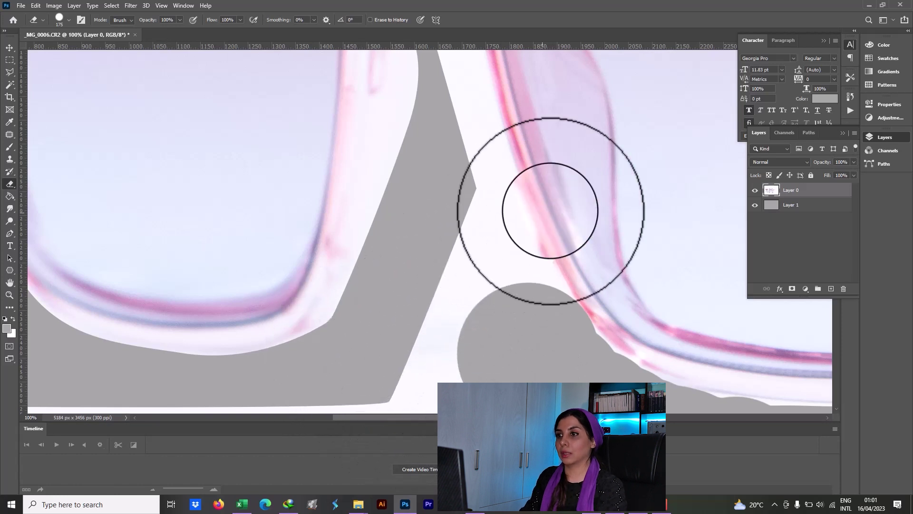
{"action": "key", "text": "z"}
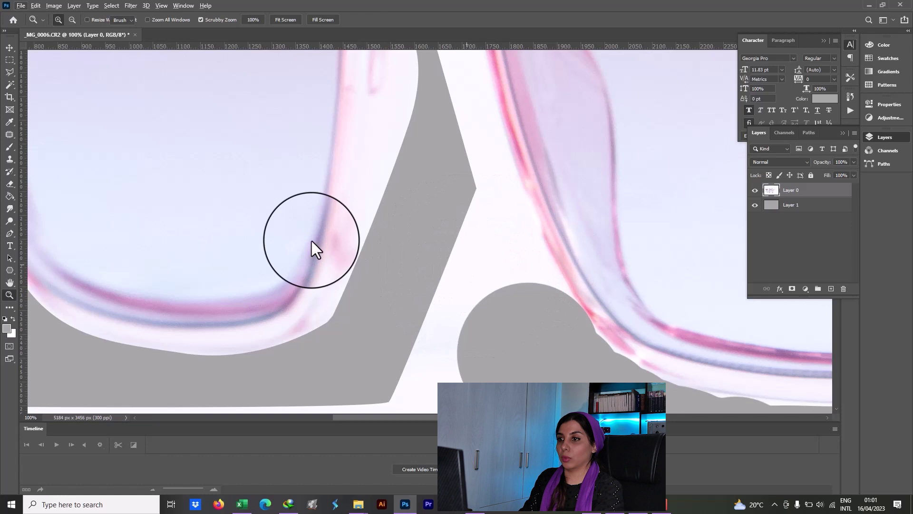
{"action": "key", "text": "ctrl+shift+f"}
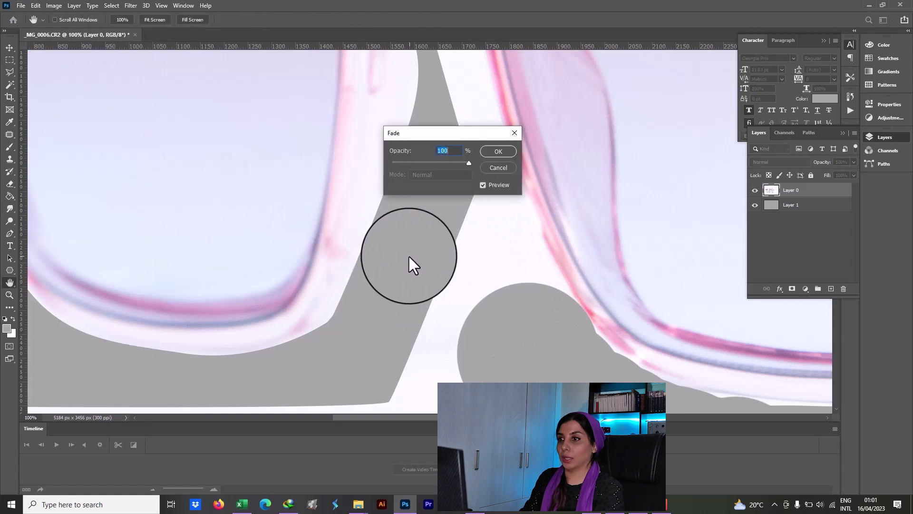
{"action": "left_click", "coordinate": [494, 172]}
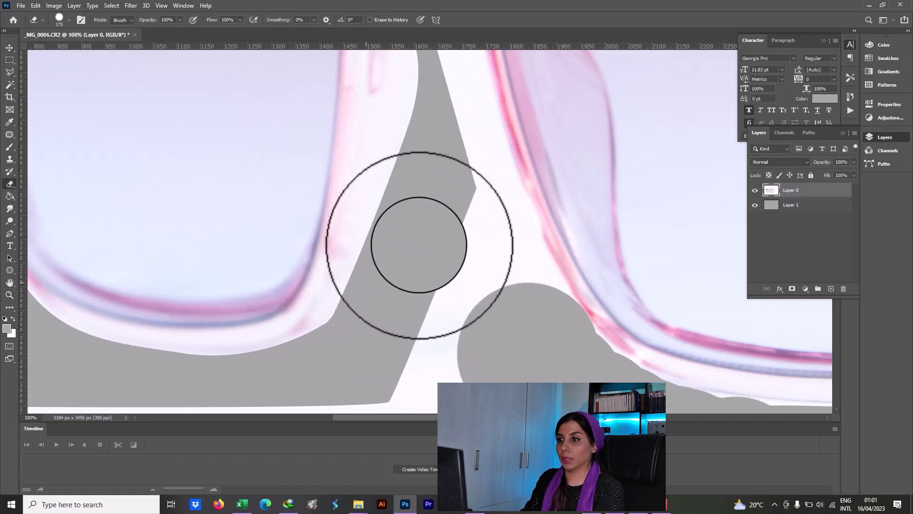
Set the Eraser brush to 100% hardness at a size of 175 px.
{"action": "key", "text": "ctrl+space"}
{"action": "right_click", "coordinate": [413, 237]}
{"action": "right_click", "coordinate": [413, 251]}
{"action": "right_click", "coordinate": [419, 213]}
{"action": "left_click", "coordinate": [526, 258]}
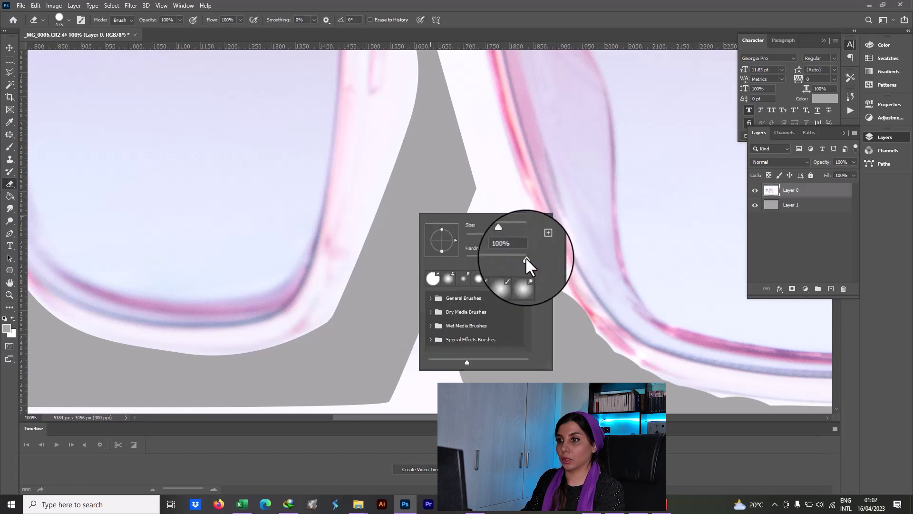
{"action": "left_click", "coordinate": [627, 8]}
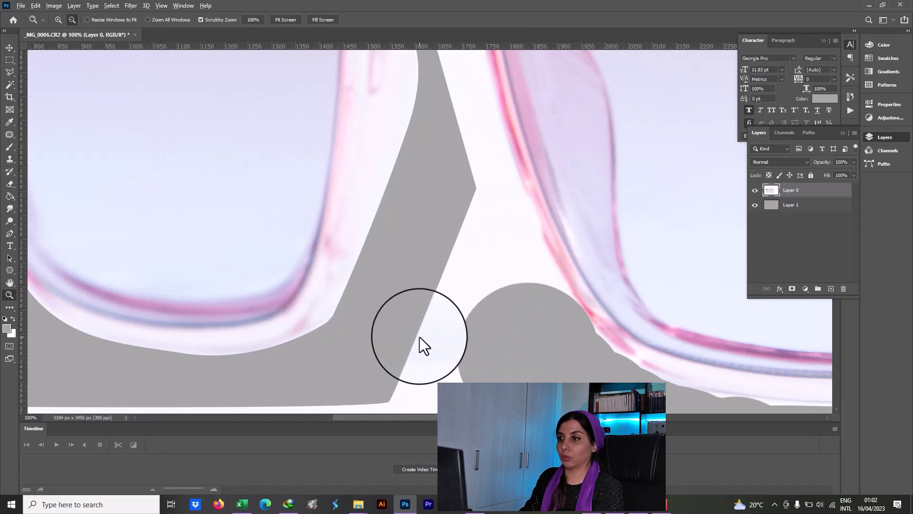
{"action": "scroll", "coordinate": [462, 304], "scroll_direction": "down", "scroll_amount": 2}
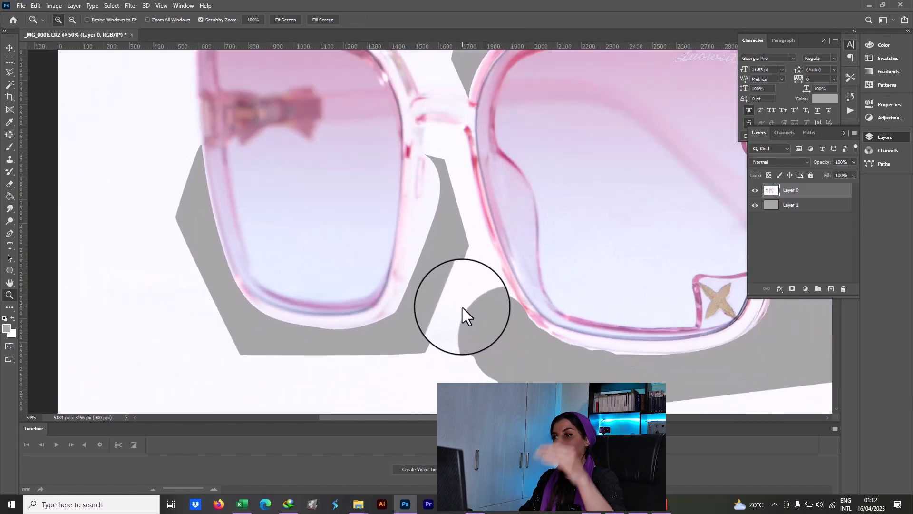
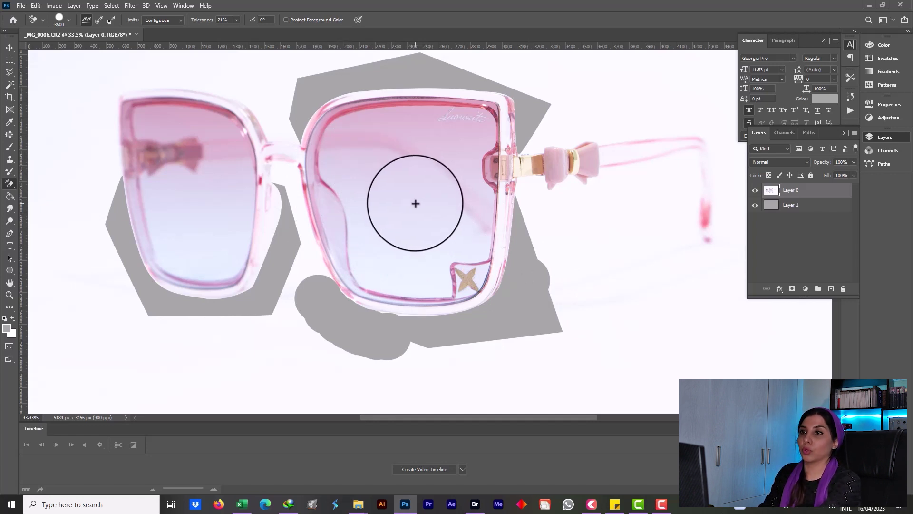
Try the Background Eraser at 12% tolerance on the front lens of Layer 0, and undo the strokes.
{"action": "key", "text": "bracketleft"}
{"action": "key", "text": "bracketleft"}
{"action": "left_click_drag", "start_coordinate": [209, 20], "coordinate": [204, 18]}
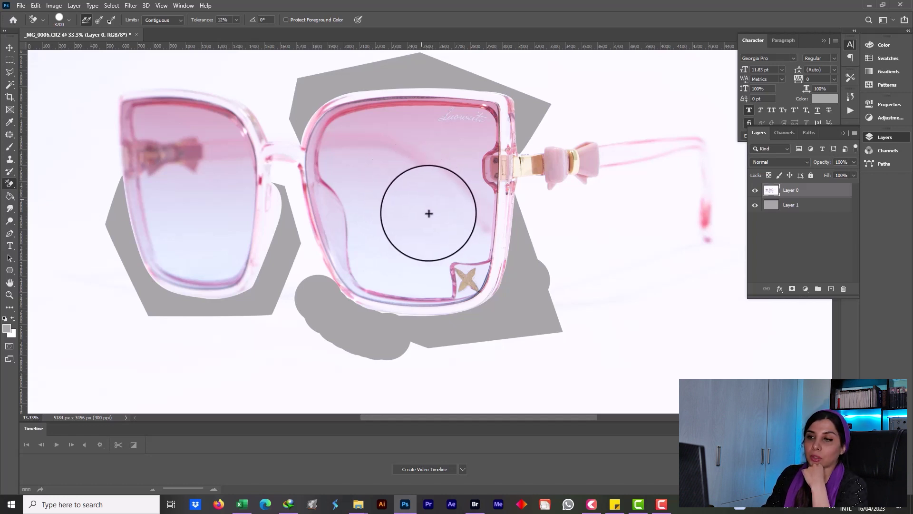
{"action": "mouse_move", "coordinate": [402, 181]}
{"action": "left_mouse_down"}
{"action": "mouse_move", "coordinate": [384, 140]}
{"action": "mouse_move", "coordinate": [430, 218]}
{"action": "mouse_move", "coordinate": [396, 170]}
{"action": "mouse_move", "coordinate": [430, 161]}
{"action": "mouse_move", "coordinate": [431, 244]}
{"action": "mouse_move", "coordinate": [419, 291]}
{"action": "mouse_move", "coordinate": [403, 206]}
{"action": "mouse_move", "coordinate": [430, 190]}
{"action": "mouse_move", "coordinate": [412, 241]}
{"action": "mouse_move", "coordinate": [402, 208]}
{"action": "mouse_move", "coordinate": [429, 234]}
{"action": "left_mouse_up"}
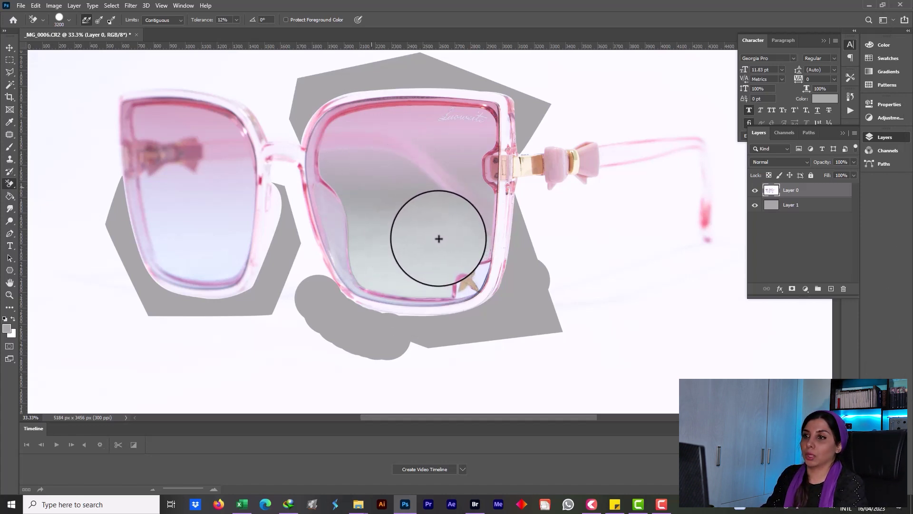
{"action": "mouse_move", "coordinate": [418, 249]}
{"action": "left_mouse_down"}
{"action": "mouse_move", "coordinate": [365, 206]}
{"action": "mouse_move", "coordinate": [413, 220]}
{"action": "left_mouse_up"}
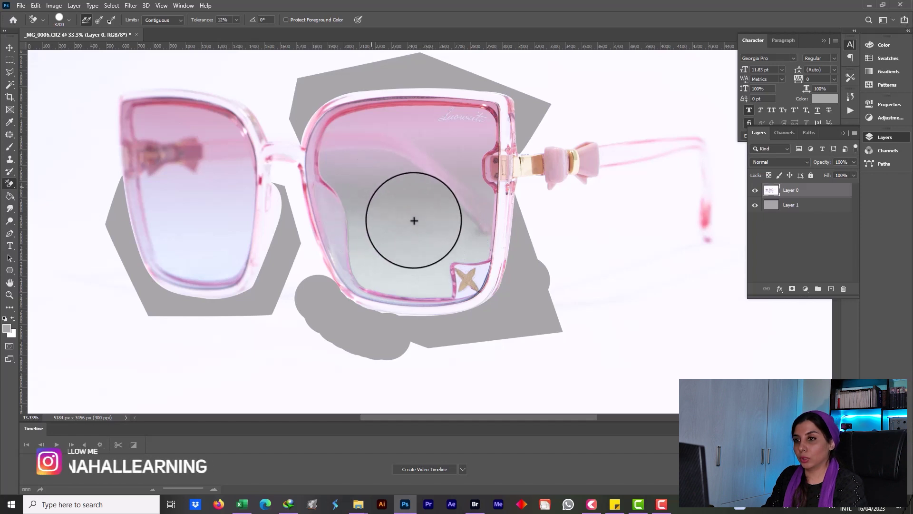
{"action": "key", "text": "ctrl+z"}
{"action": "key", "text": "v"}
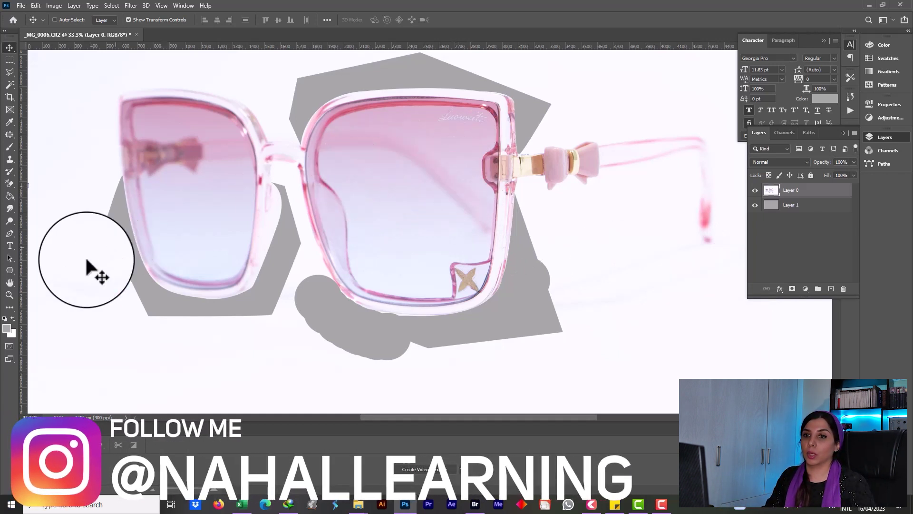
Set the foreground color to dark red and fill Layer 1 with it using the Paint Bucket.
{"action": "left_click", "coordinate": [780, 205]}
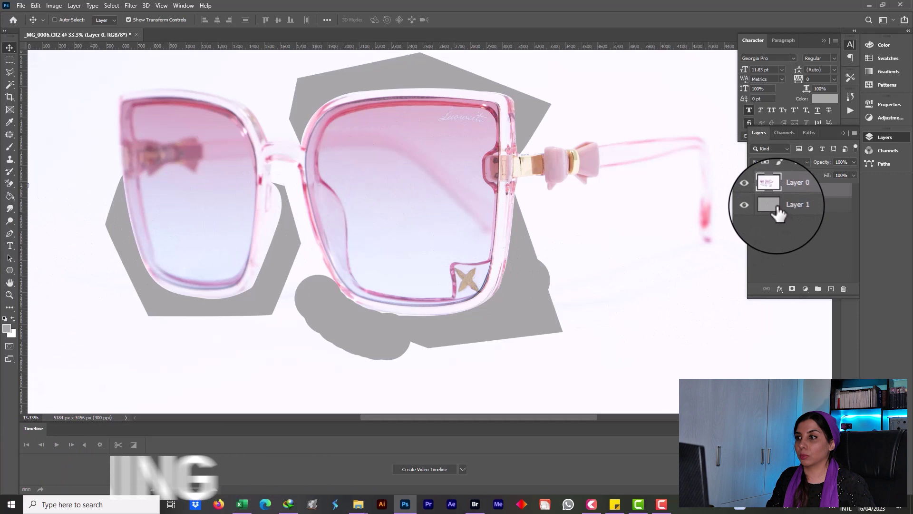
{"action": "left_click", "coordinate": [7, 328]}
{"action": "left_click", "coordinate": [632, 166]}
{"action": "left_click", "coordinate": [784, 110]}
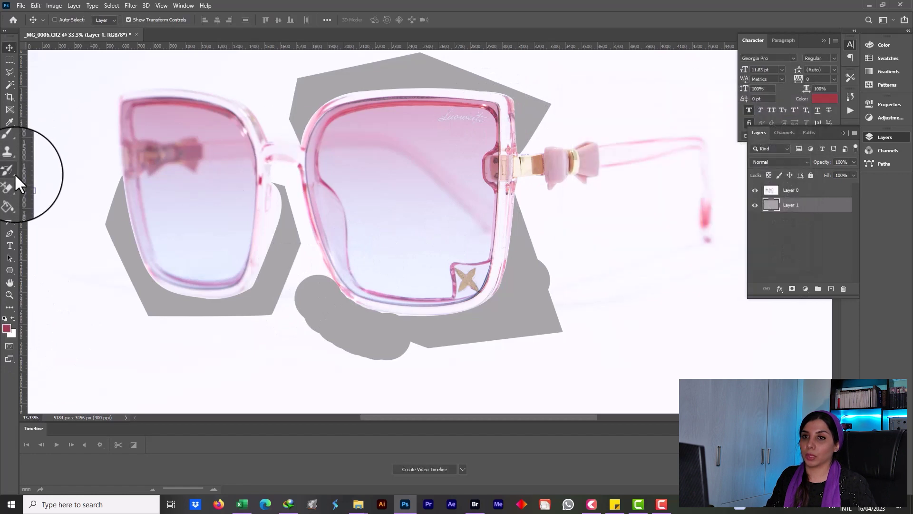
{"action": "left_click", "coordinate": [9, 196]}
{"action": "left_click", "coordinate": [547, 299]}
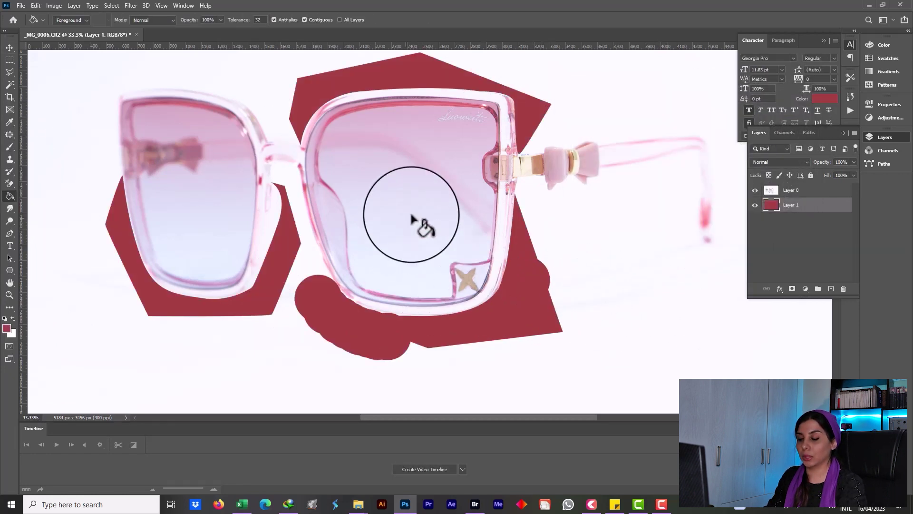
{"action": "left_click", "coordinate": [792, 289]}
{"action": "key", "text": "b"}
{"action": "key", "text": "d"}
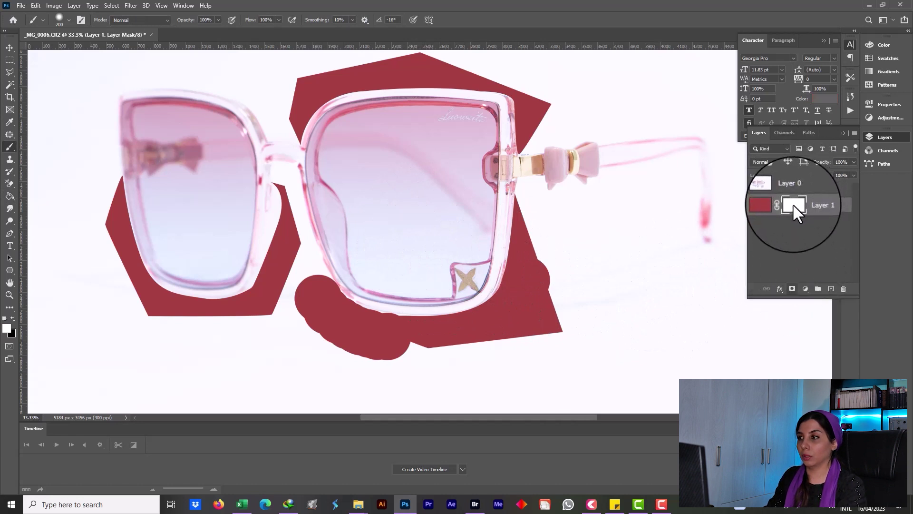
{"action": "key", "text": "ctrl+z"}
Add a layer mask to Layer 0 and set the foreground color to gray 616161.
{"action": "left_click", "coordinate": [795, 189]}
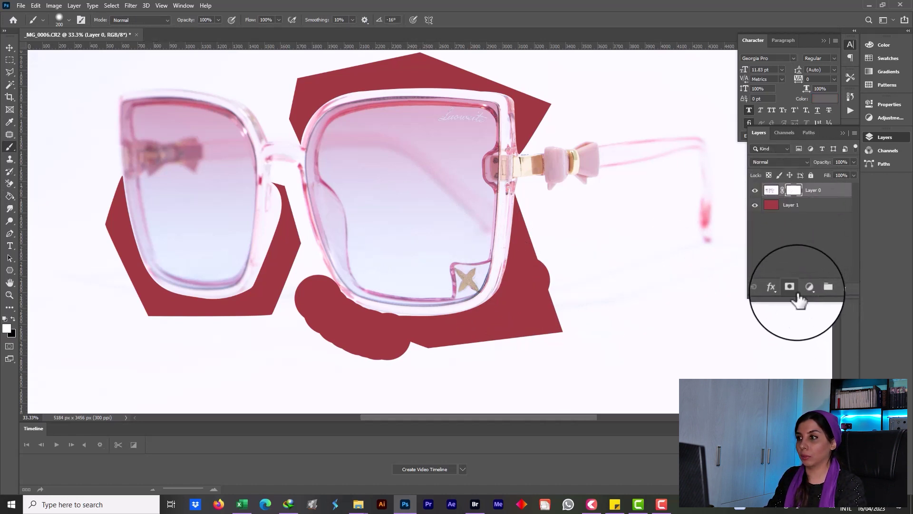
{"action": "left_click", "coordinate": [792, 289]}
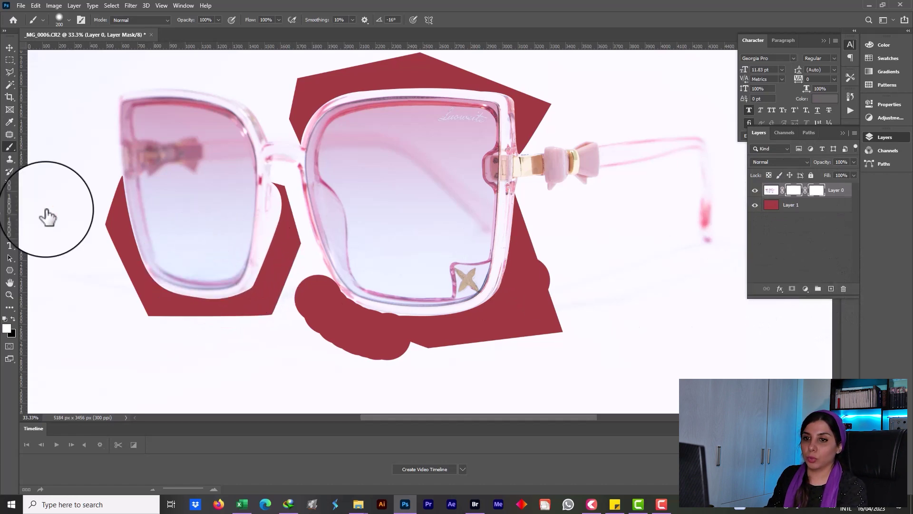
{"action": "key", "text": "x"}
{"action": "left_click", "coordinate": [7, 328]}
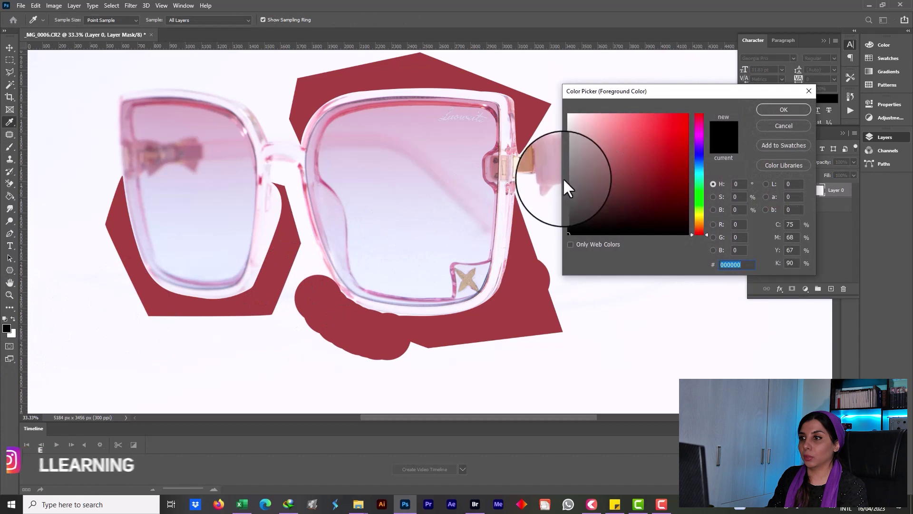
{"action": "left_click", "coordinate": [568, 186]}
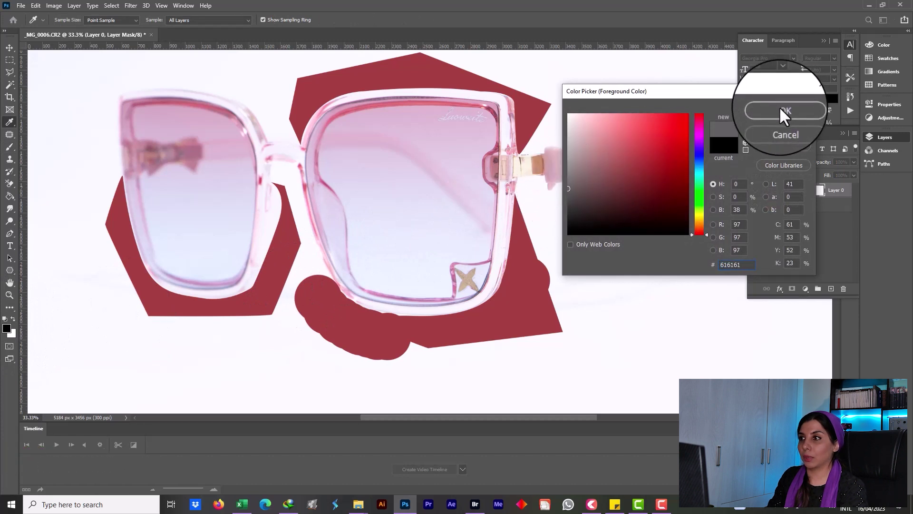
{"action": "left_click", "coordinate": [779, 108]}
Enlarge the brush to 700 px and dab the gray on Layer 0's mask at the middle of the front lens.
{"action": "key", "text": "bracketright"}
{"action": "key", "text": "bracketright"}
{"action": "key", "text": "bracketright"}
{"action": "key", "text": "bracketright"}
{"action": "key", "text": "bracketright"}
{"action": "key", "text": "bracketright"}
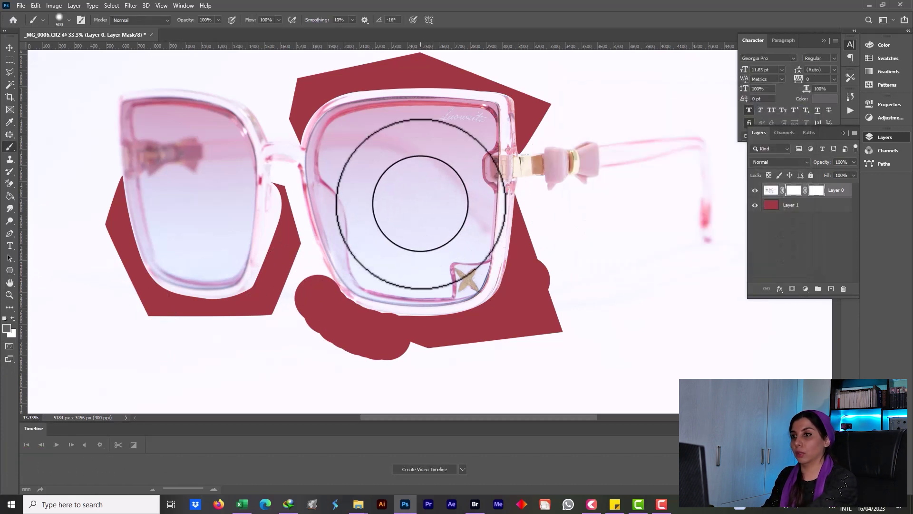
{"action": "mouse_move", "coordinate": [416, 211]}
{"action": "left_mouse_down"}
{"action": "mouse_move", "coordinate": [426, 225]}
{"action": "mouse_move", "coordinate": [406, 245]}
{"action": "mouse_move", "coordinate": [418, 214]}
{"action": "left_mouse_up"}
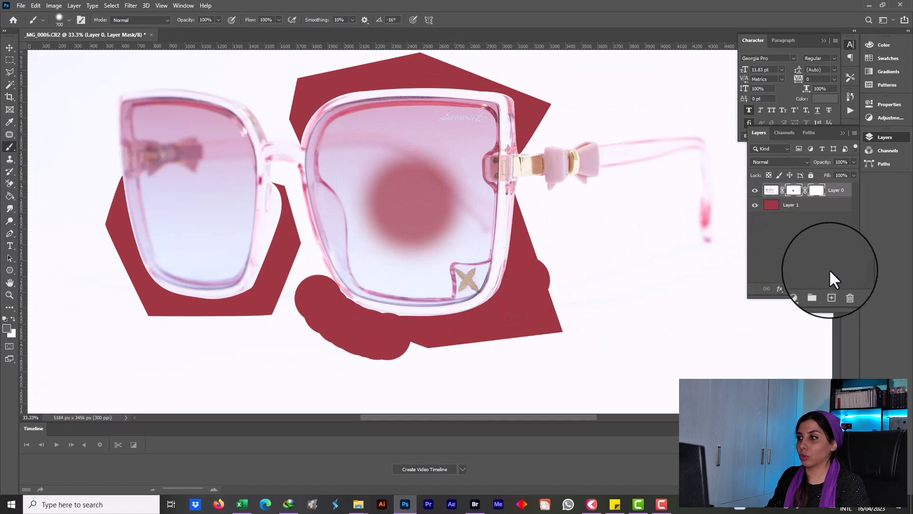
Undo the gray dab and the extra vector mask on Layer 0, keeping only its layer mask.
{"action": "left_click", "coordinate": [843, 289]}
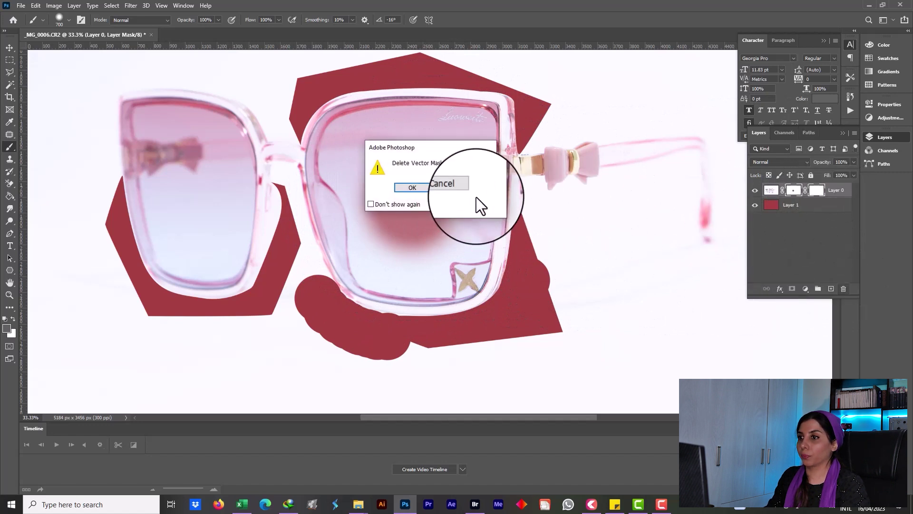
{"action": "left_click", "coordinate": [421, 190]}
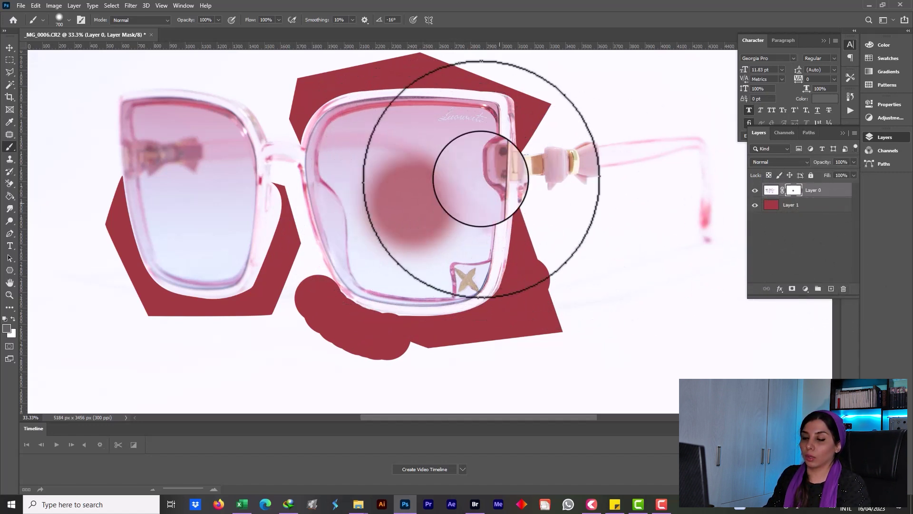
{"action": "key", "text": "ctrl+z"}
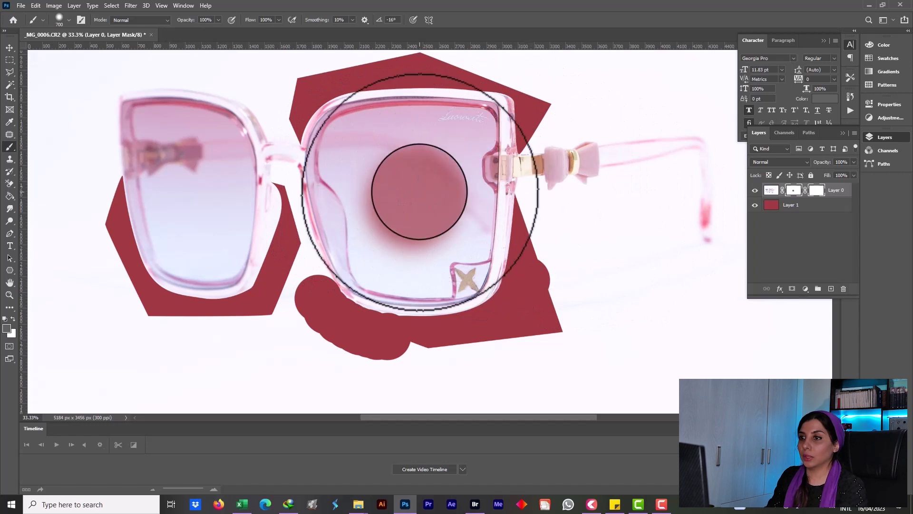
{"action": "key", "text": "ctrl+z"}
Set the foreground color to black 000000, try a dab on Layer 0's mask over the front lens, and undo it.
{"action": "right_click", "coordinate": [409, 202]}
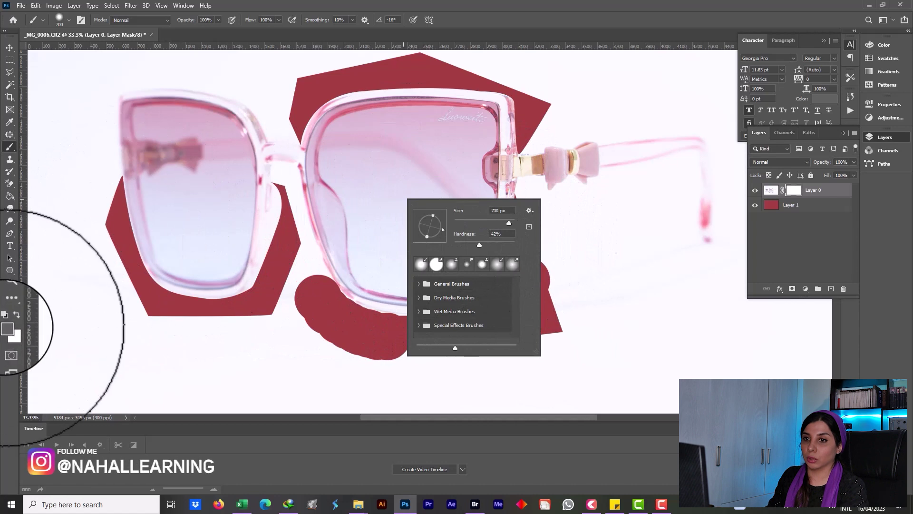
{"action": "left_click", "coordinate": [6, 328]}
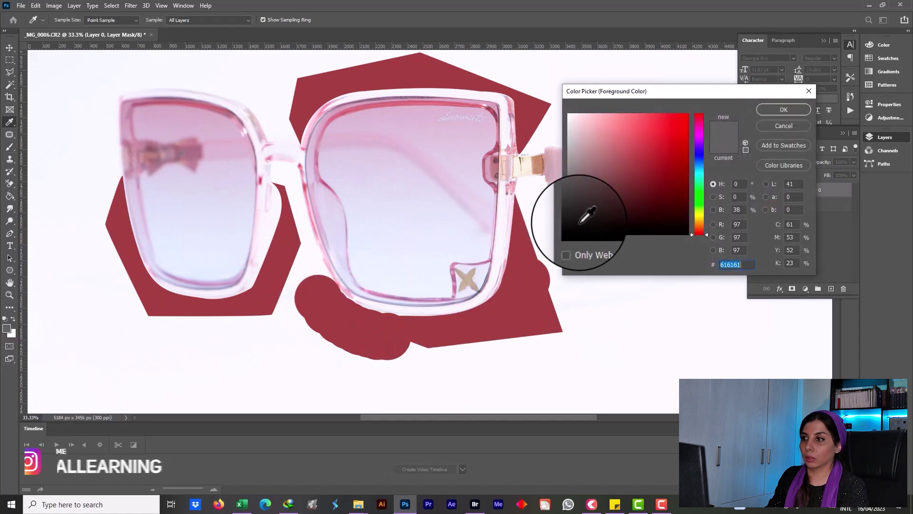
{"action": "left_click", "coordinate": [568, 234]}
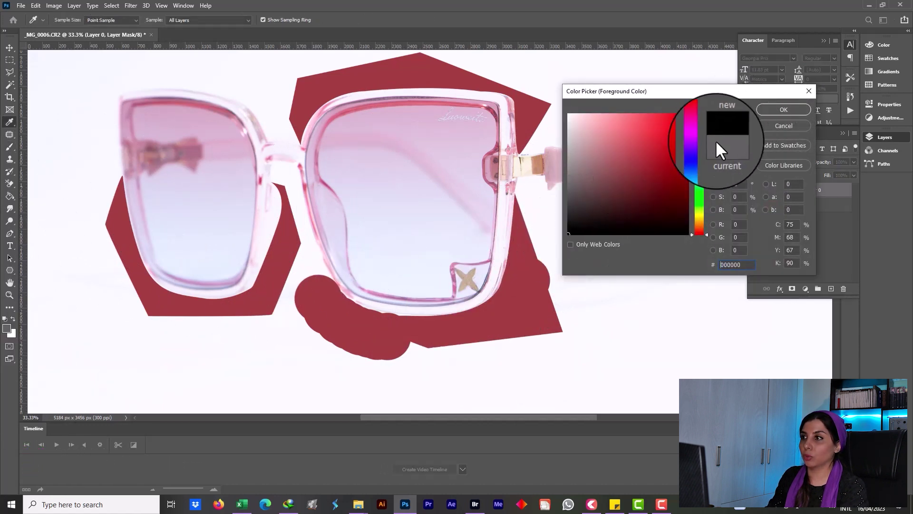
{"action": "left_click", "coordinate": [777, 108]}
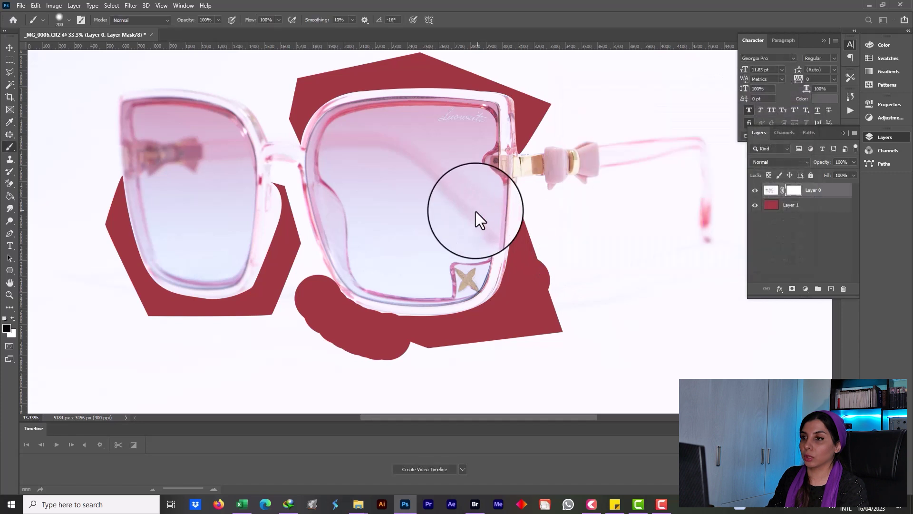
{"action": "left_click", "coordinate": [422, 229]}
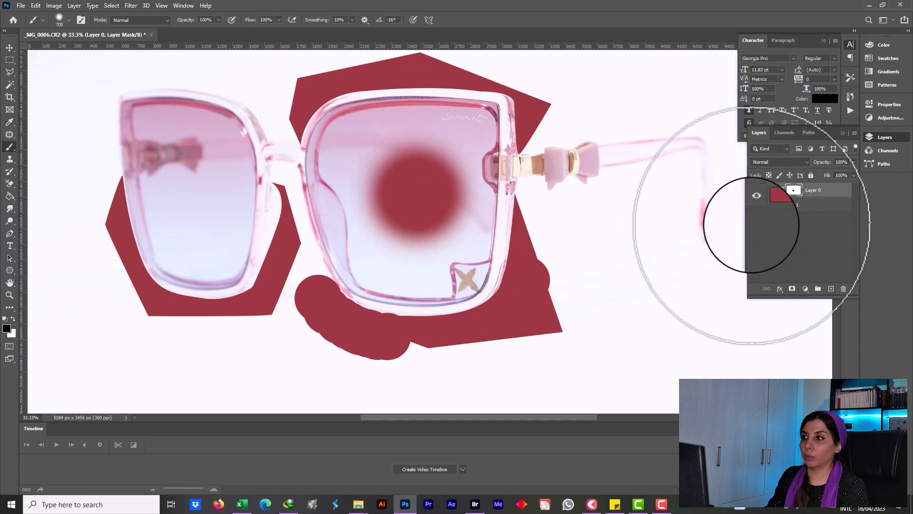
{"action": "key", "text": "ctrl+z"}
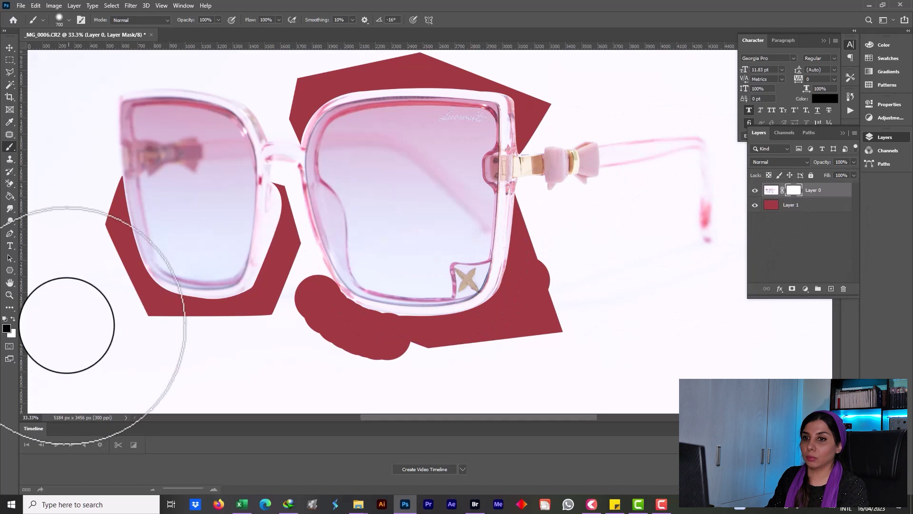
Set the foreground color to light gray d4d4d4 and paint Layer 0's mask over the middle and upper front lens.
{"action": "left_click", "coordinate": [7, 328]}
{"action": "left_click_drag", "start_coordinate": [445, 160], "coordinate": [747, 120]}
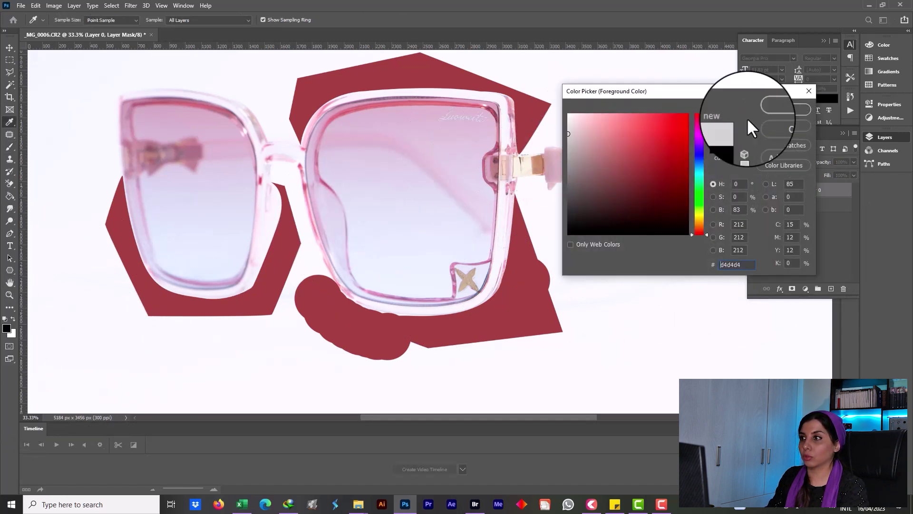
{"action": "left_click", "coordinate": [789, 110]}
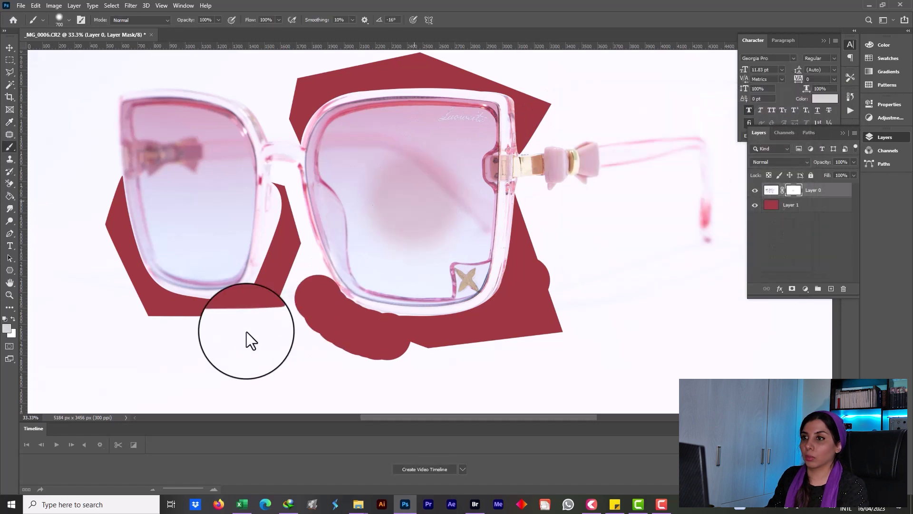
{"action": "mouse_move", "coordinate": [409, 210]}
{"action": "left_mouse_down"}
{"action": "mouse_move", "coordinate": [396, 162]}
{"action": "mouse_move", "coordinate": [375, 156]}
{"action": "mouse_move", "coordinate": [435, 197]}
{"action": "left_mouse_up"}
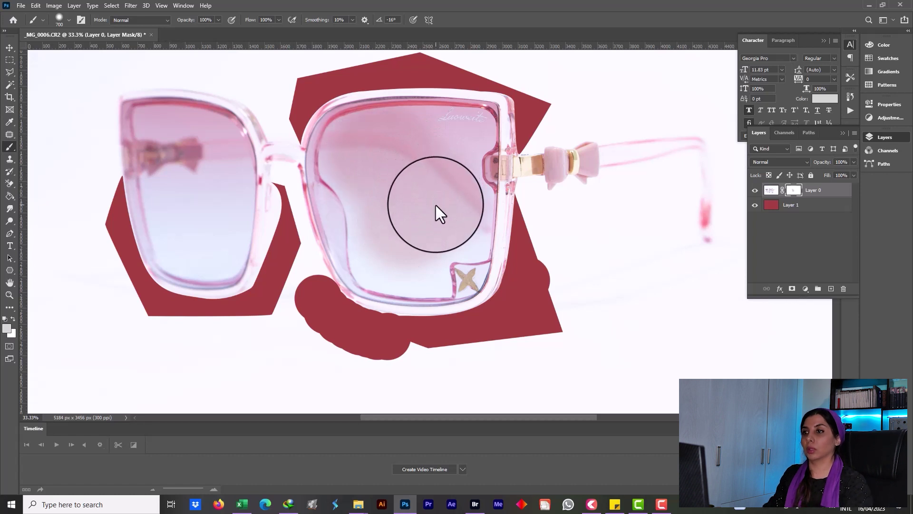
{"action": "mouse_move", "coordinate": [388, 179]}
{"action": "left_mouse_down"}
{"action": "mouse_move", "coordinate": [355, 147]}
{"action": "mouse_move", "coordinate": [391, 178]}
{"action": "mouse_move", "coordinate": [396, 163]}
{"action": "mouse_move", "coordinate": [447, 154]}
{"action": "left_mouse_up"}
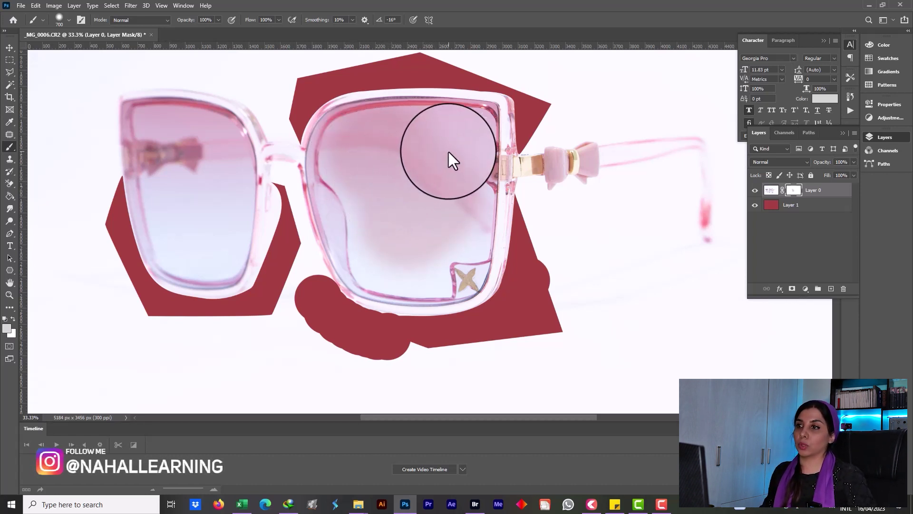
{"action": "left_click", "coordinate": [448, 152]}
Reduce the brush size, paint the rest of the front lens and its frame light gray on Layer 0's mask, and clear the selection.
{"action": "key", "text": "bracketleft"}
{"action": "key", "text": "bracketleft"}
{"action": "key", "text": "bracketleft"}
{"action": "key", "text": "bracketleft"}
{"action": "key", "text": "bracketleft"}
{"action": "key", "text": "bracketleft"}
{"action": "key", "text": "bracketleft"}
{"action": "key", "text": "bracketleft"}
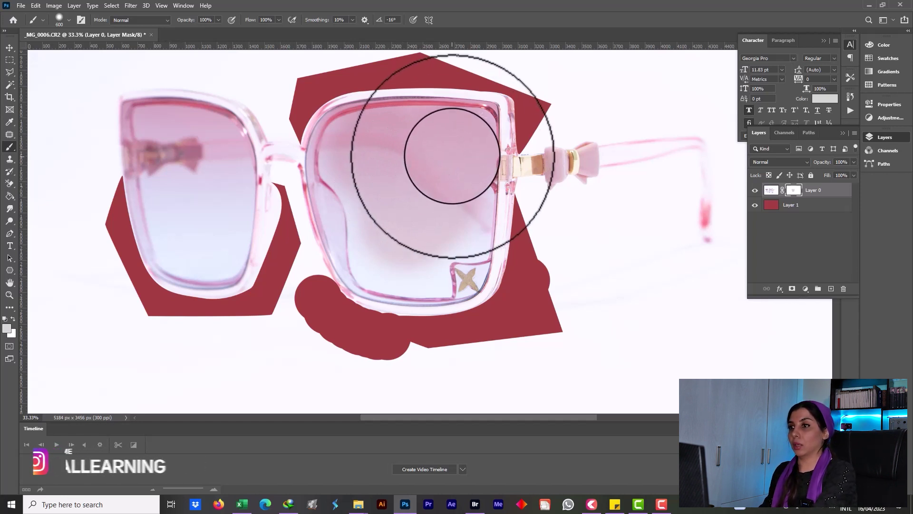
{"action": "mouse_move", "coordinate": [464, 127]}
{"action": "left_mouse_down"}
{"action": "mouse_move", "coordinate": [494, 116]}
{"action": "mouse_move", "coordinate": [495, 152]}
{"action": "mouse_move", "coordinate": [495, 102]}
{"action": "left_mouse_up"}
{"action": "mouse_move", "coordinate": [362, 98]}
{"action": "left_mouse_down"}
{"action": "mouse_move", "coordinate": [329, 102]}
{"action": "mouse_move", "coordinate": [315, 141]}
{"action": "mouse_move", "coordinate": [304, 205]}
{"action": "mouse_move", "coordinate": [321, 245]}
{"action": "mouse_move", "coordinate": [370, 293]}
{"action": "mouse_move", "coordinate": [474, 303]}
{"action": "mouse_move", "coordinate": [502, 272]}
{"action": "mouse_move", "coordinate": [517, 190]}
{"action": "mouse_move", "coordinate": [503, 222]}
{"action": "mouse_move", "coordinate": [499, 210]}
{"action": "mouse_move", "coordinate": [432, 273]}
{"action": "mouse_move", "coordinate": [469, 239]}
{"action": "mouse_move", "coordinate": [424, 262]}
{"action": "mouse_move", "coordinate": [421, 280]}
{"action": "mouse_move", "coordinate": [363, 236]}
{"action": "mouse_move", "coordinate": [428, 279]}
{"action": "mouse_move", "coordinate": [353, 190]}
{"action": "mouse_move", "coordinate": [334, 187]}
{"action": "mouse_move", "coordinate": [351, 274]}
{"action": "mouse_move", "coordinate": [304, 130]}
{"action": "mouse_move", "coordinate": [338, 262]}
{"action": "mouse_move", "coordinate": [395, 324]}
{"action": "mouse_move", "coordinate": [453, 326]}
{"action": "mouse_move", "coordinate": [380, 307]}
{"action": "mouse_move", "coordinate": [525, 255]}
{"action": "mouse_move", "coordinate": [524, 190]}
{"action": "mouse_move", "coordinate": [495, 128]}
{"action": "mouse_move", "coordinate": [489, 221]}
{"action": "mouse_move", "coordinate": [498, 133]}
{"action": "mouse_move", "coordinate": [493, 101]}
{"action": "mouse_move", "coordinate": [471, 91]}
{"action": "mouse_move", "coordinate": [322, 94]}
{"action": "mouse_move", "coordinate": [309, 132]}
{"action": "mouse_move", "coordinate": [321, 204]}
{"action": "mouse_move", "coordinate": [378, 172]}
{"action": "mouse_move", "coordinate": [338, 155]}
{"action": "mouse_move", "coordinate": [334, 187]}
{"action": "mouse_move", "coordinate": [491, 222]}
{"action": "mouse_move", "coordinate": [459, 179]}
{"action": "mouse_move", "coordinate": [473, 231]}
{"action": "mouse_move", "coordinate": [472, 139]}
{"action": "mouse_move", "coordinate": [459, 265]}
{"action": "left_mouse_up"}
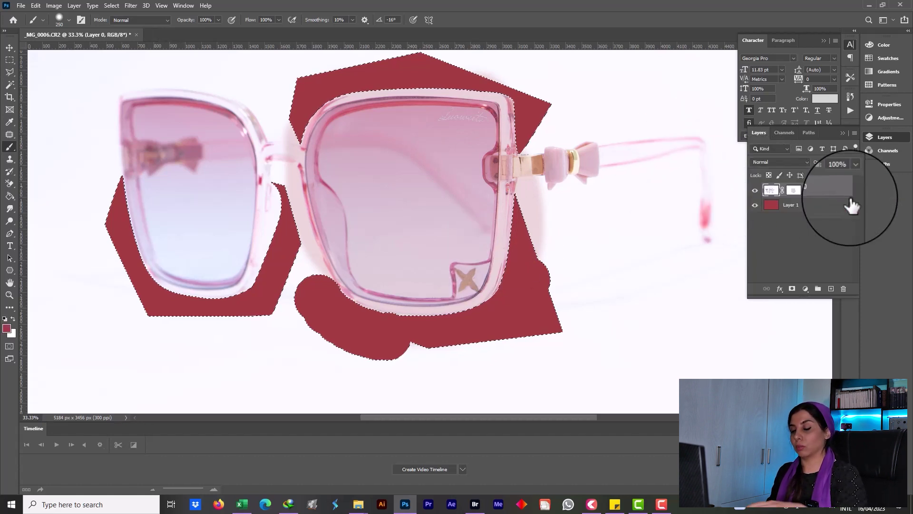
{"action": "key", "text": "ctrl+d"}
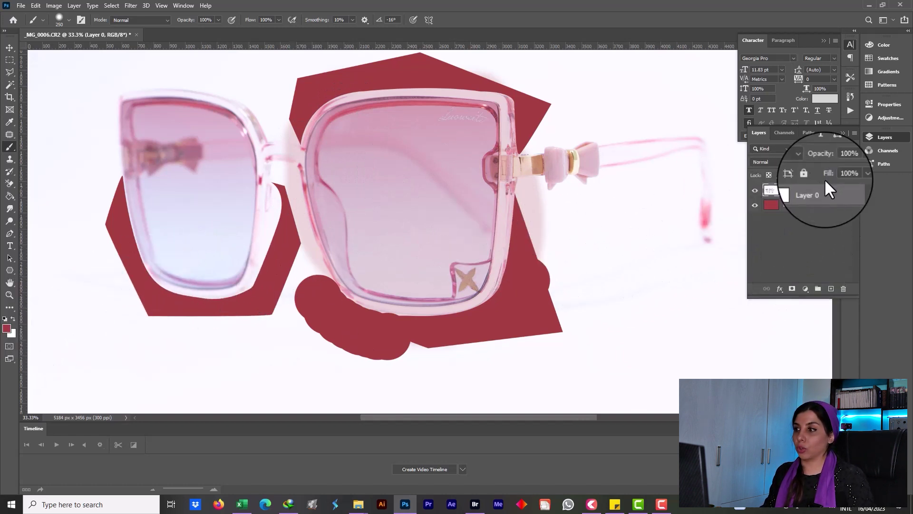
Make Layer 0's mask active and set the foreground color to gray 818181.
{"action": "left_click", "coordinate": [794, 191]}
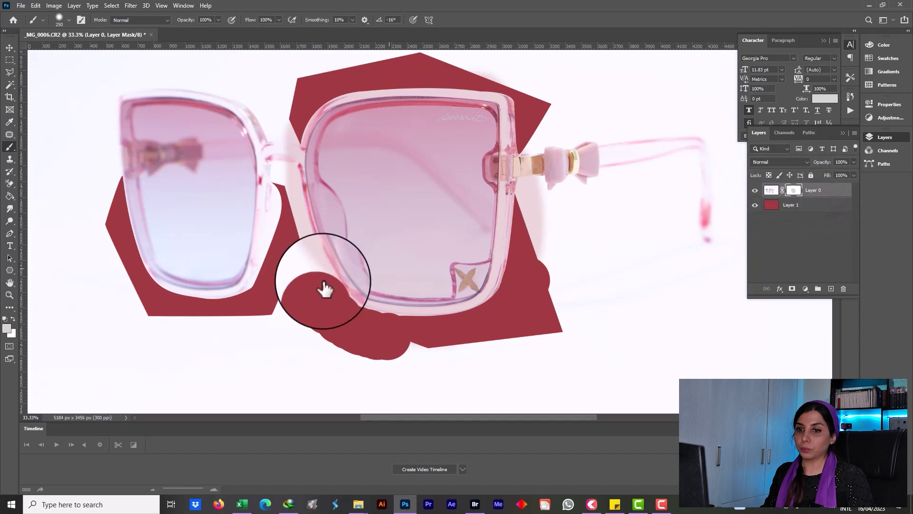
{"action": "left_click", "coordinate": [7, 329]}
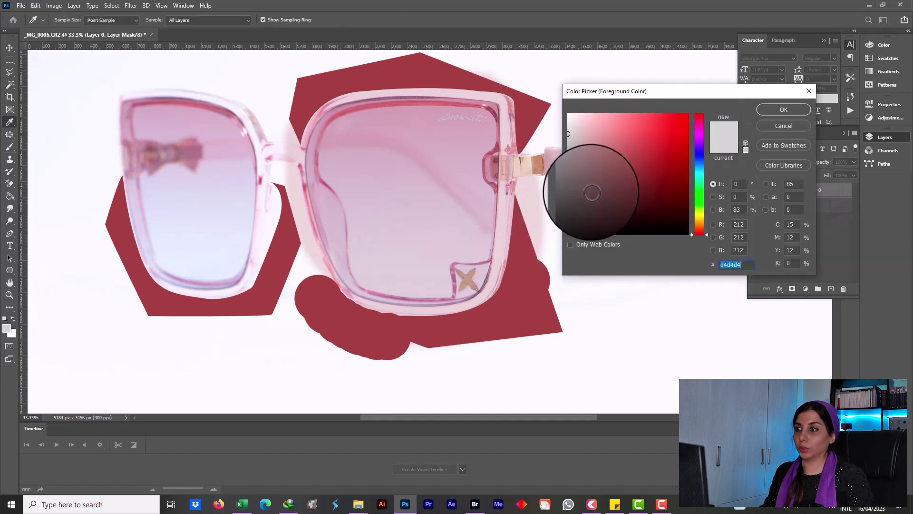
{"action": "left_click", "coordinate": [571, 173]}
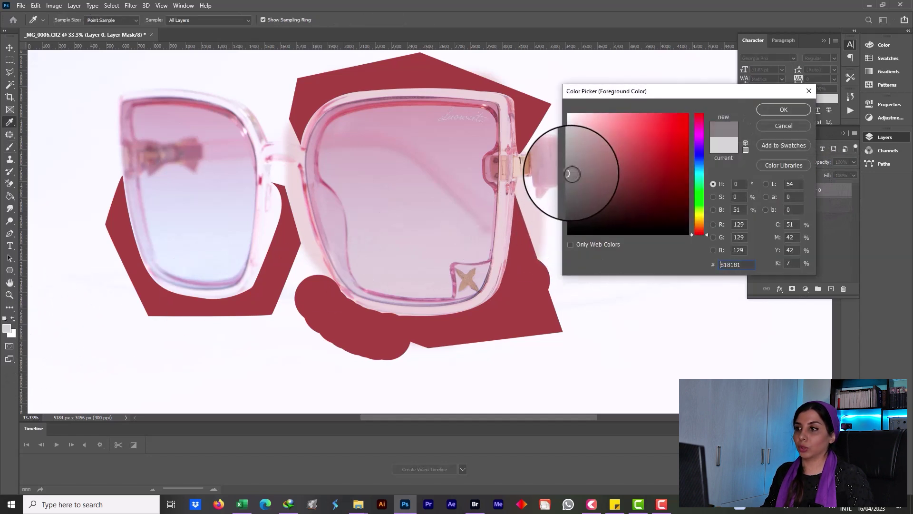
{"action": "left_click", "coordinate": [784, 110]}
Try a 250 px brush stroke in the darker gray on the mask over the front lens, and undo it.
{"action": "key", "text": "b"}
{"action": "mouse_move", "coordinate": [404, 213]}
{"action": "left_mouse_down"}
{"action": "mouse_move", "coordinate": [405, 203]}
{"action": "mouse_move", "coordinate": [434, 249]}
{"action": "left_mouse_up"}
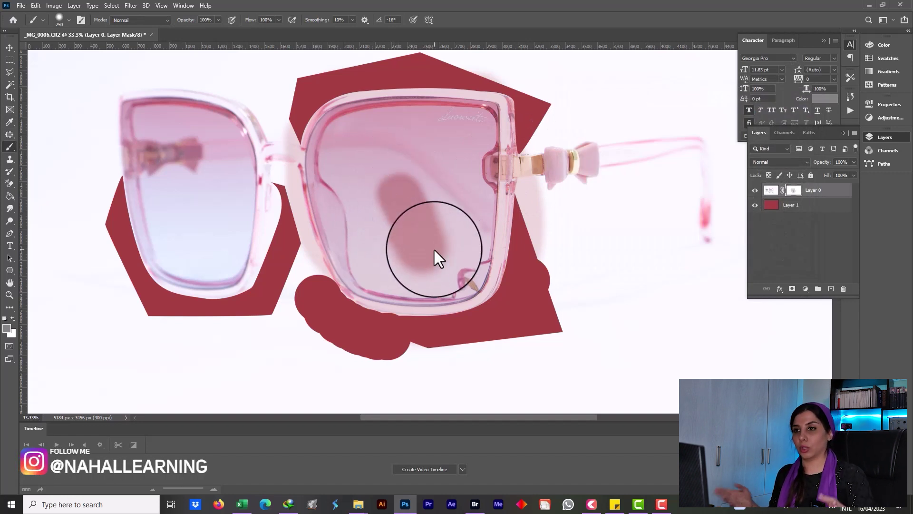
{"action": "key", "text": "ctrl+z"}
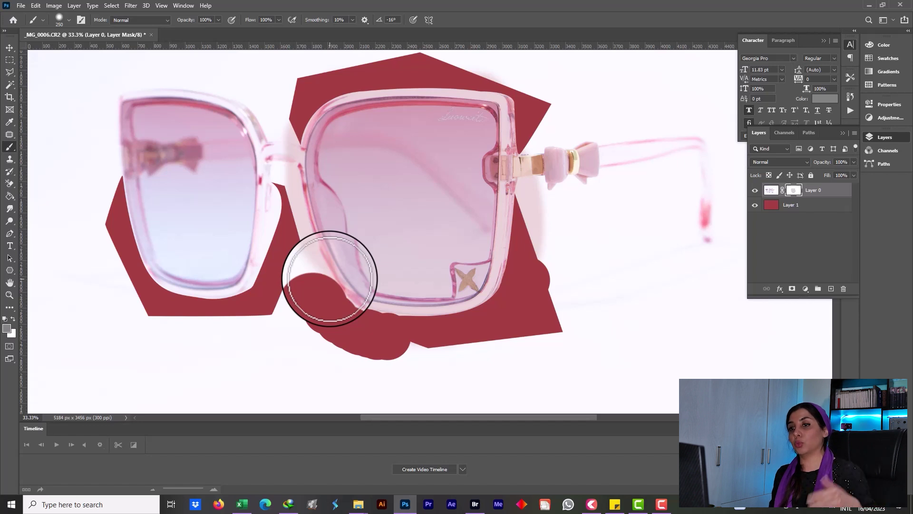
Try the Background Eraser on Layer 0's image inside the smaller lens, and check the erasure by toggling Layer 1's visibility.
{"action": "left_click", "coordinate": [9, 184]}
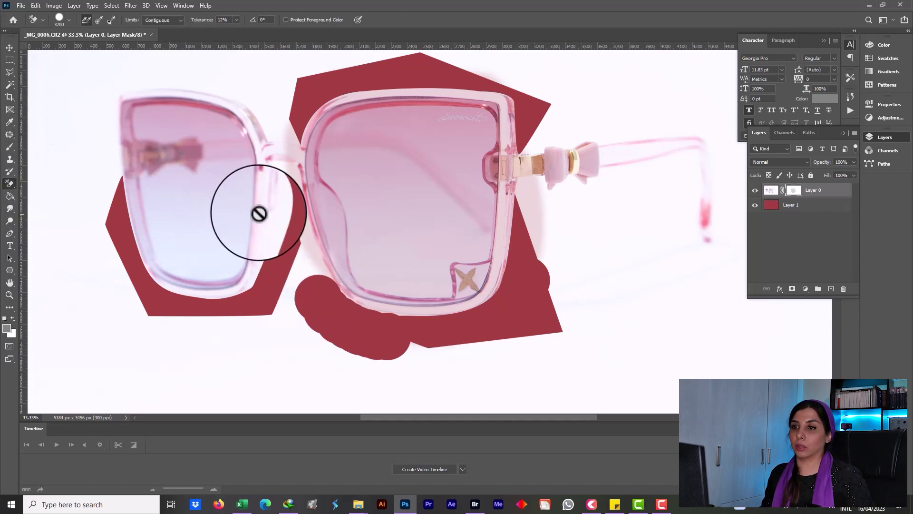
{"action": "left_click", "coordinate": [771, 191]}
{"action": "mouse_move", "coordinate": [104, 196]}
{"action": "left_mouse_down"}
{"action": "mouse_move", "coordinate": [176, 184]}
{"action": "mouse_move", "coordinate": [195, 232]}
{"action": "left_mouse_up"}
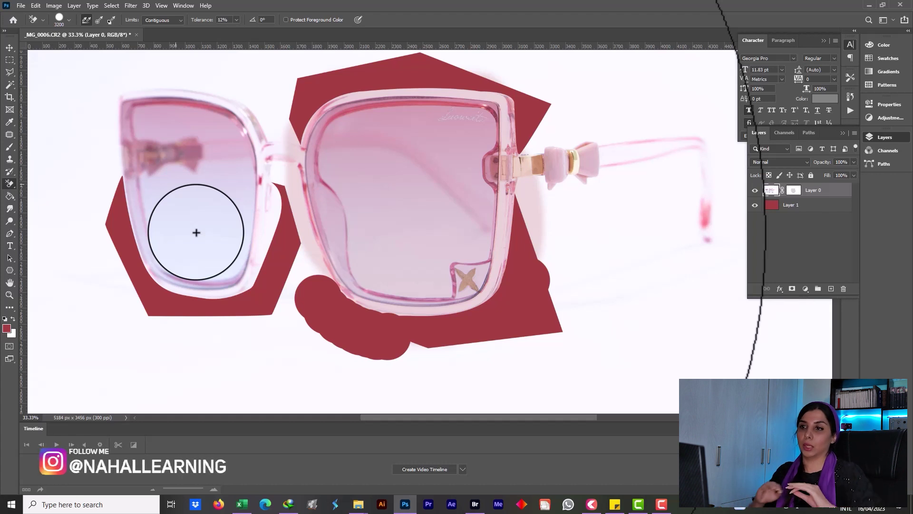
{"action": "left_click", "coordinate": [196, 232]}
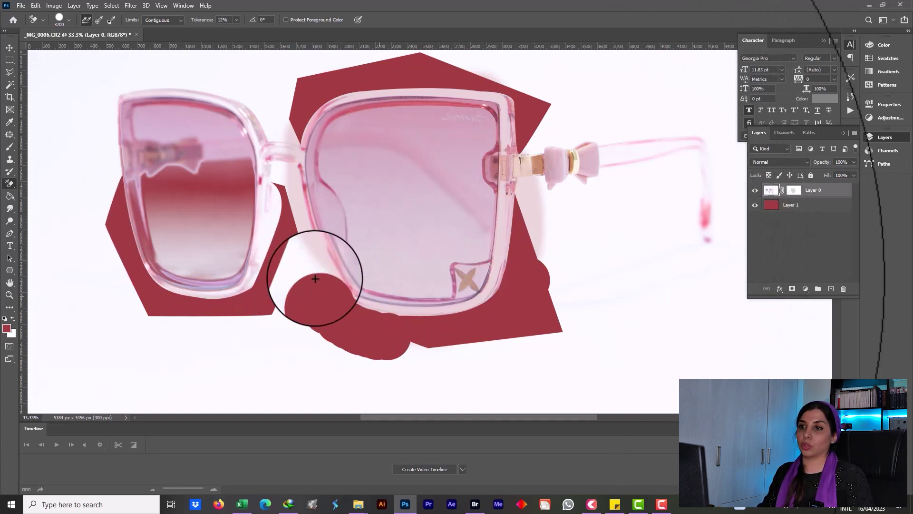
{"action": "left_click", "coordinate": [758, 209]}
{"action": "left_click", "coordinate": [755, 206]}
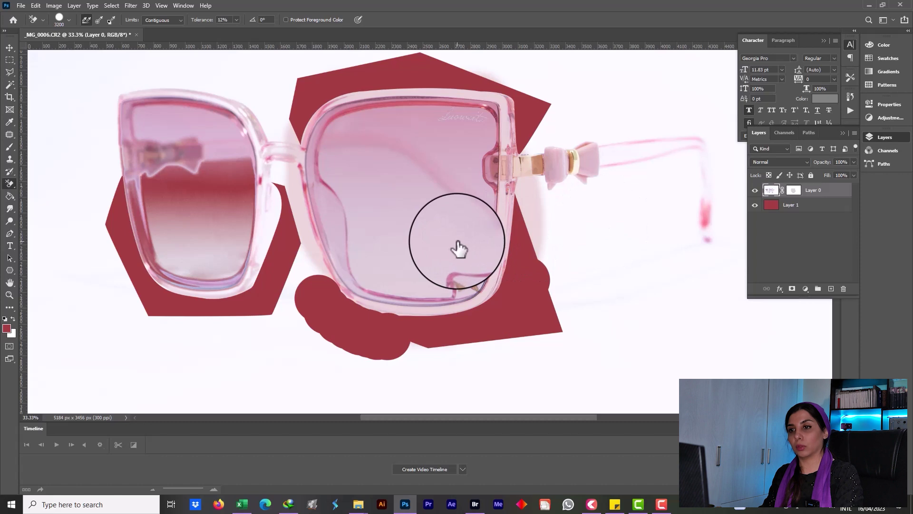
Undo the background erasing in the smaller lens.
{"action": "key", "text": "ctrl+z"}
{"action": "key", "text": "ctrl+z"}
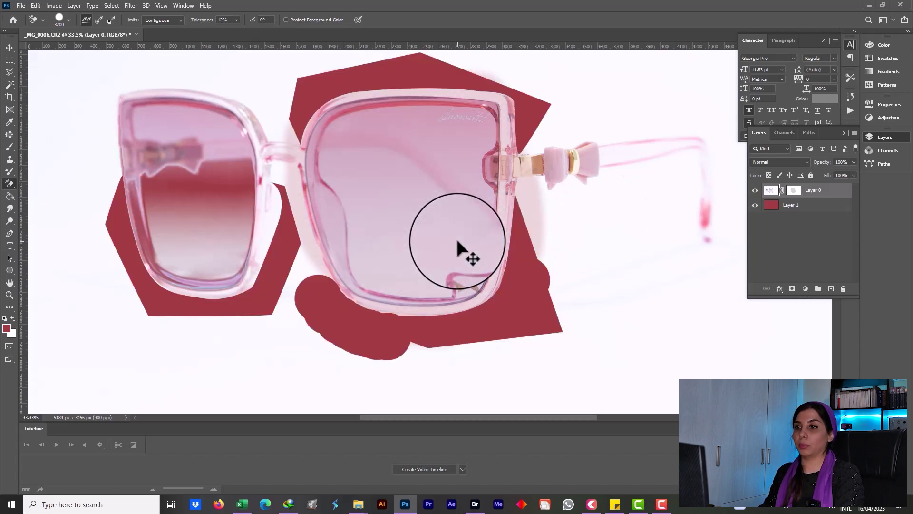
{"action": "key", "text": "ctrl+z"}
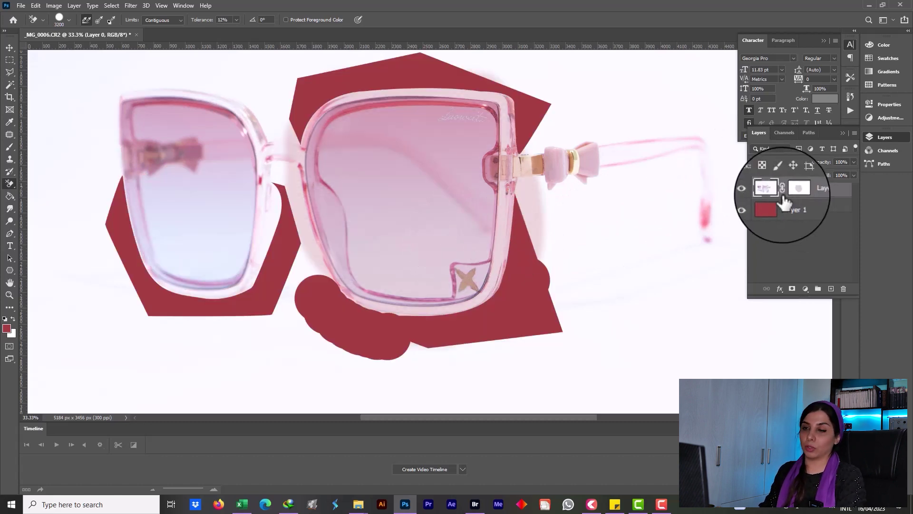